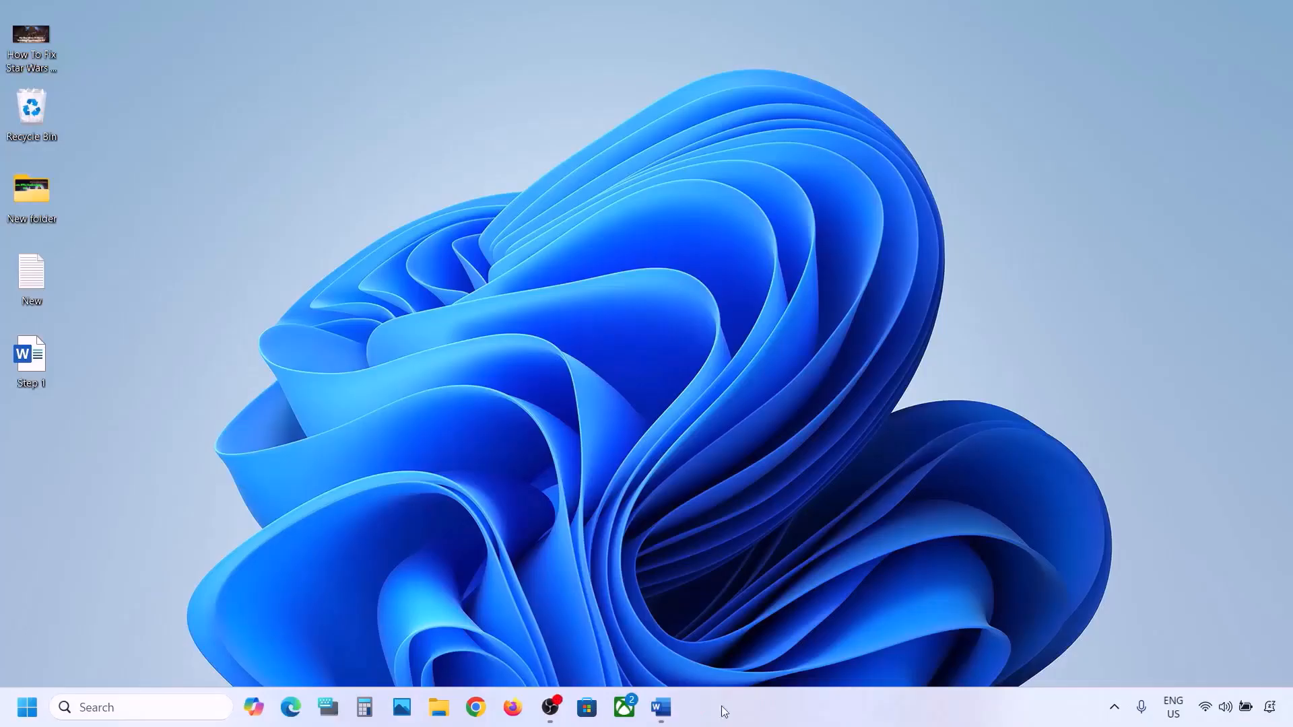
Highlight "Start App Readiness Service" in the Word instructions, then search Windows for "services" and open the Services console
left_click(660, 707)
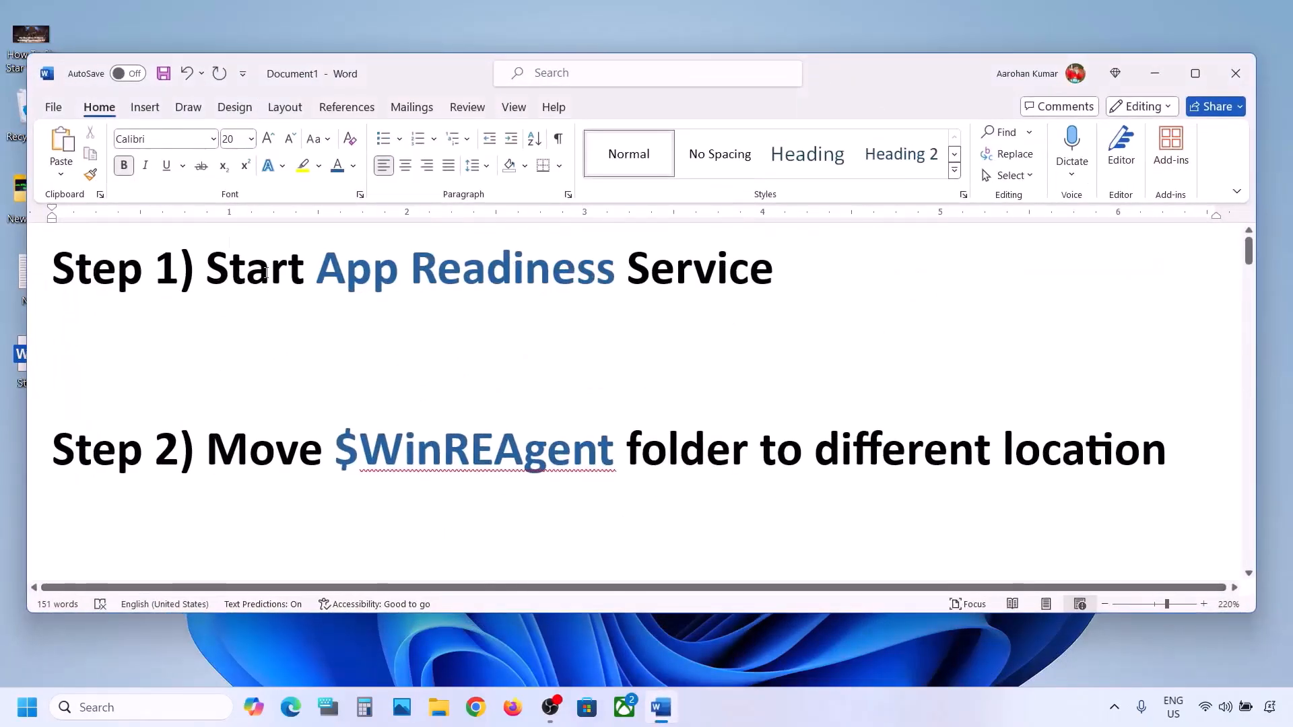
left_click_drag(266, 273, 777, 279)
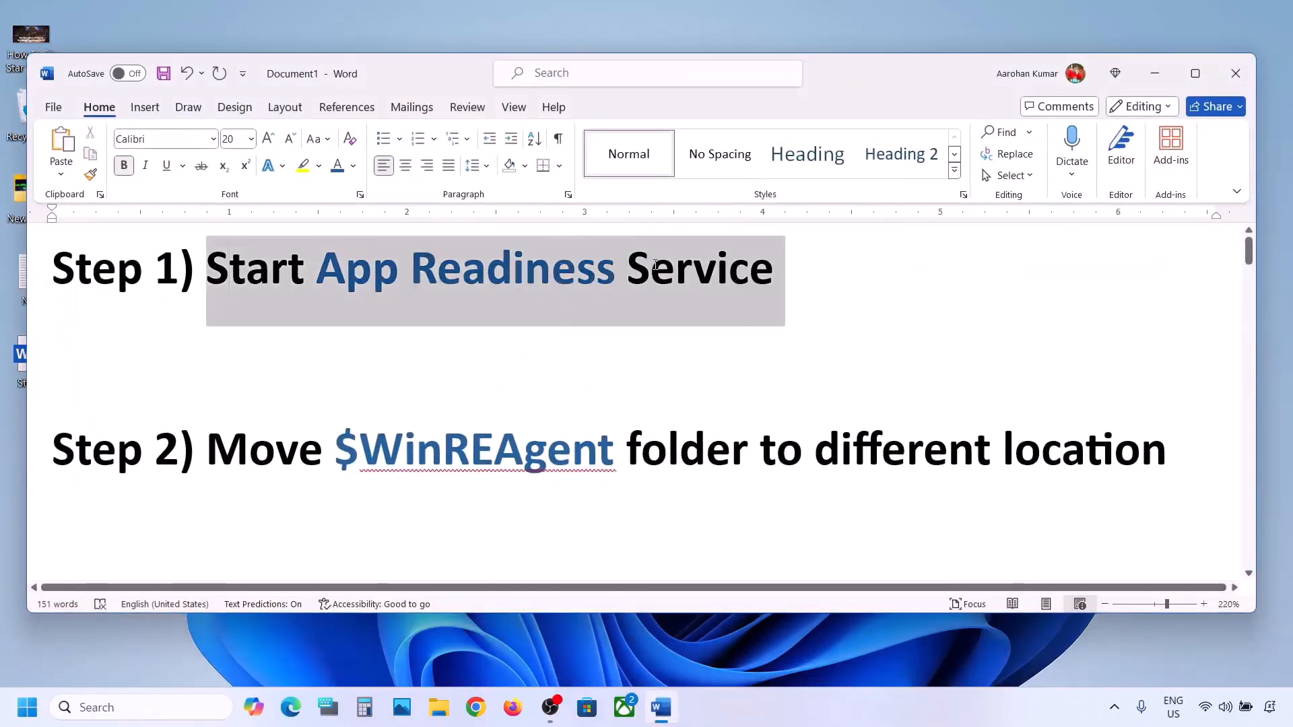
left_click(100, 706)
type("services")
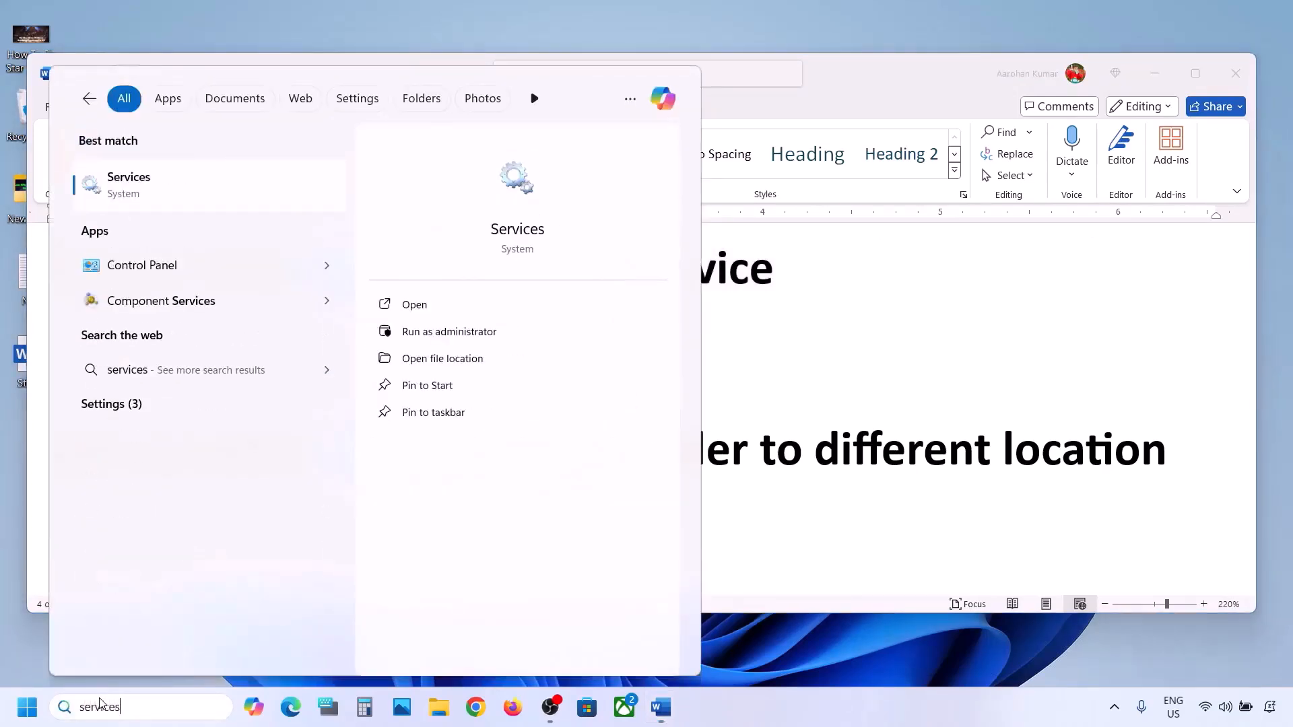
left_click(162, 196)
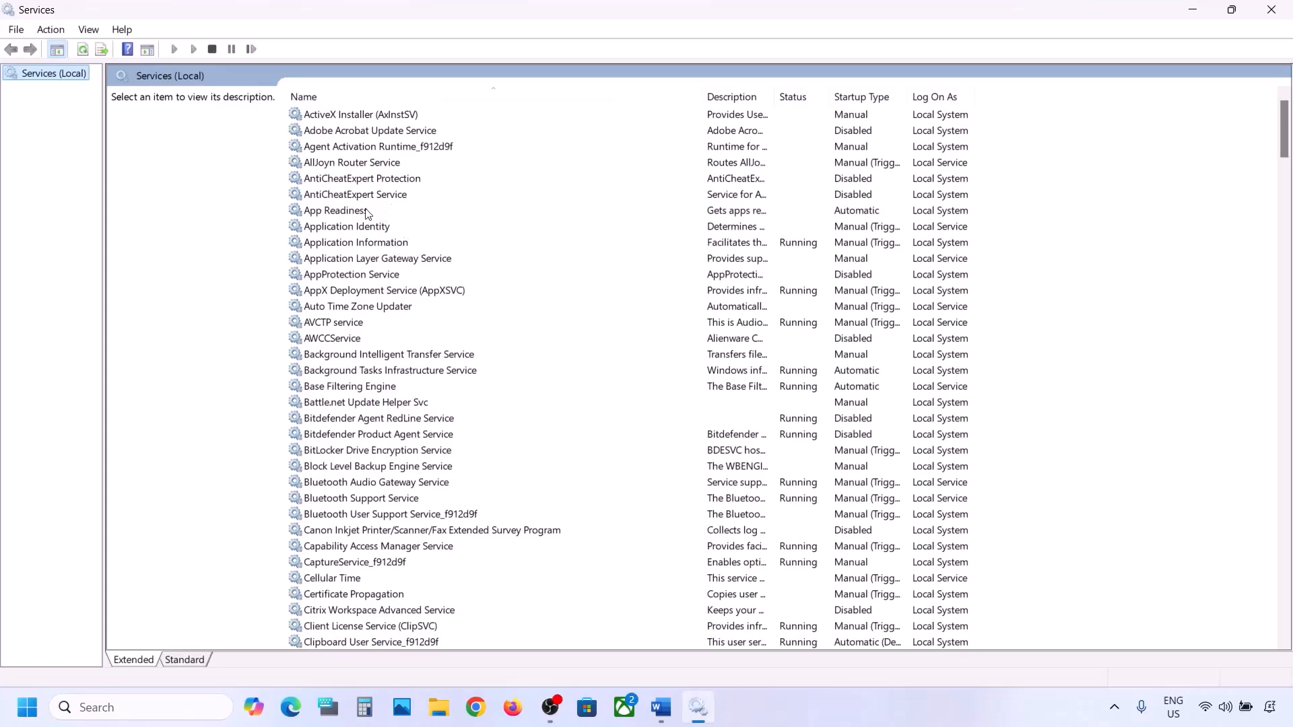
Set the App Readiness service's startup type to Automatic and start the service
left_click(367, 214)
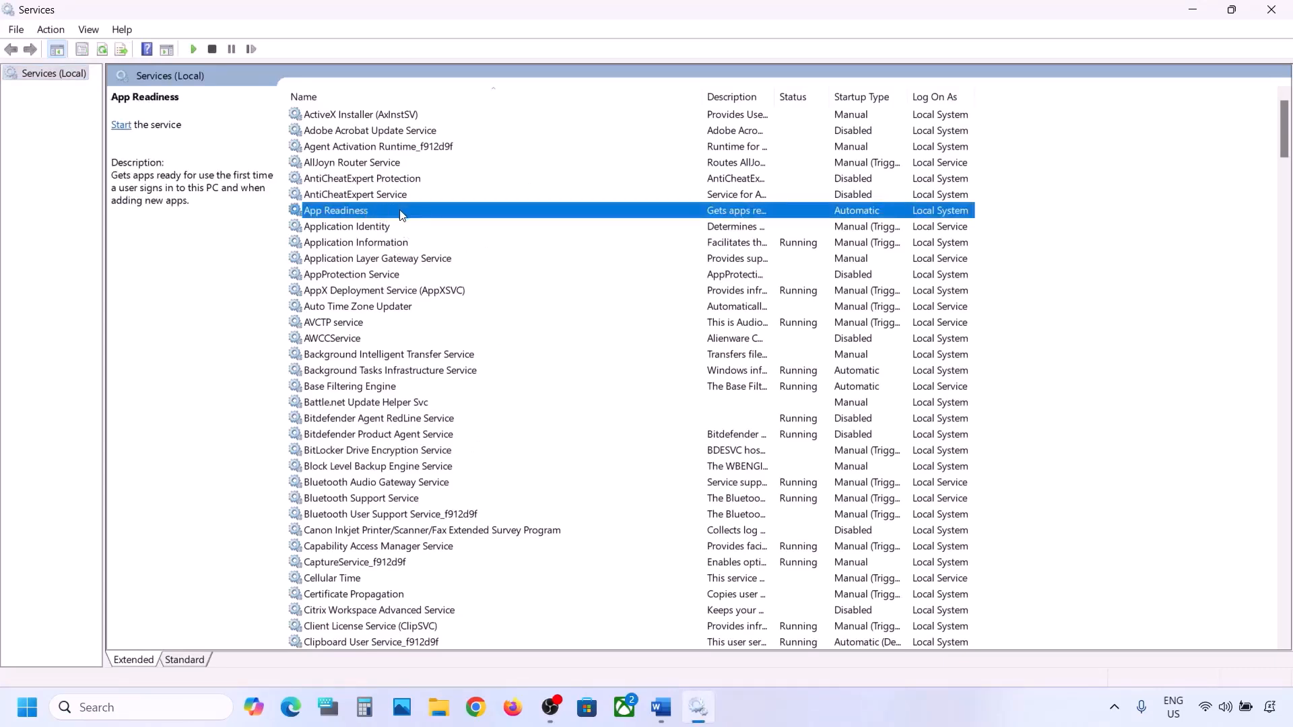
double_click(401, 214)
left_click(600, 334)
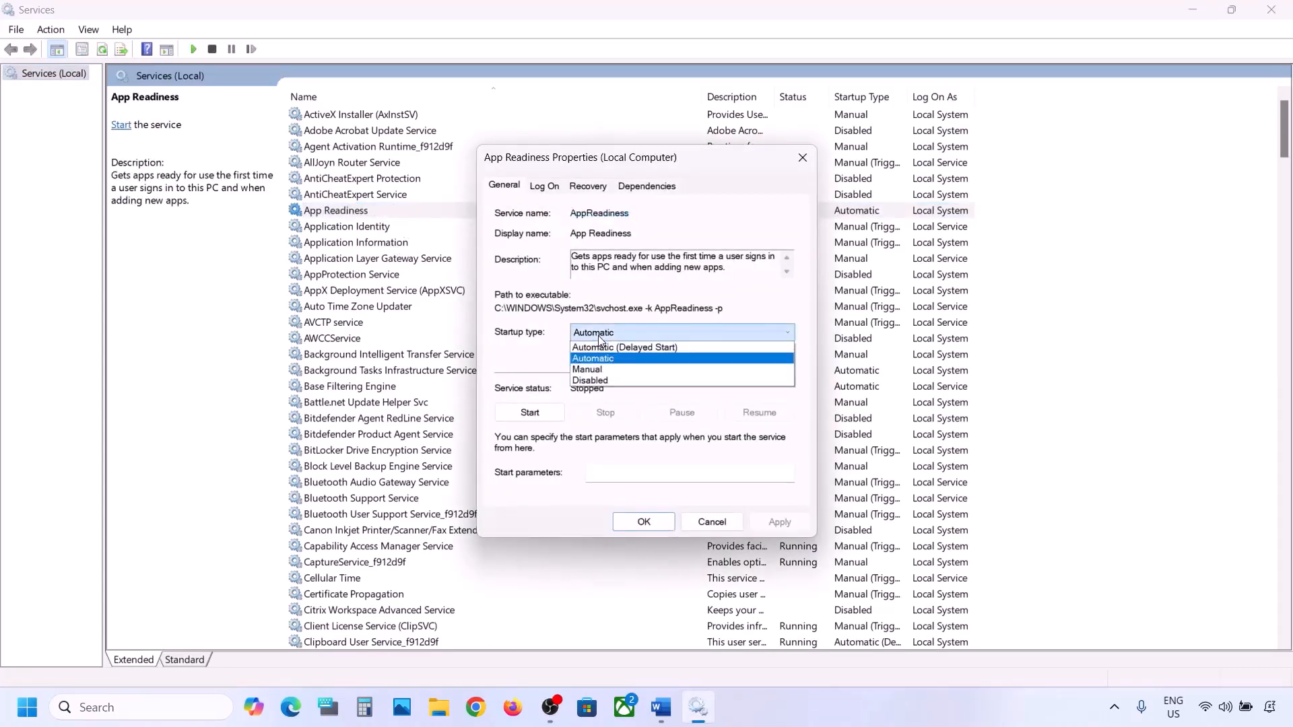
left_click(592, 358)
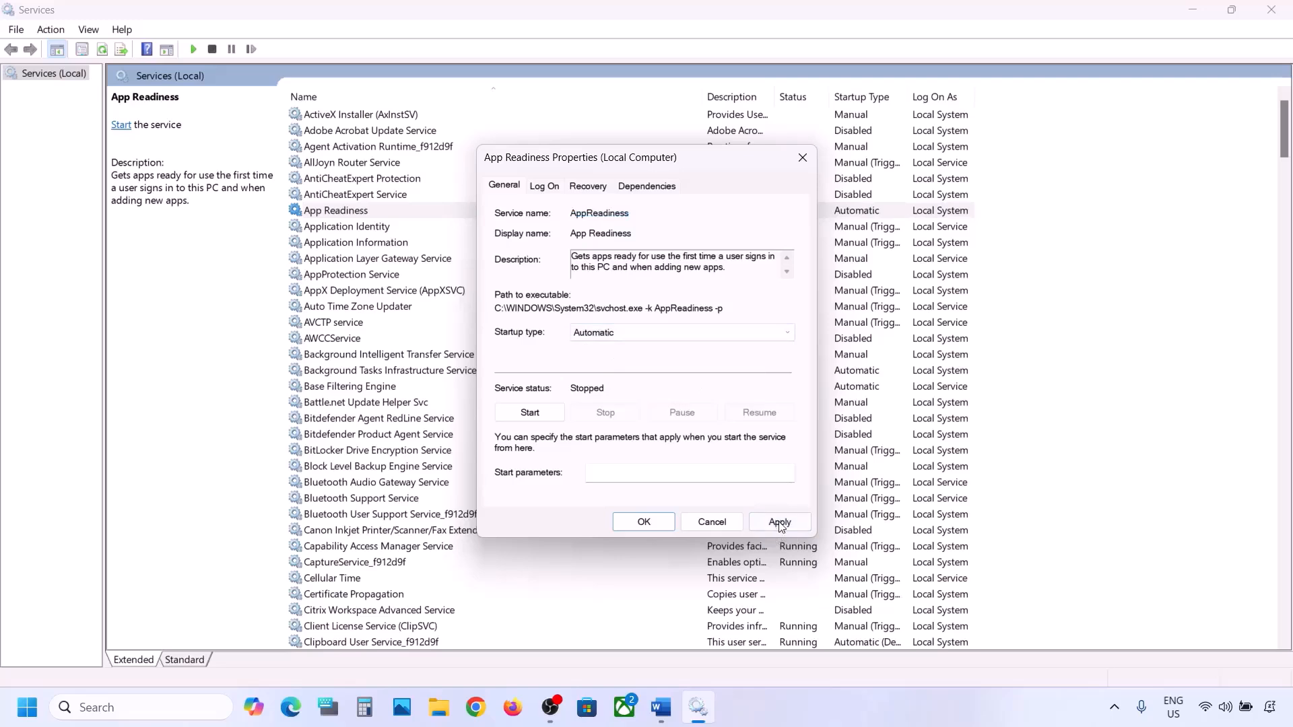
left_click(779, 523)
left_click(529, 412)
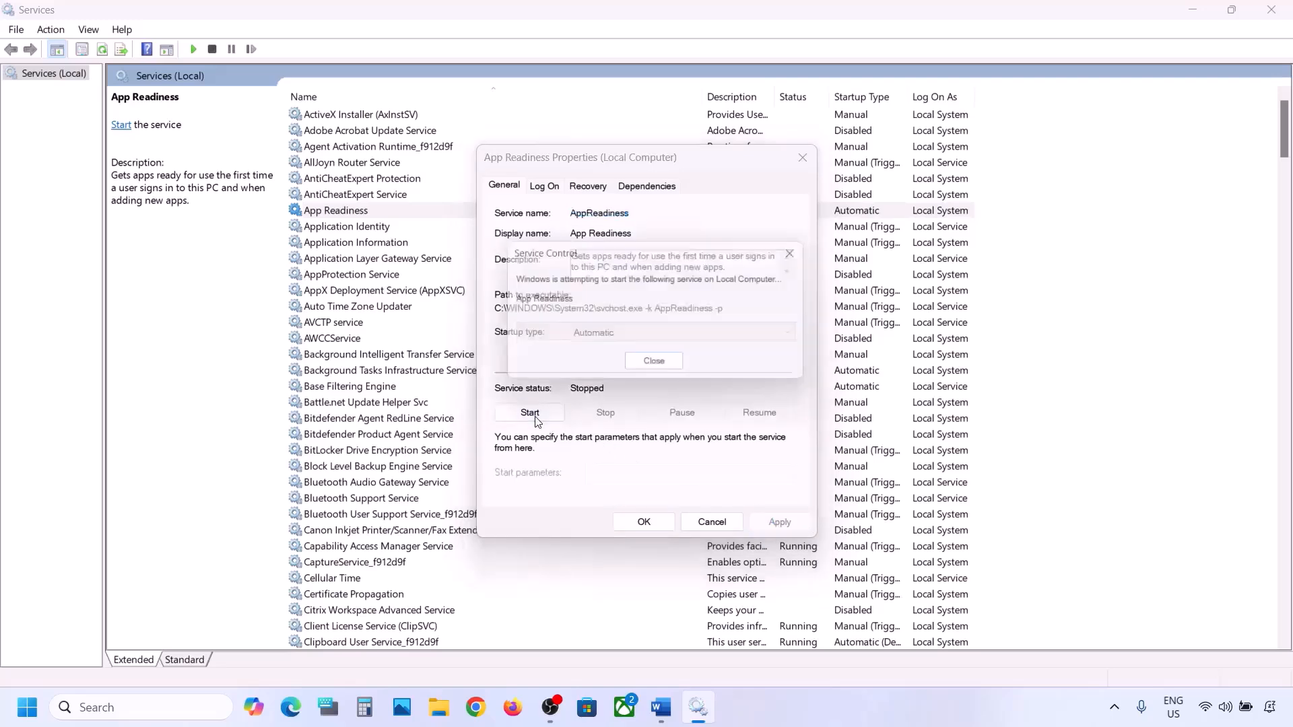
left_click(647, 520)
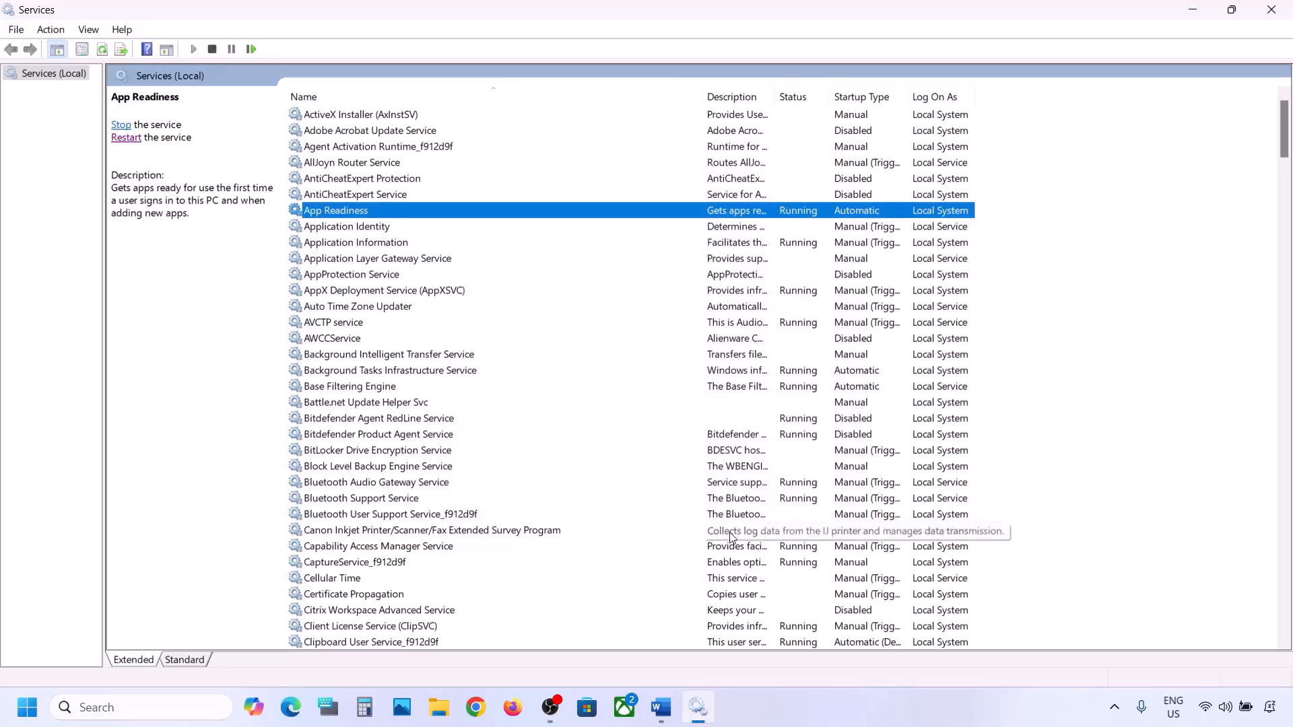
Highlight "$WinREAgent" in the Word instructions and open the OS (C:) drive in File Explorer
left_click(661, 707)
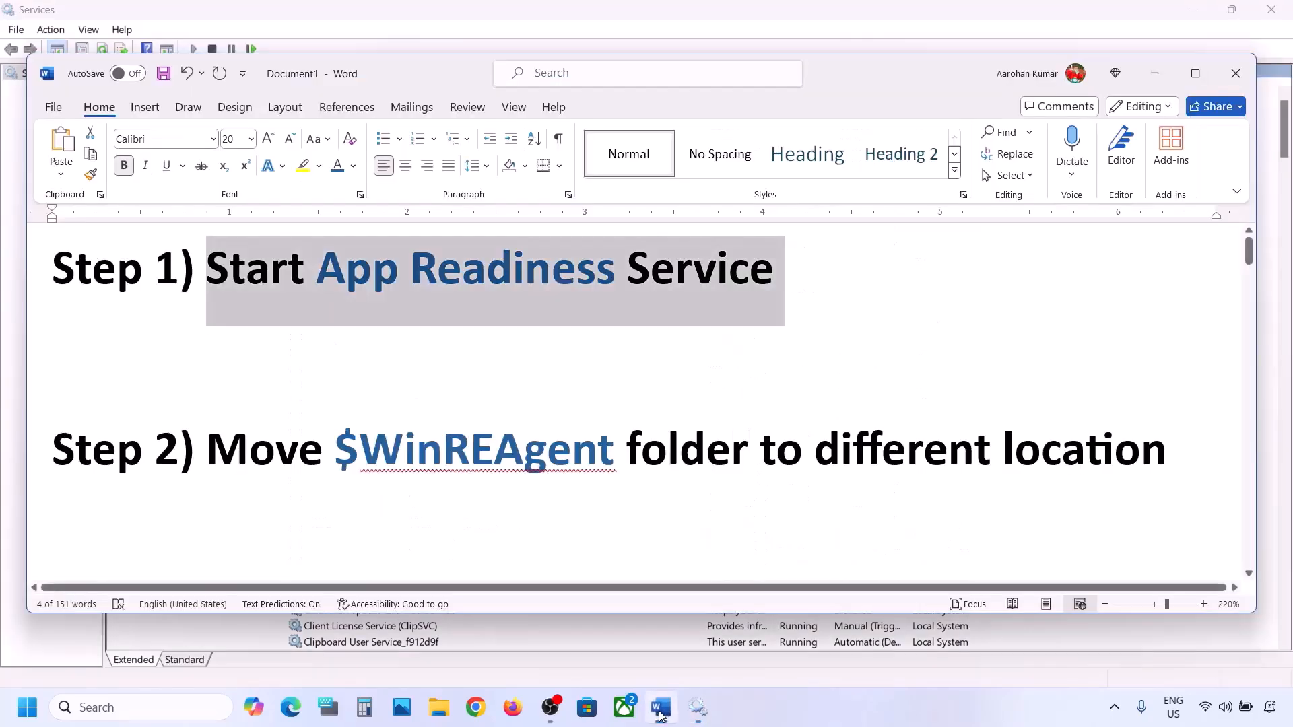
double_click(350, 444)
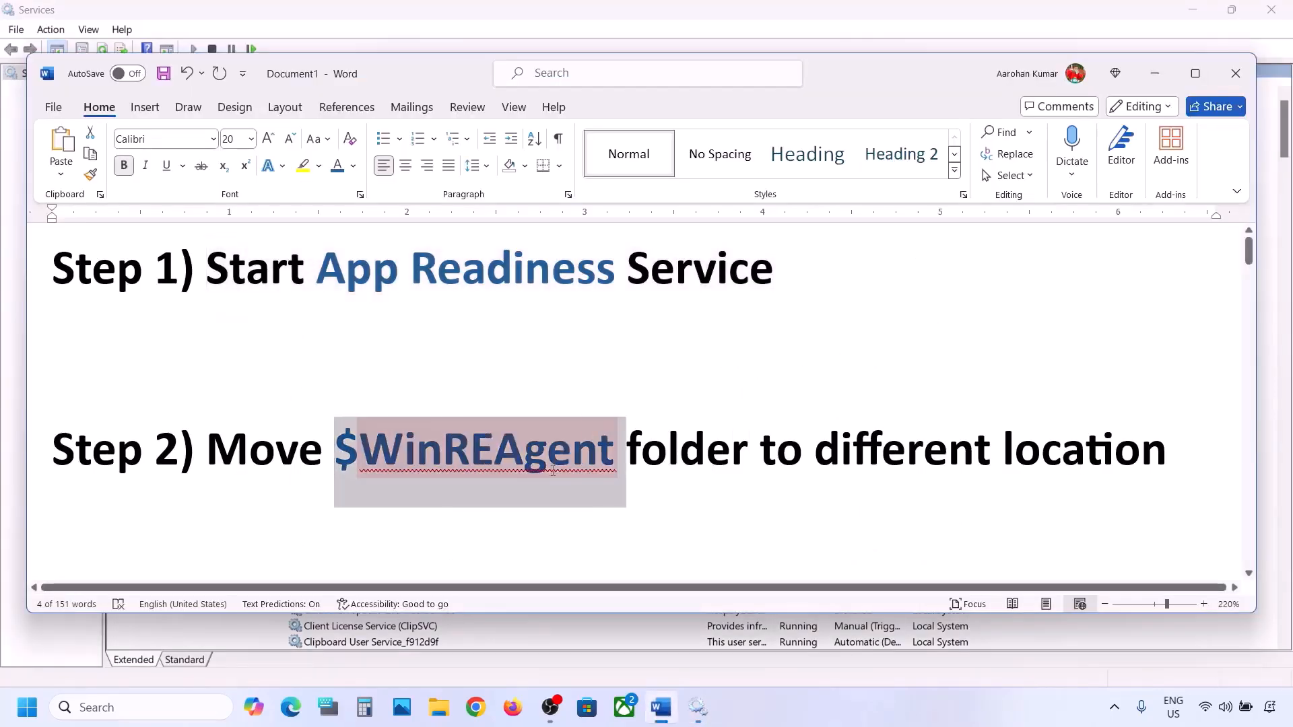
left_click(439, 710)
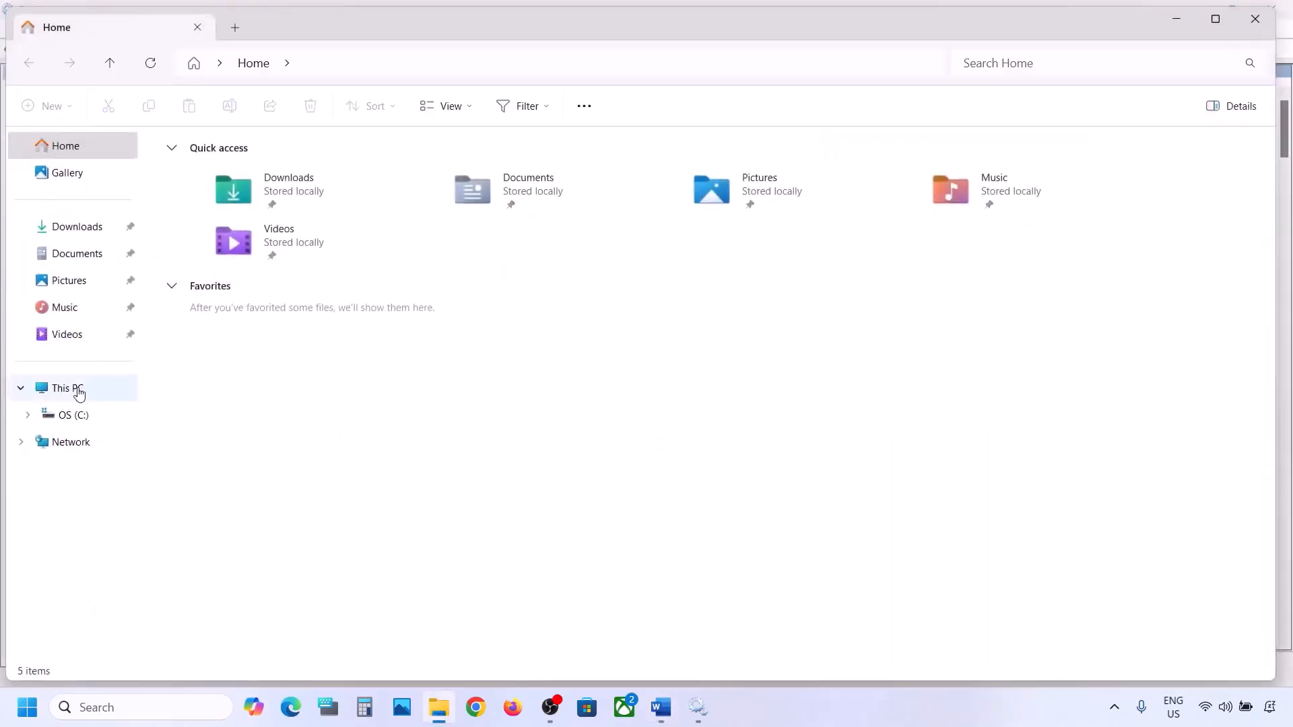
left_click(76, 388)
double_click(263, 183)
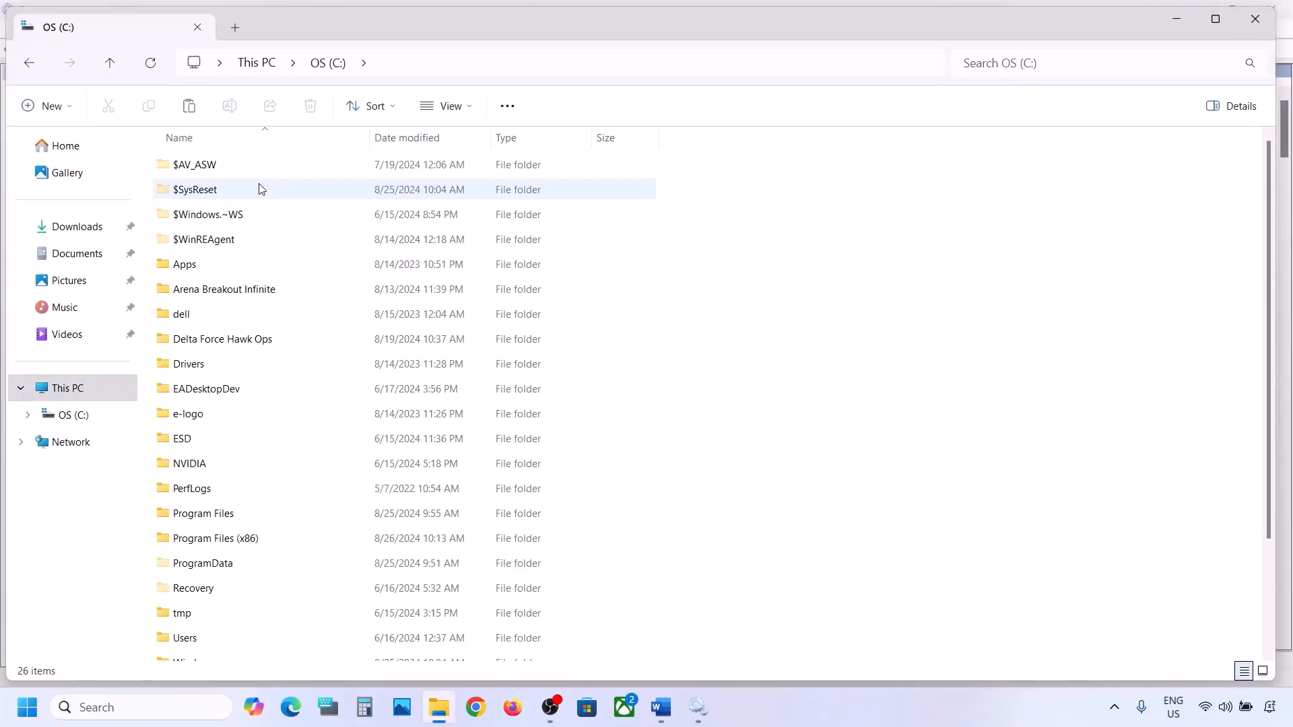
Locate the $WinREAgent folder on the C: drive and check whether Hidden items are set to show
left_click(221, 246)
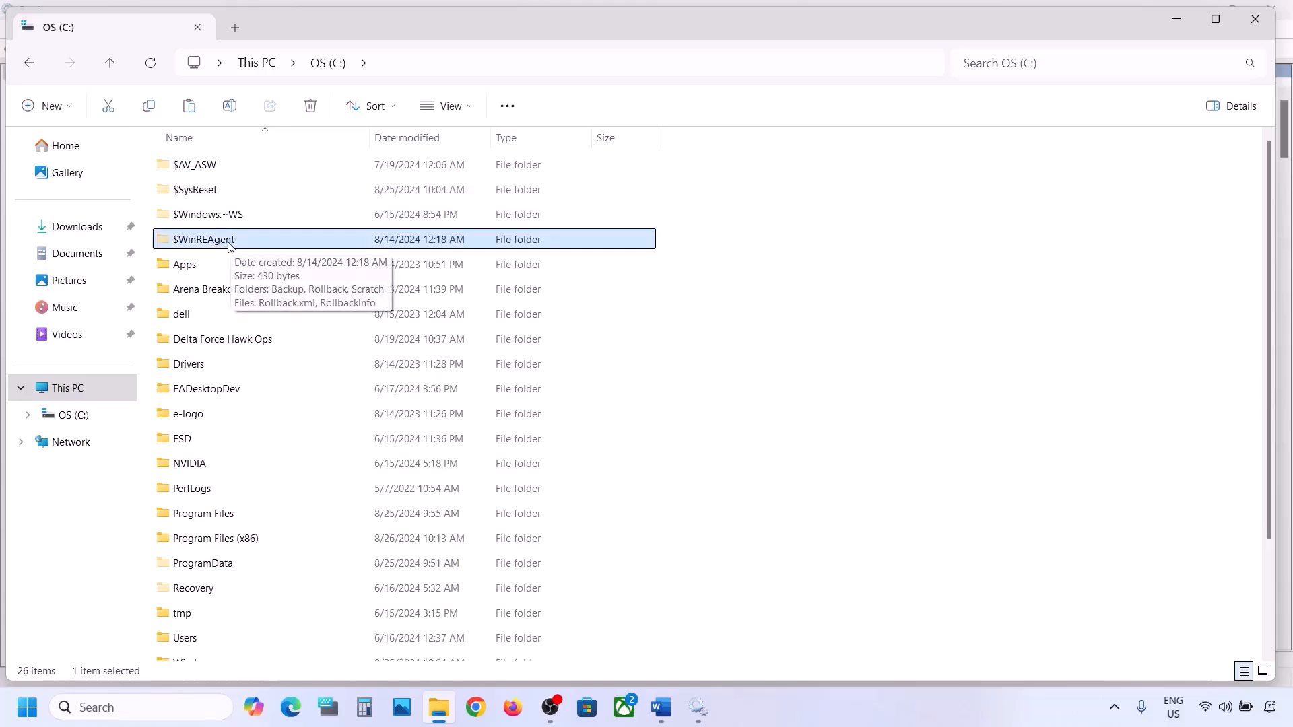
left_click(464, 107)
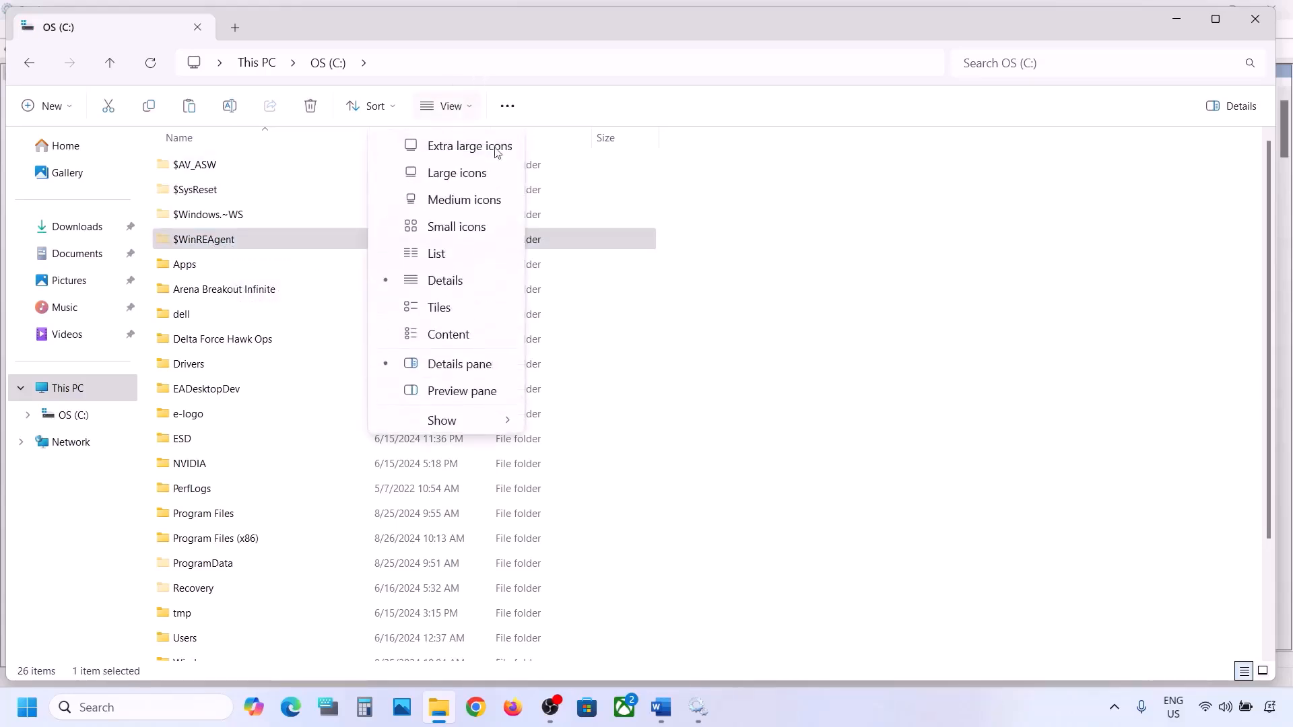
mouse_move(491, 423)
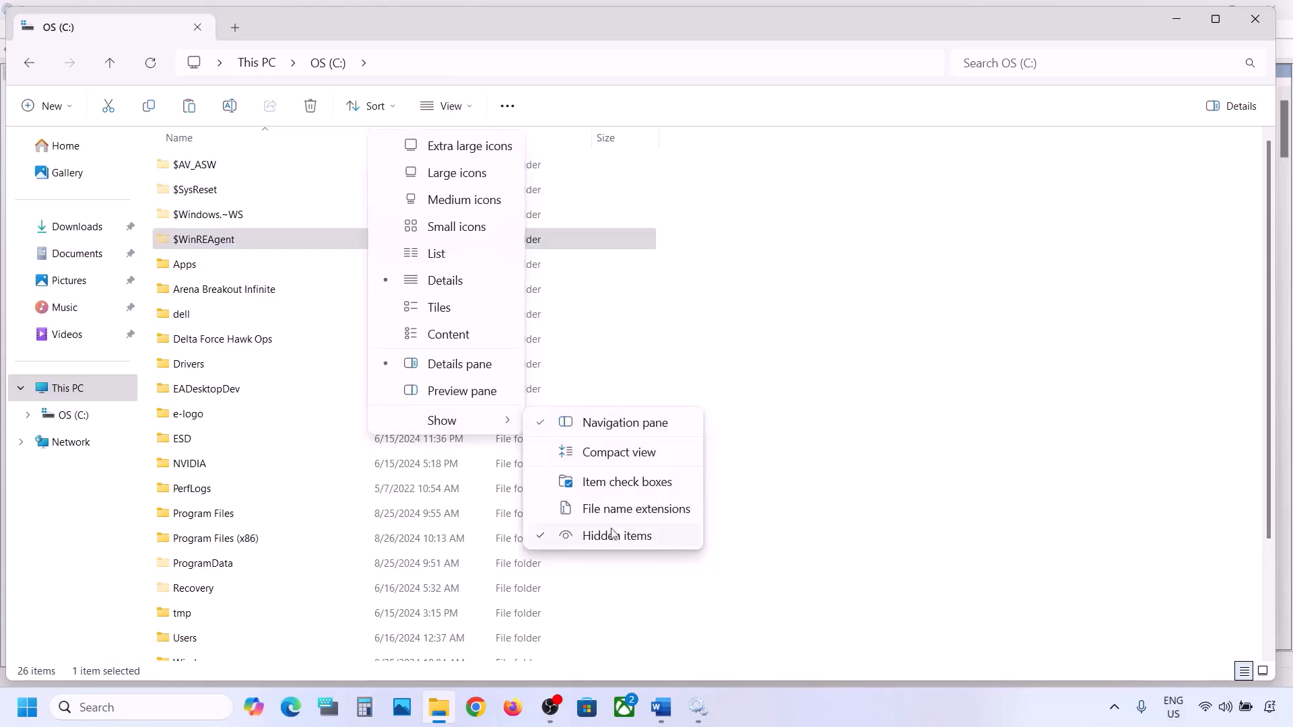
left_click(210, 242)
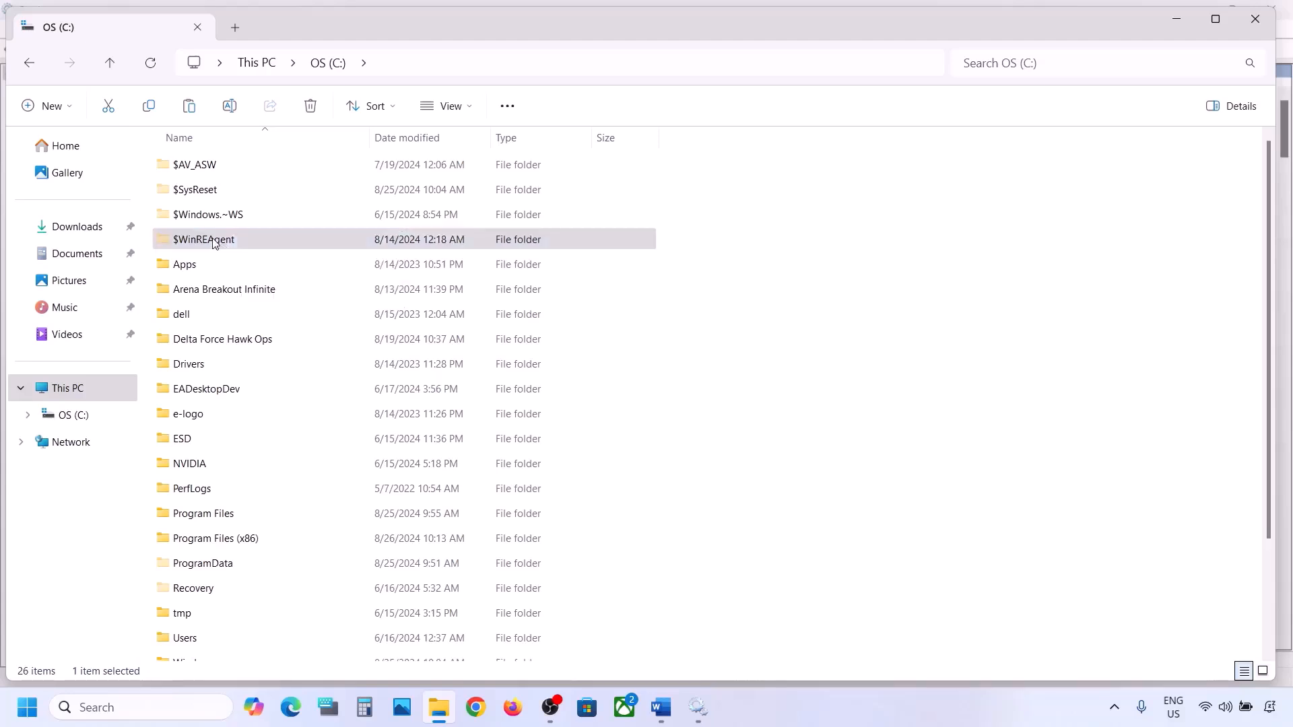
Copy the $WinREAgent folder from the C: drive to the desktop
right_click(213, 242)
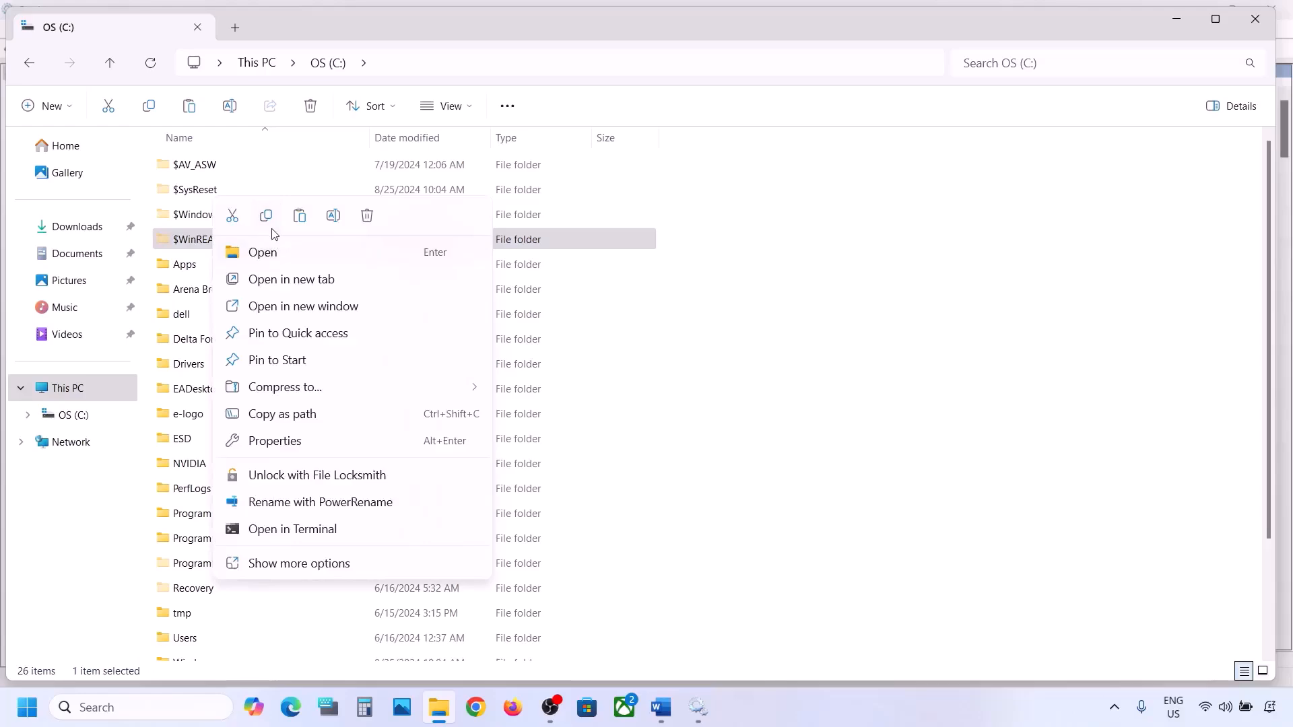
left_click(267, 217)
key("super+Down")
key("super+Down")
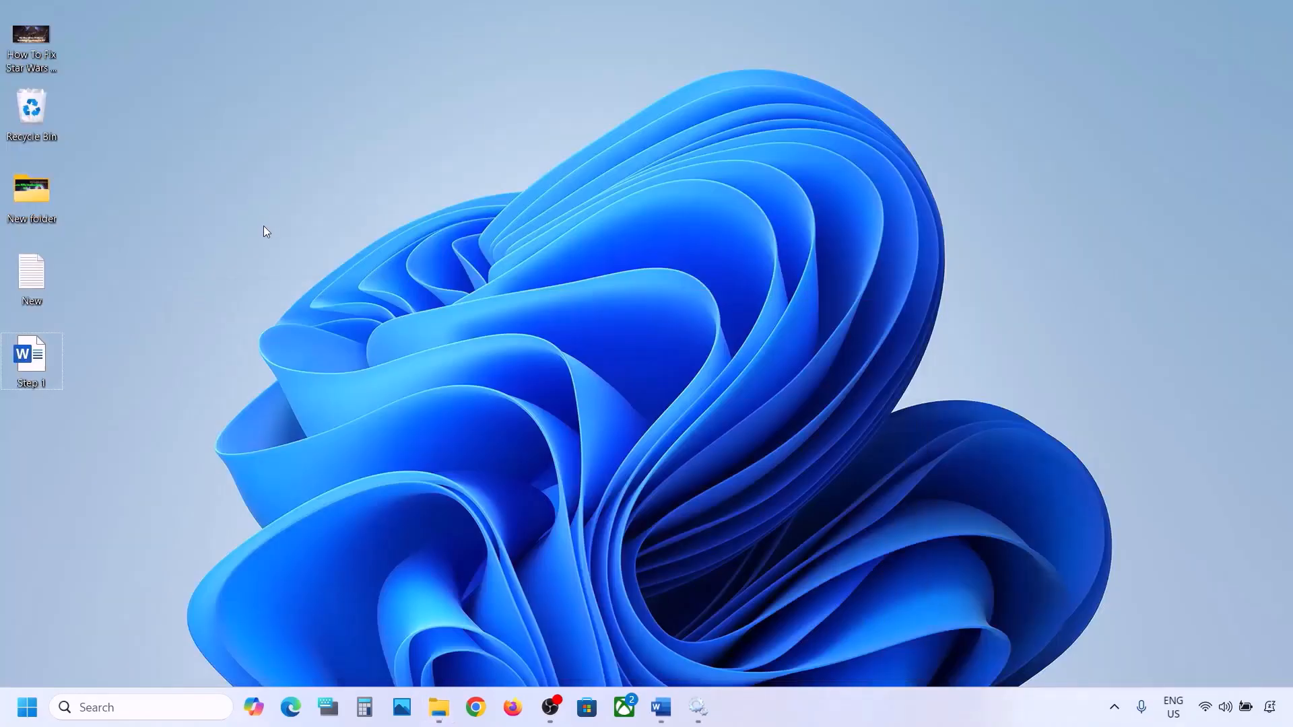
key("ctrl+v")
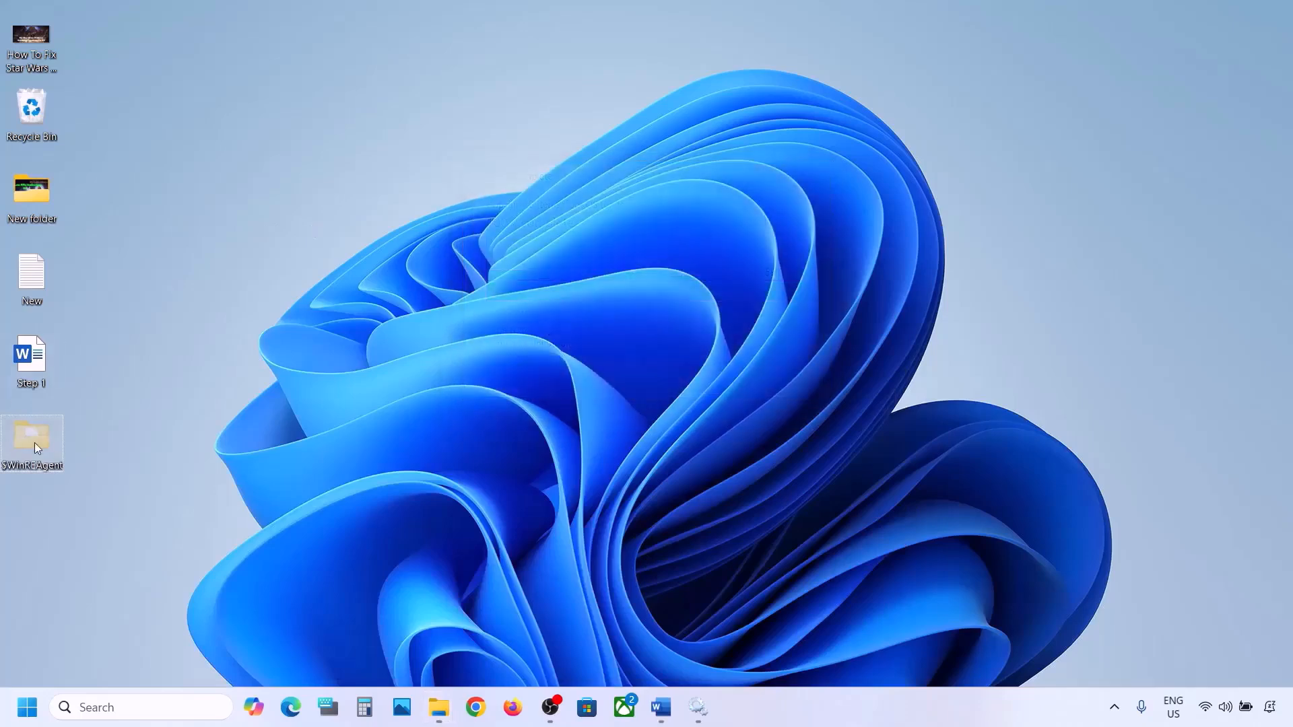
Delete the original $WinREAgent folder from the C: drive in File Explorer
left_click(438, 706)
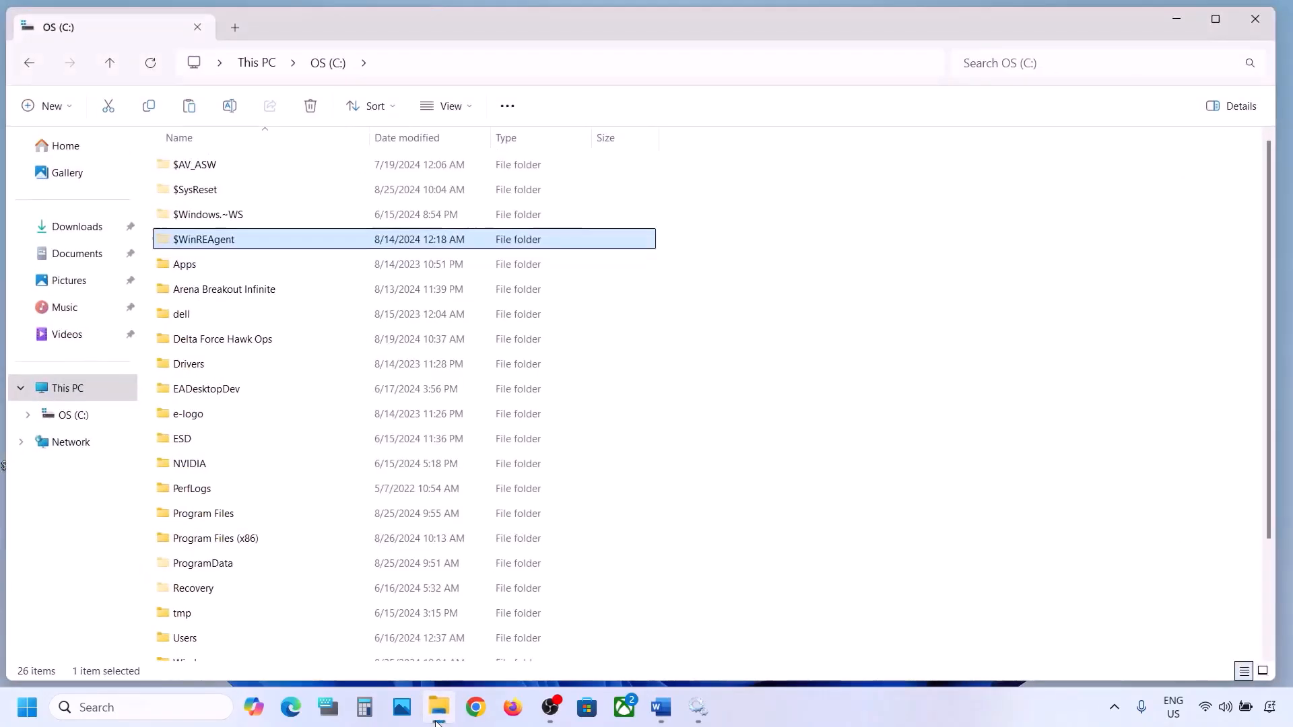
right_click(207, 240)
left_click(359, 216)
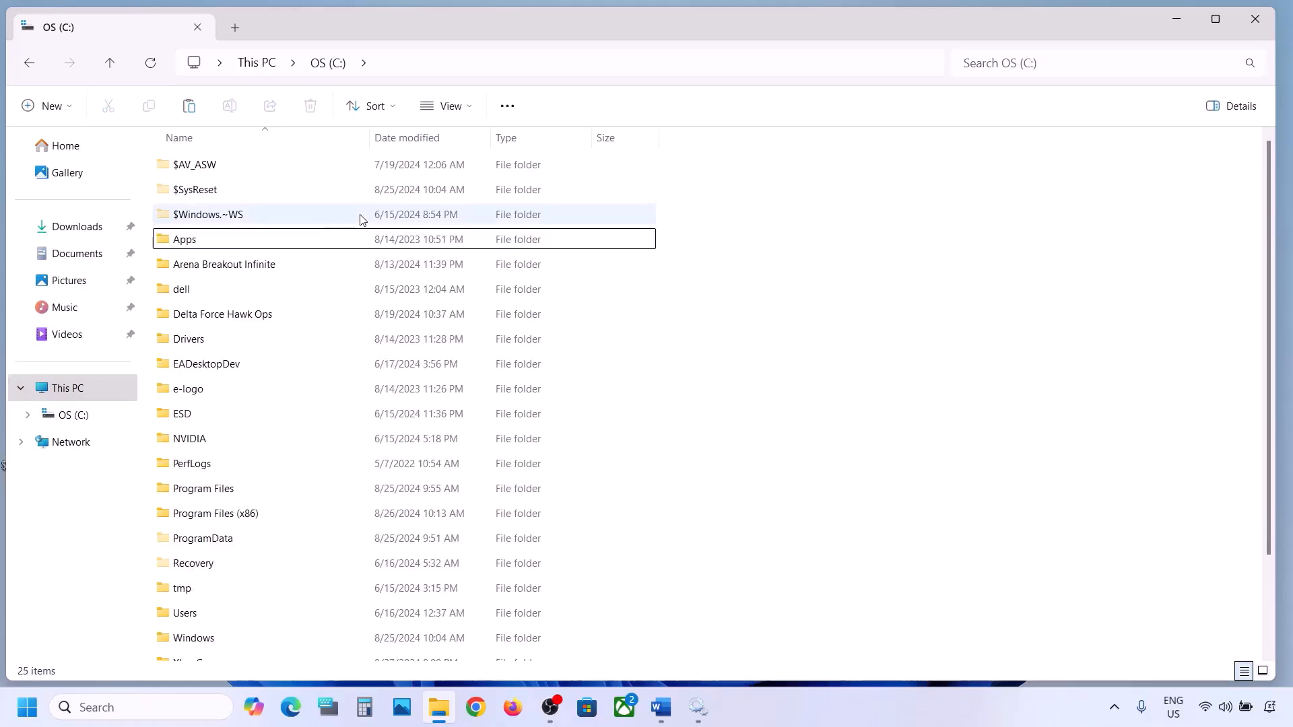
View the Windows Update page in Settings, then minimize Settings and File Explorer
key("super+i")
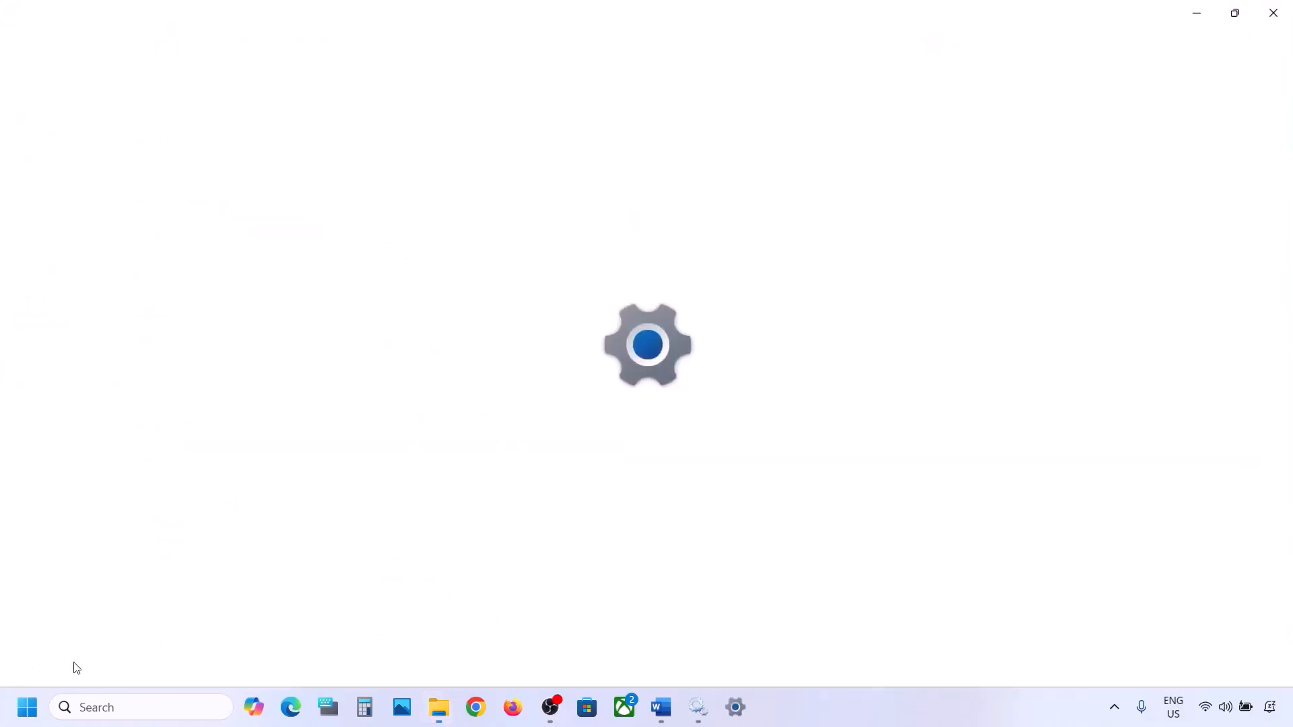
left_click(94, 557)
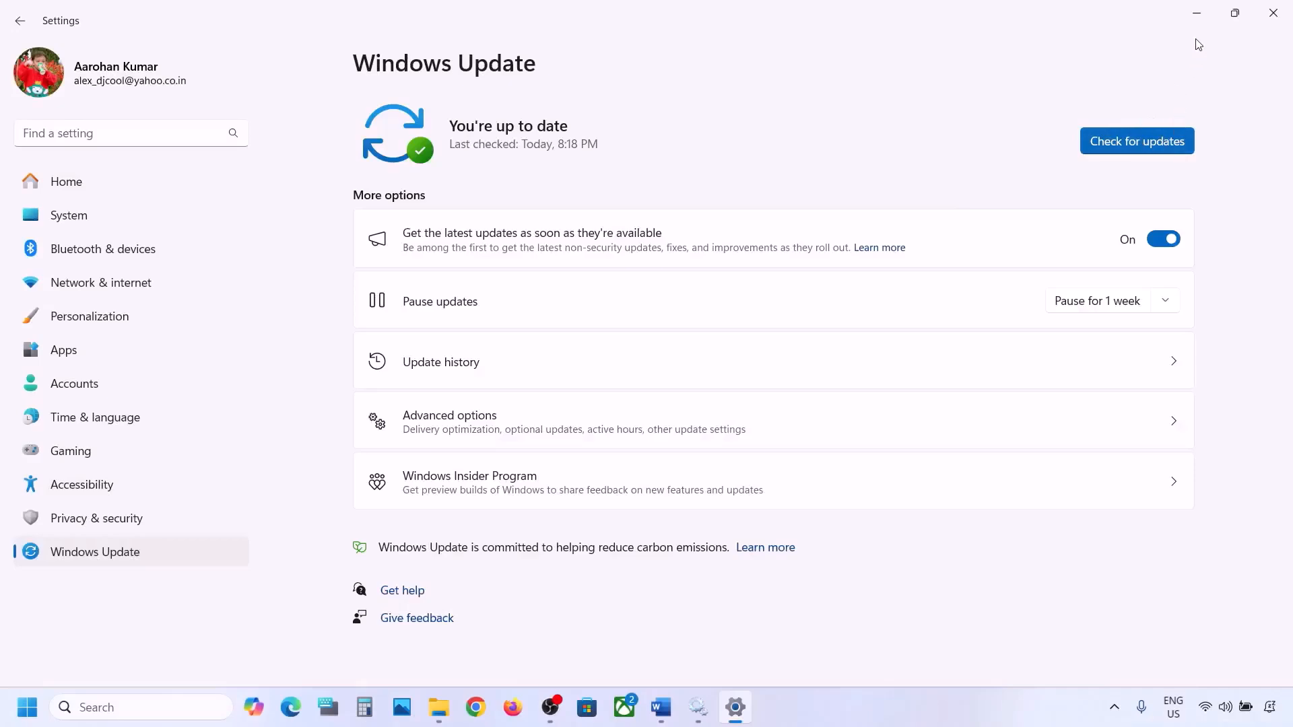
left_click(1208, 12)
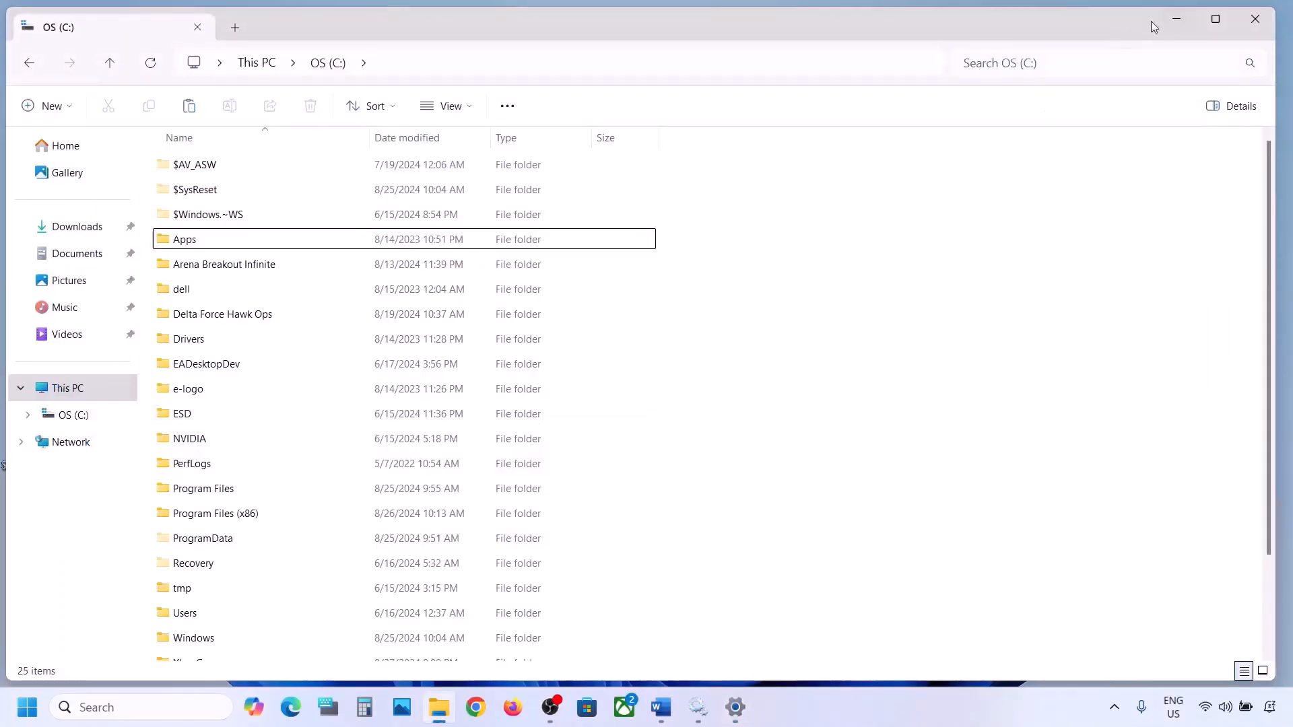
left_click(1176, 23)
Look at the Restart choice among the power options and dismiss them without restarting
left_click(27, 707)
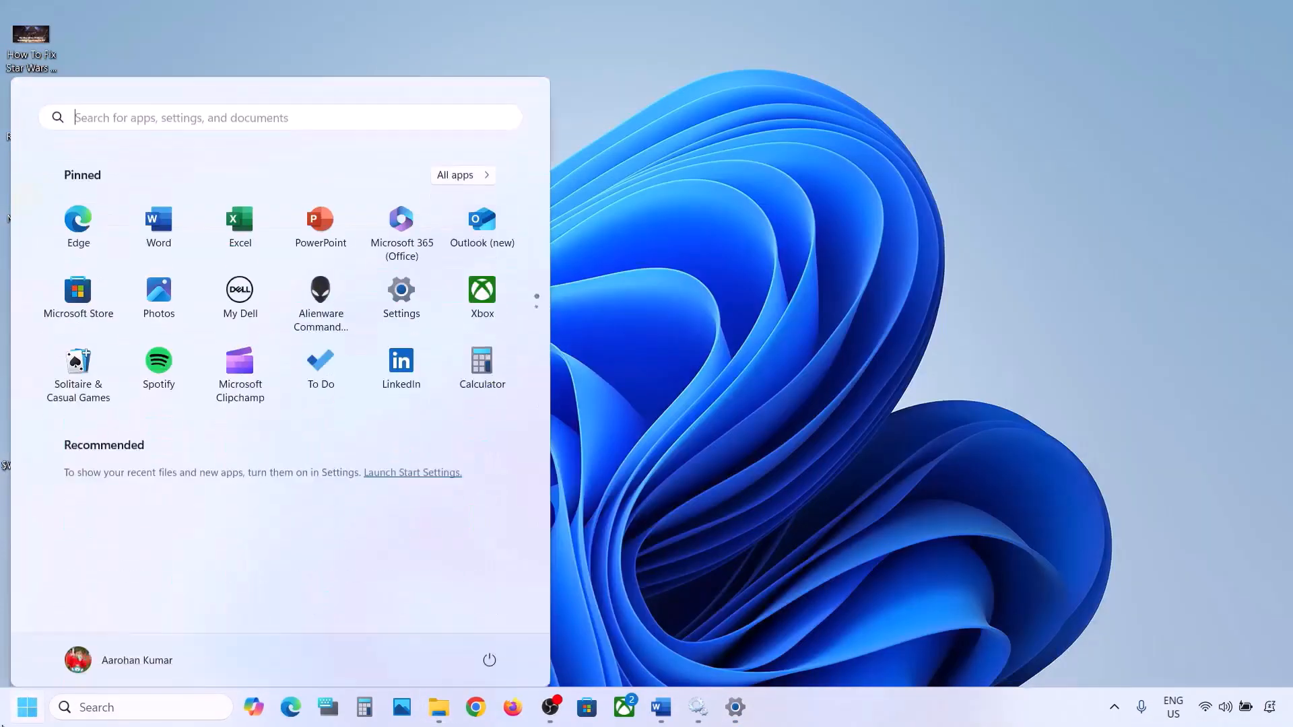
left_click(489, 650)
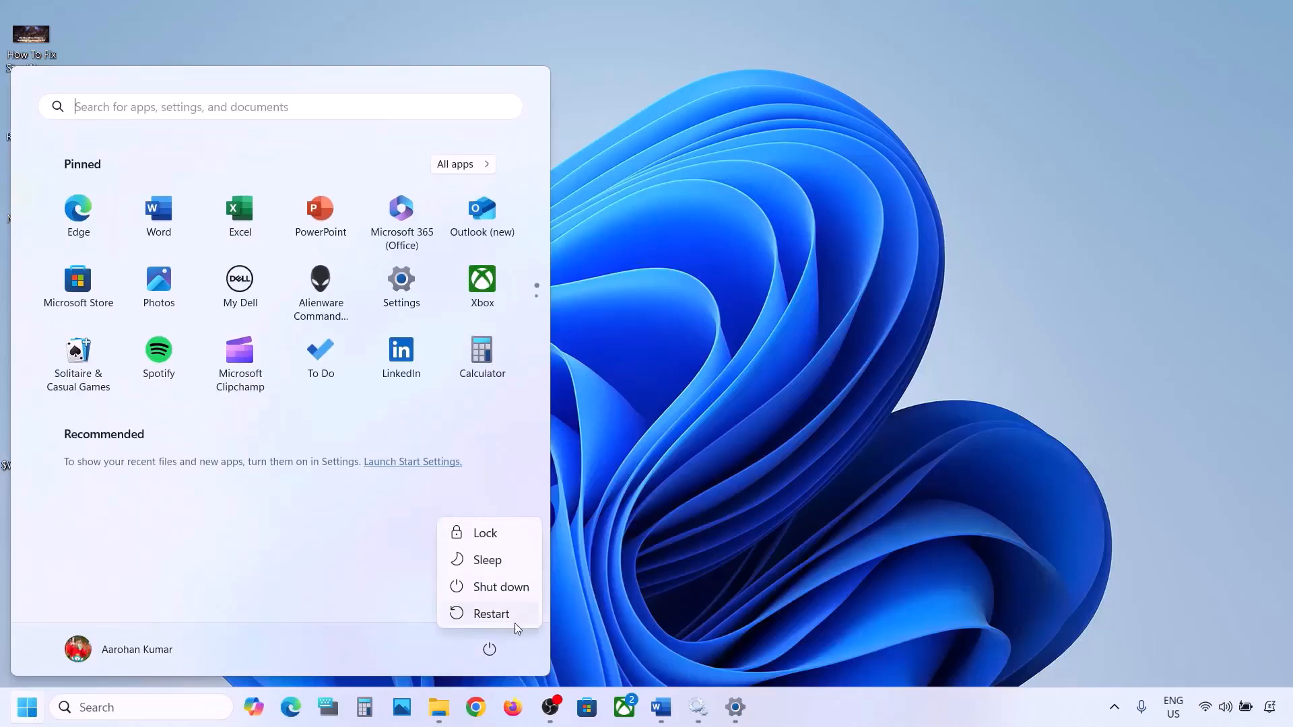
left_click(708, 496)
left_click(708, 497)
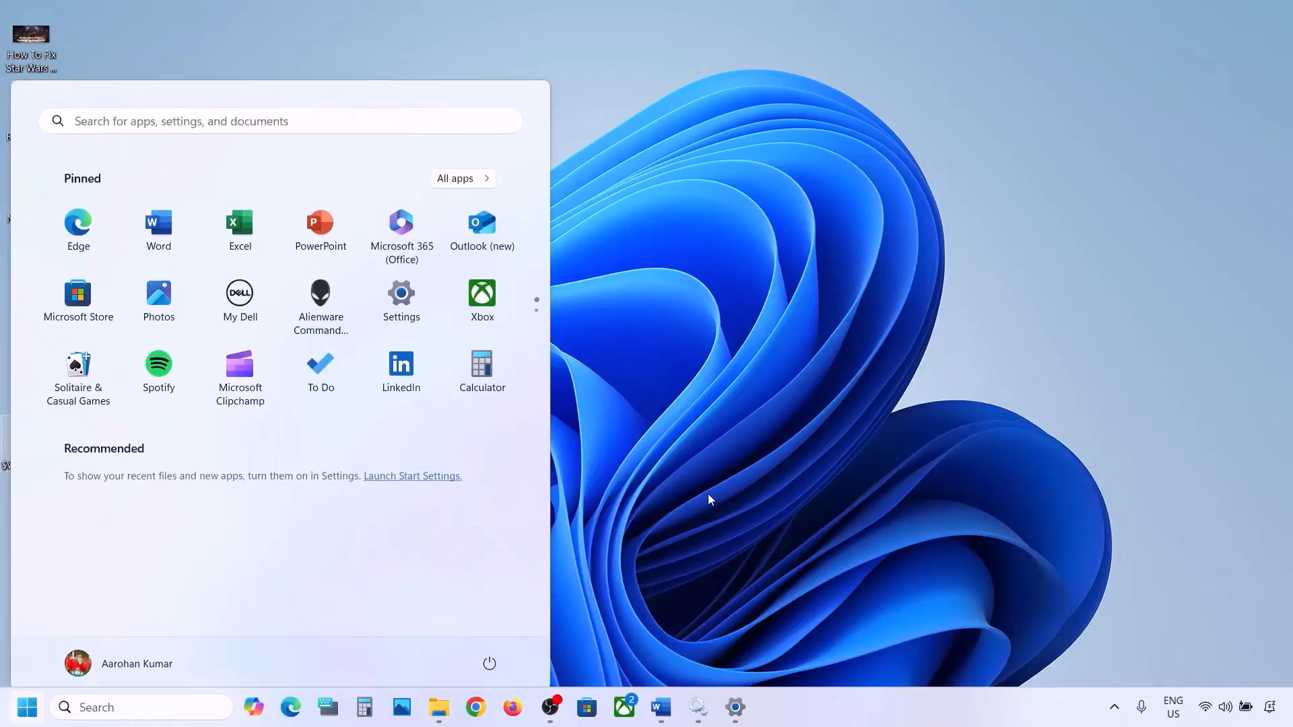
Move the $WinREAgent folder from the desktop back to the C: drive and minimize File Explorer
right_click(29, 434)
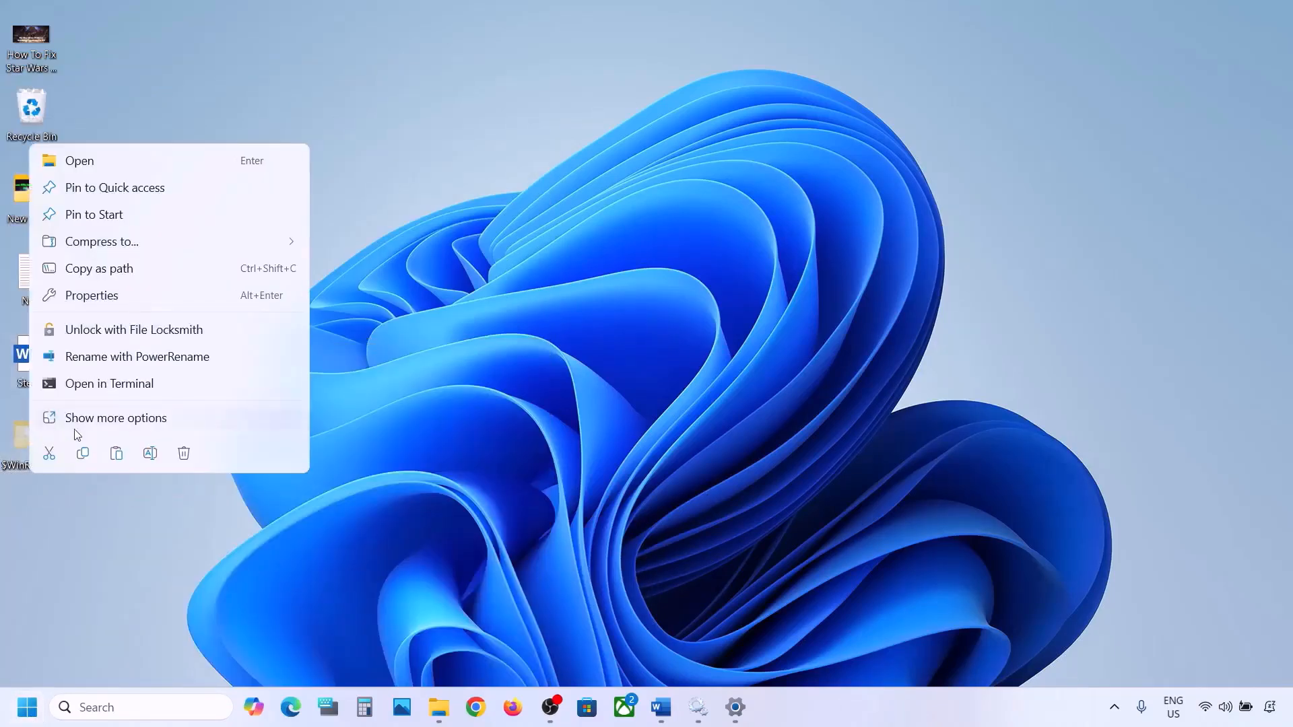
left_click(54, 451)
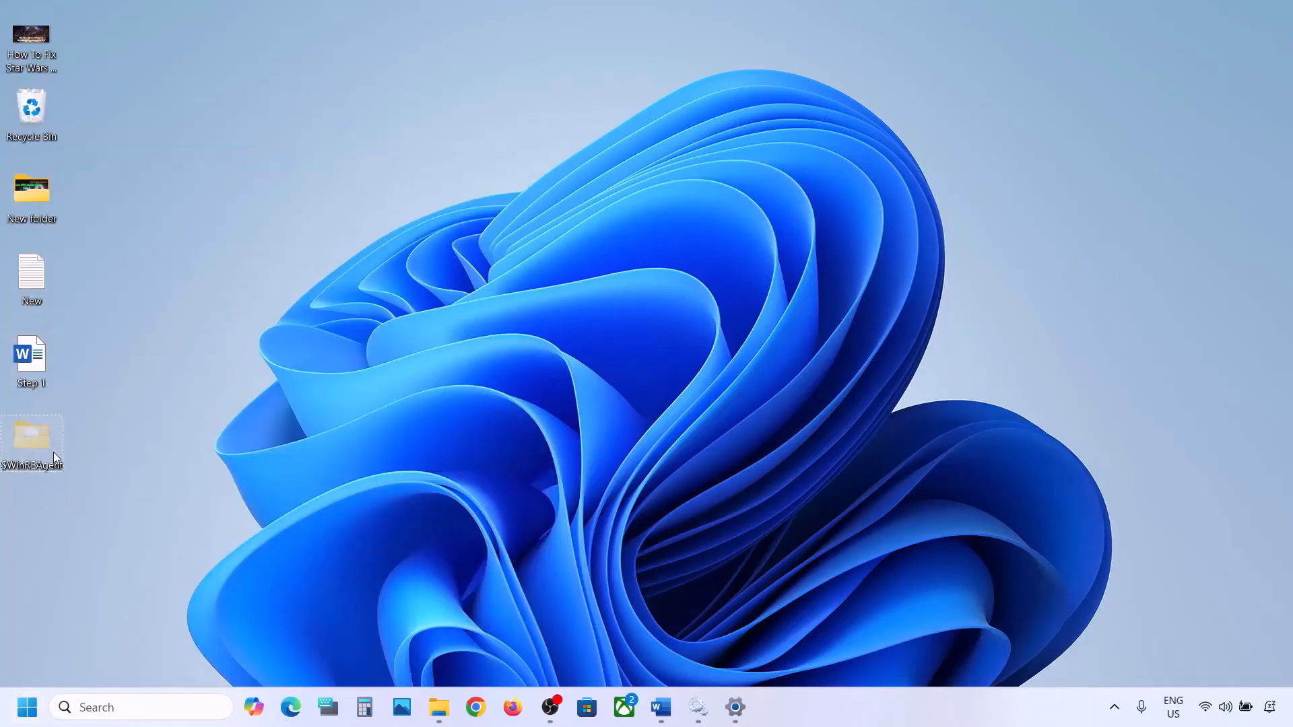
left_click(447, 719)
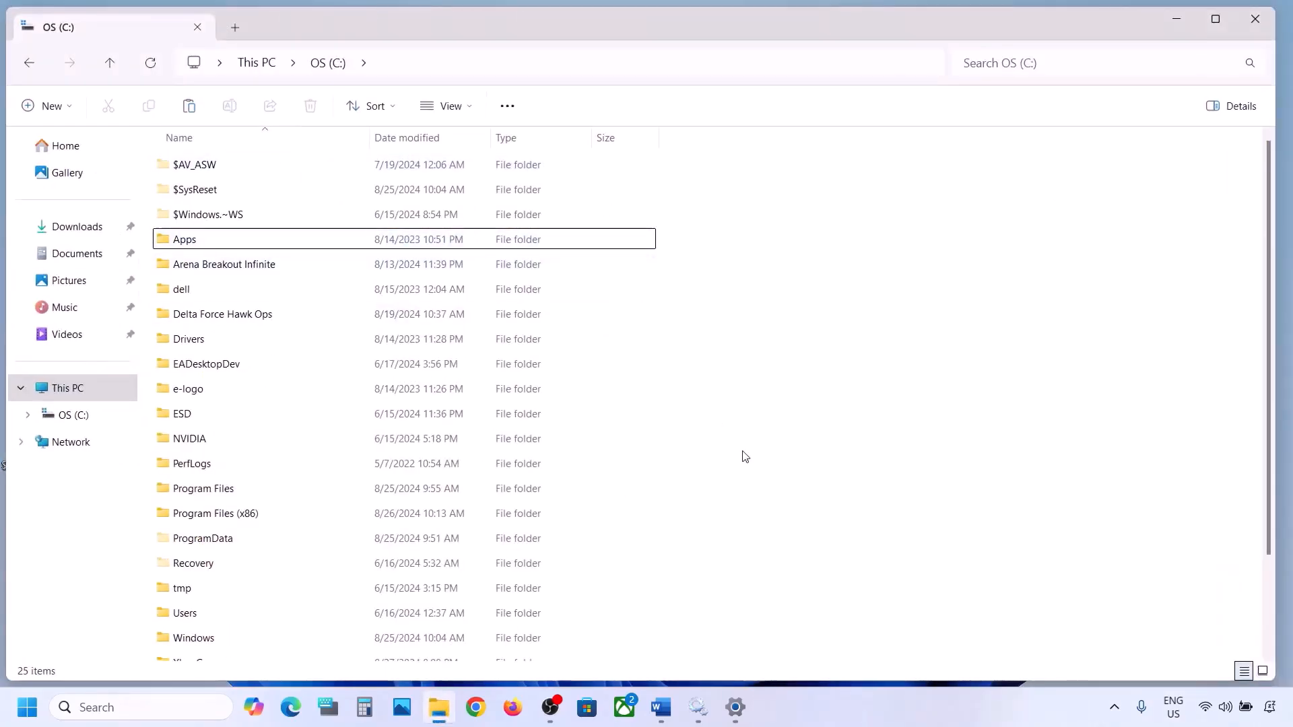
key("ctrl+v")
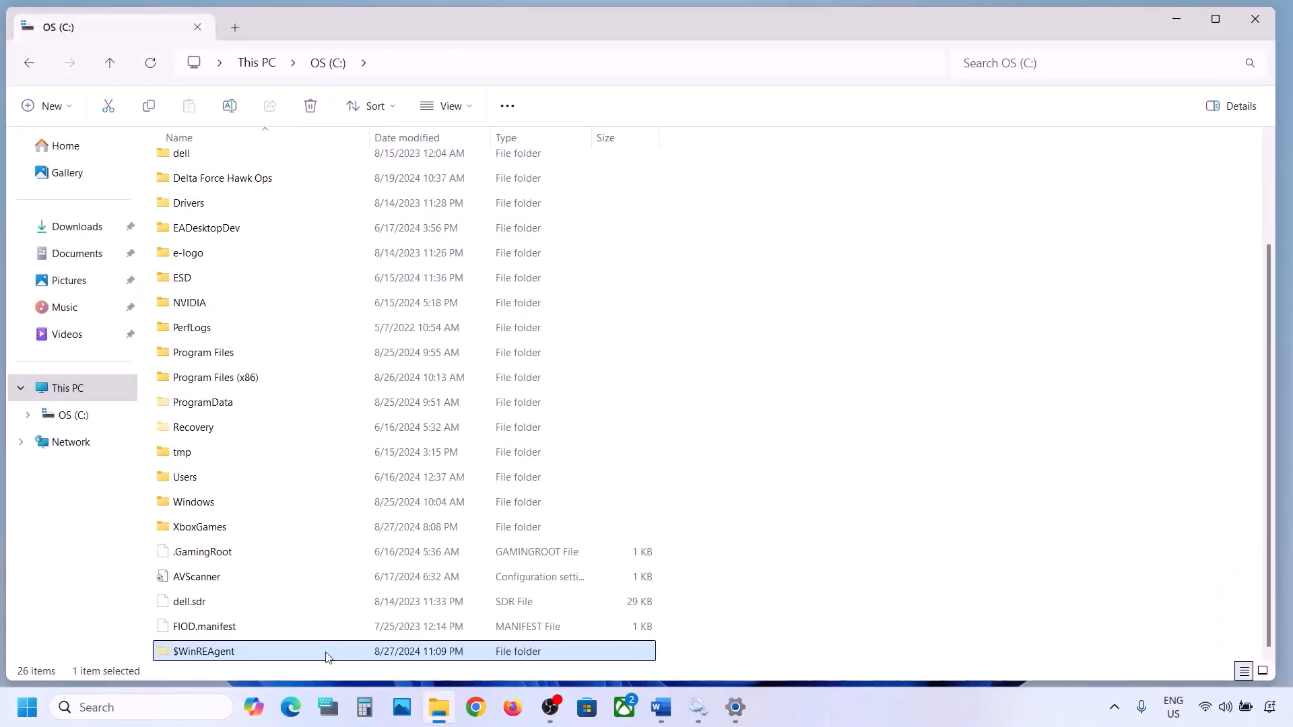
left_click(1162, 29)
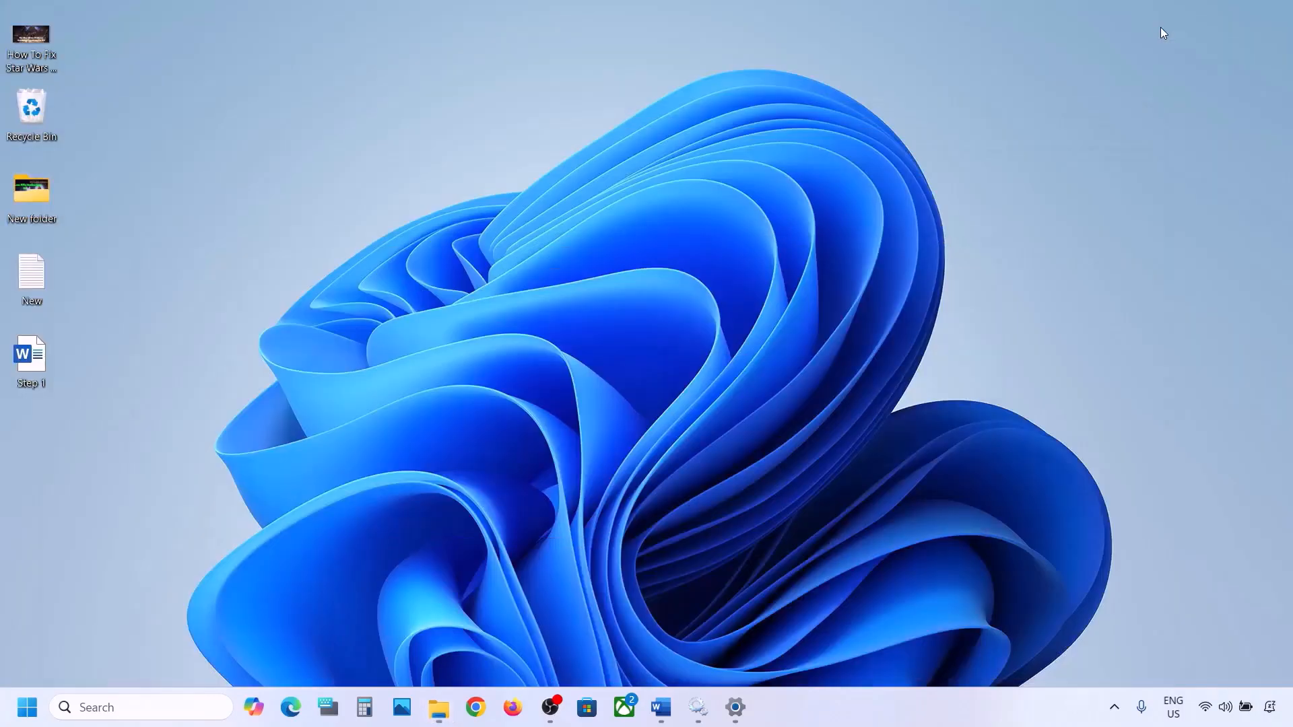
Switch to the Word document, go to Step 3 and highlight "Run Update Troubleshooter"
left_click(660, 707)
scroll(410, 395, "down", 2)
scroll(411, 395, "down", 2)
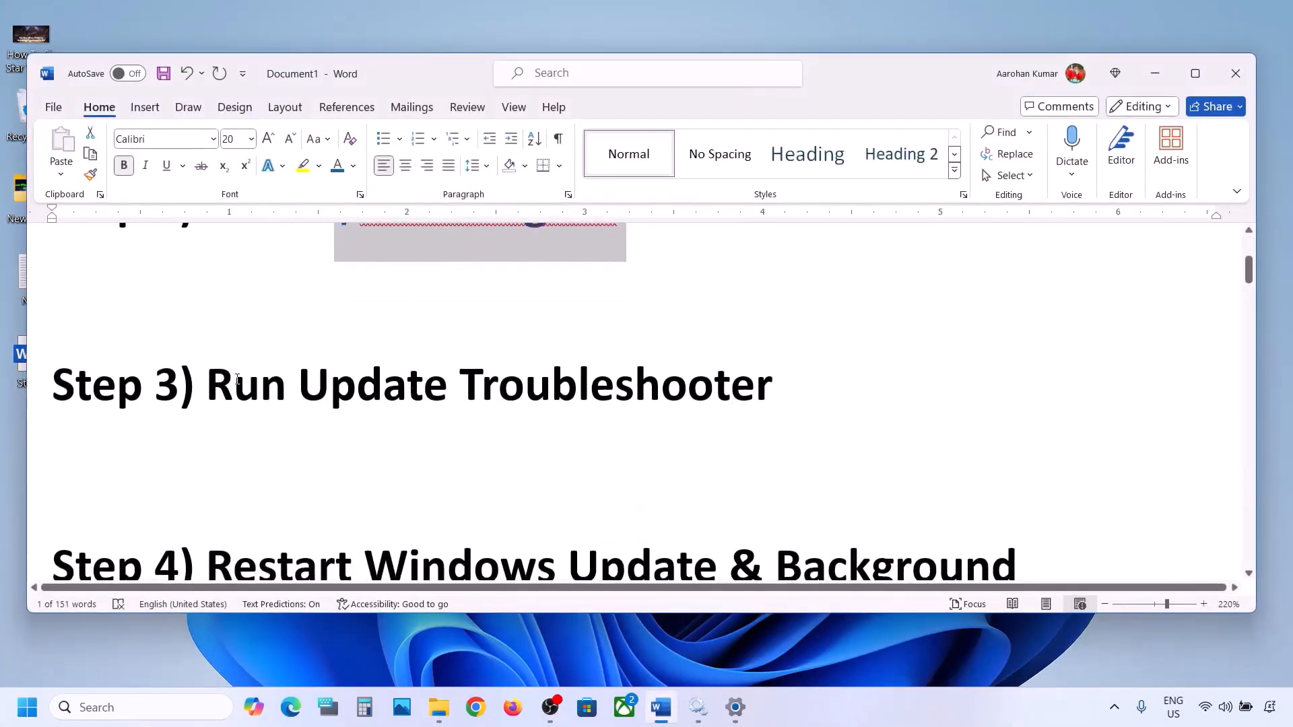
left_click_drag(207, 387, 772, 387)
Open the Settings list of other troubleshooters under System > Troubleshoot and run the Windows Update troubleshooter
left_click(27, 707)
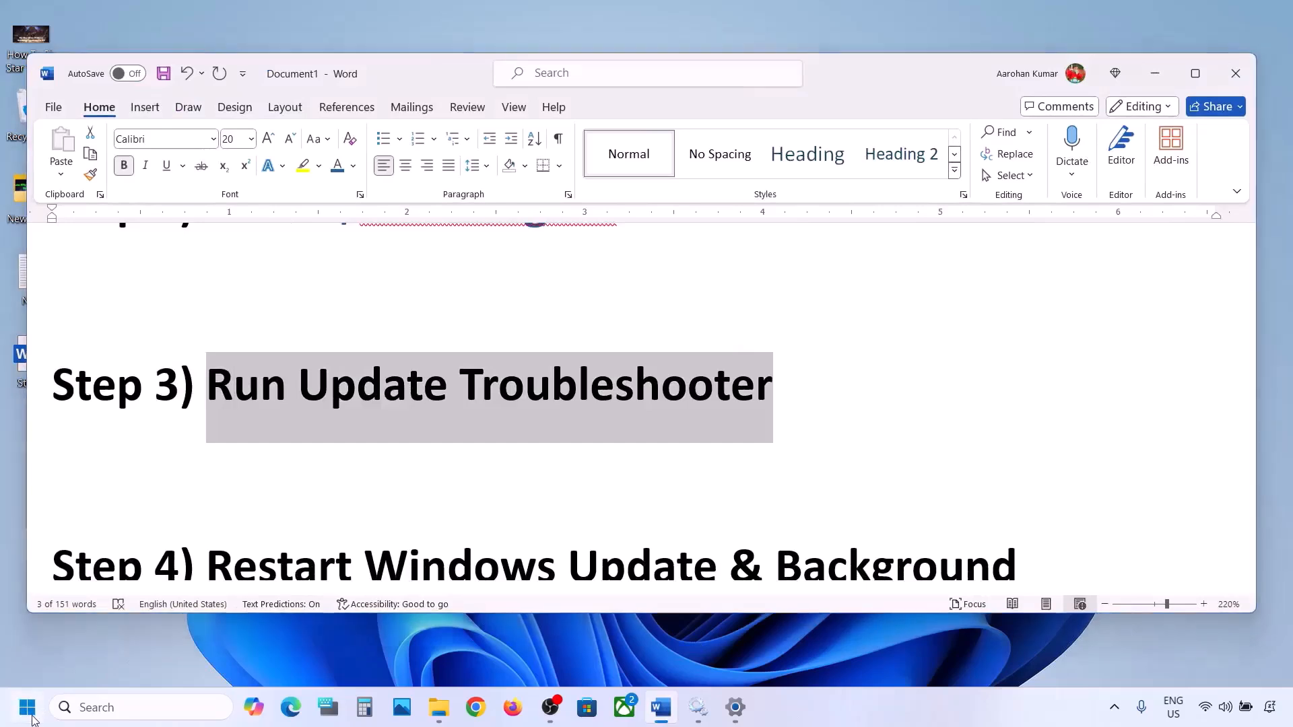
left_click(401, 286)
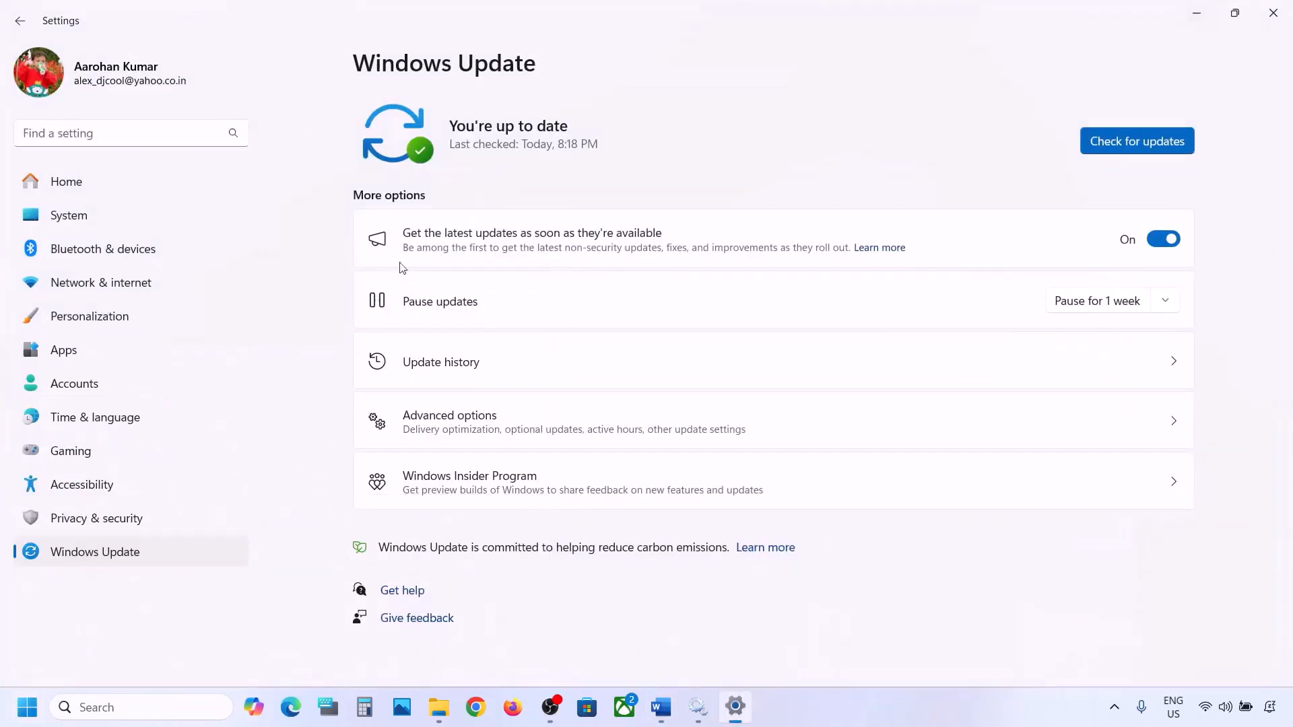
left_click(118, 216)
scroll(486, 326, "down", 5)
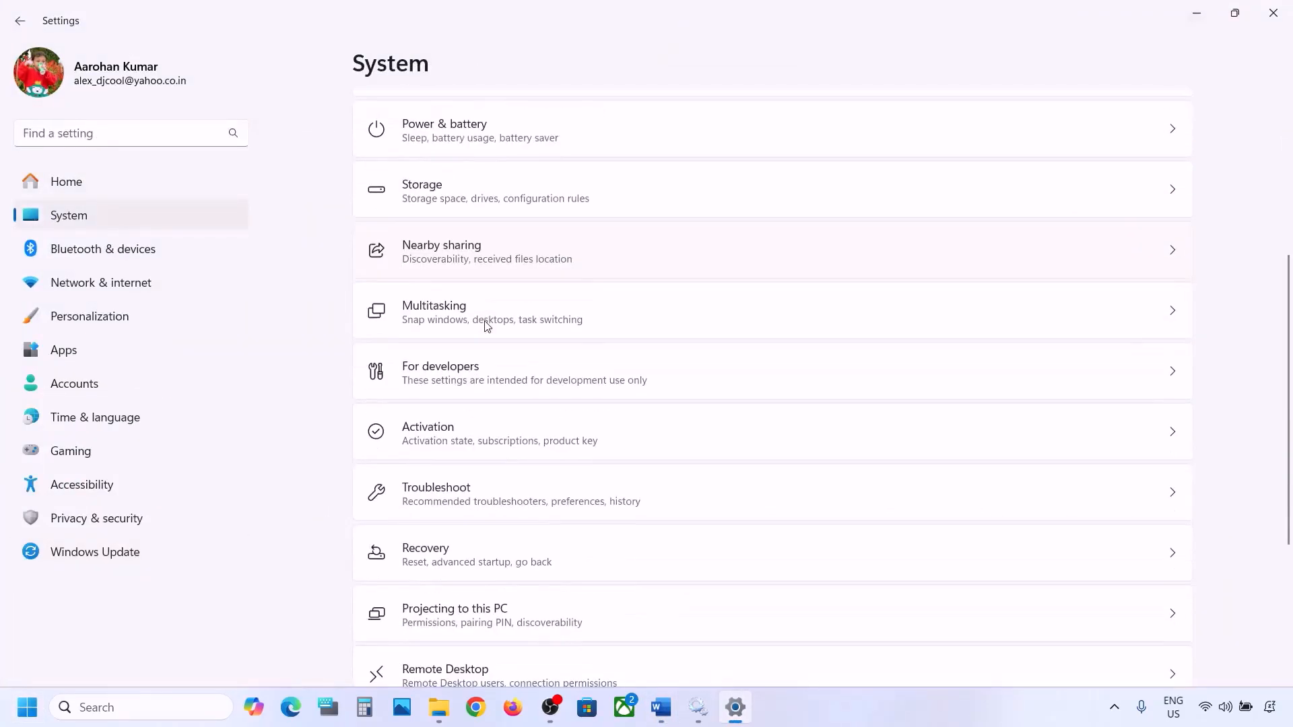
left_click(451, 489)
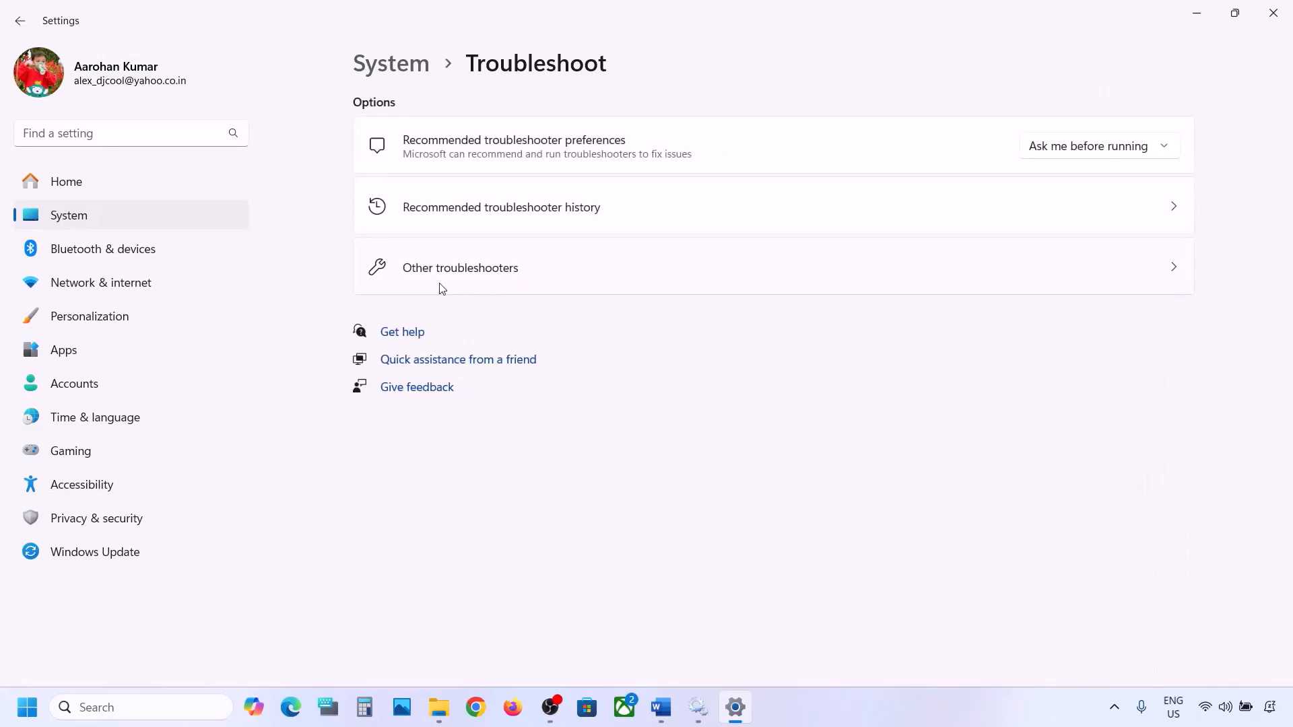
left_click(458, 283)
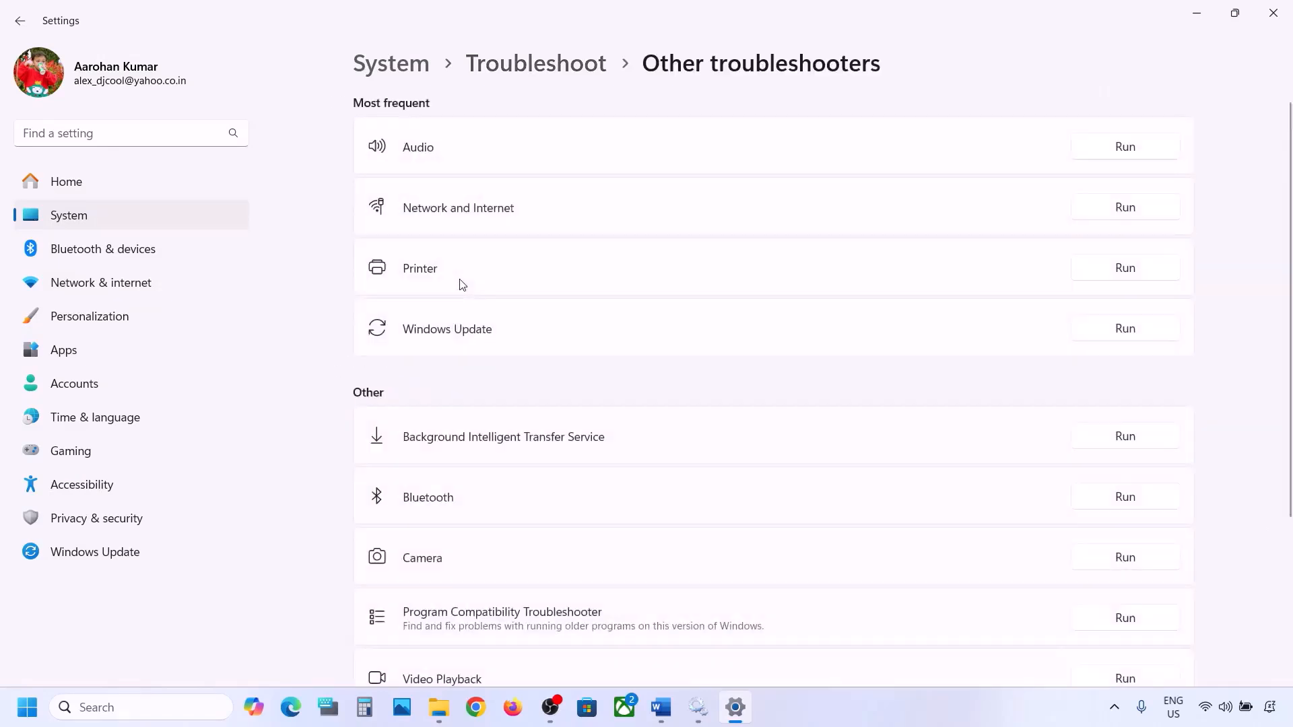
scroll(461, 284, "down", 1)
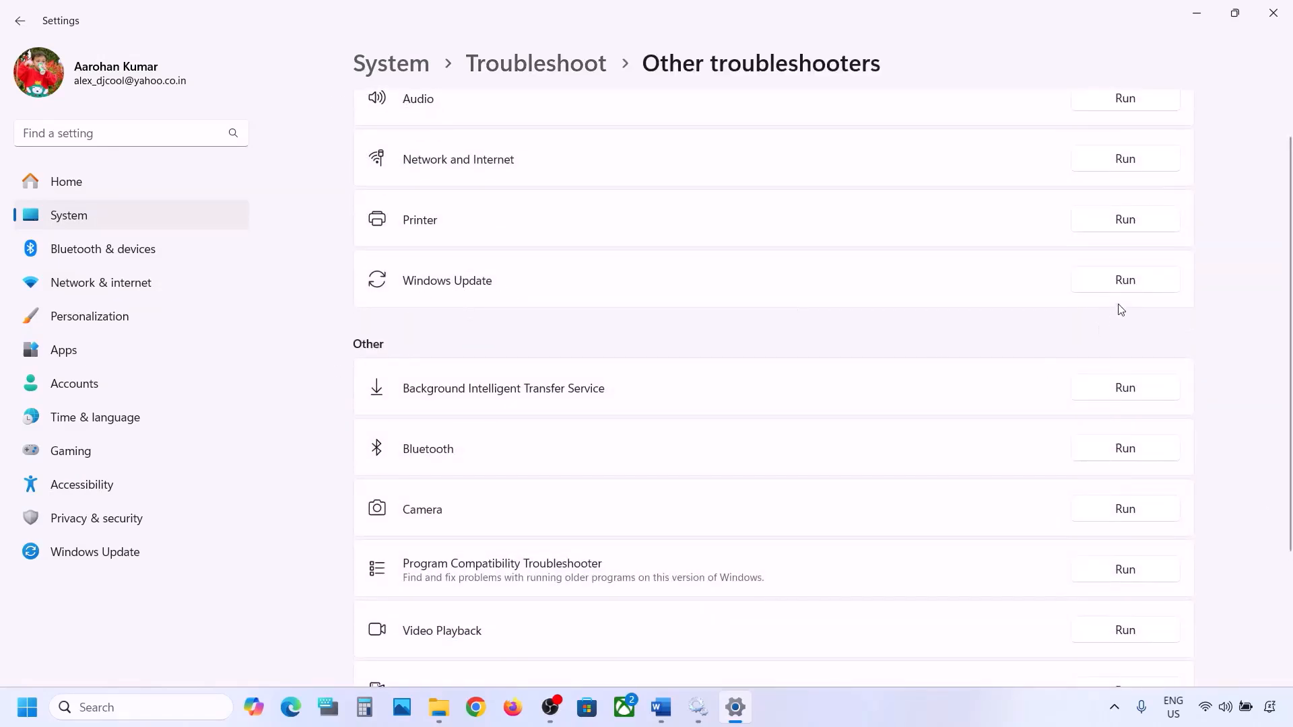
left_click(1125, 288)
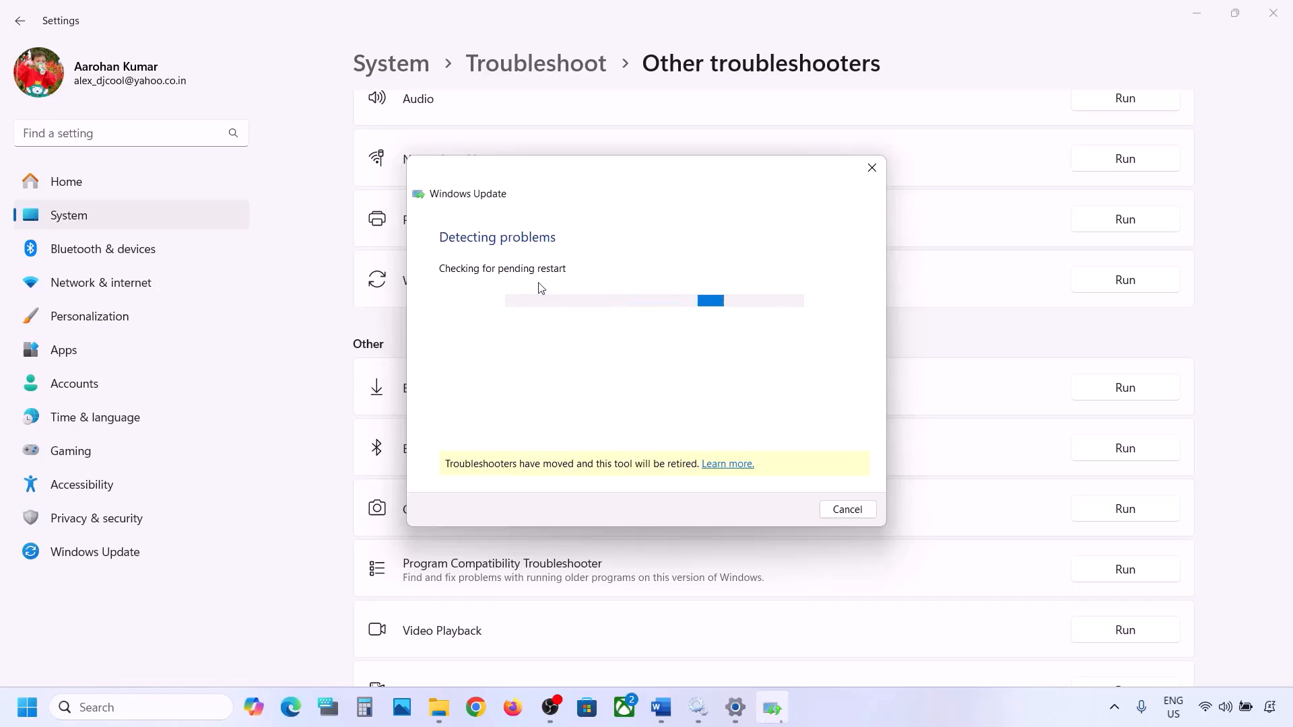
Return to the Word document and highlight the Step 4 text about restarting Windows Update and Background intelligent transfer service
left_click(660, 708)
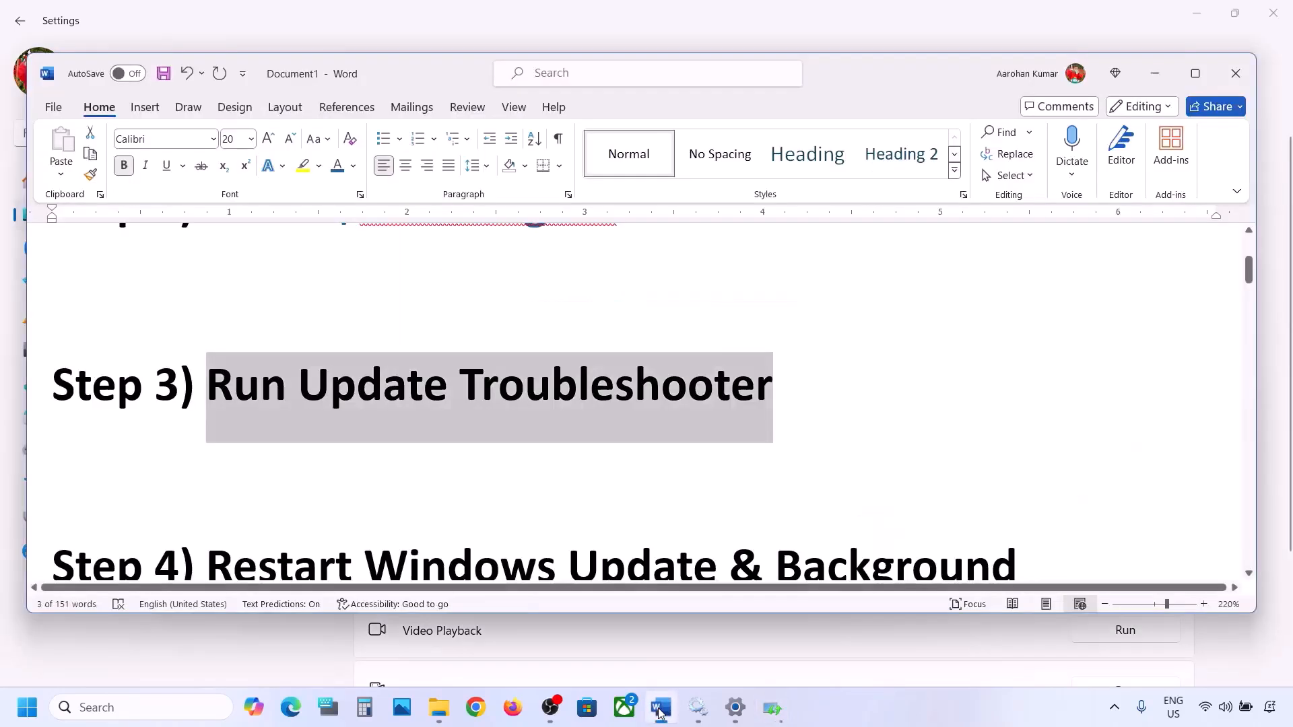
scroll(463, 435, "down", 3)
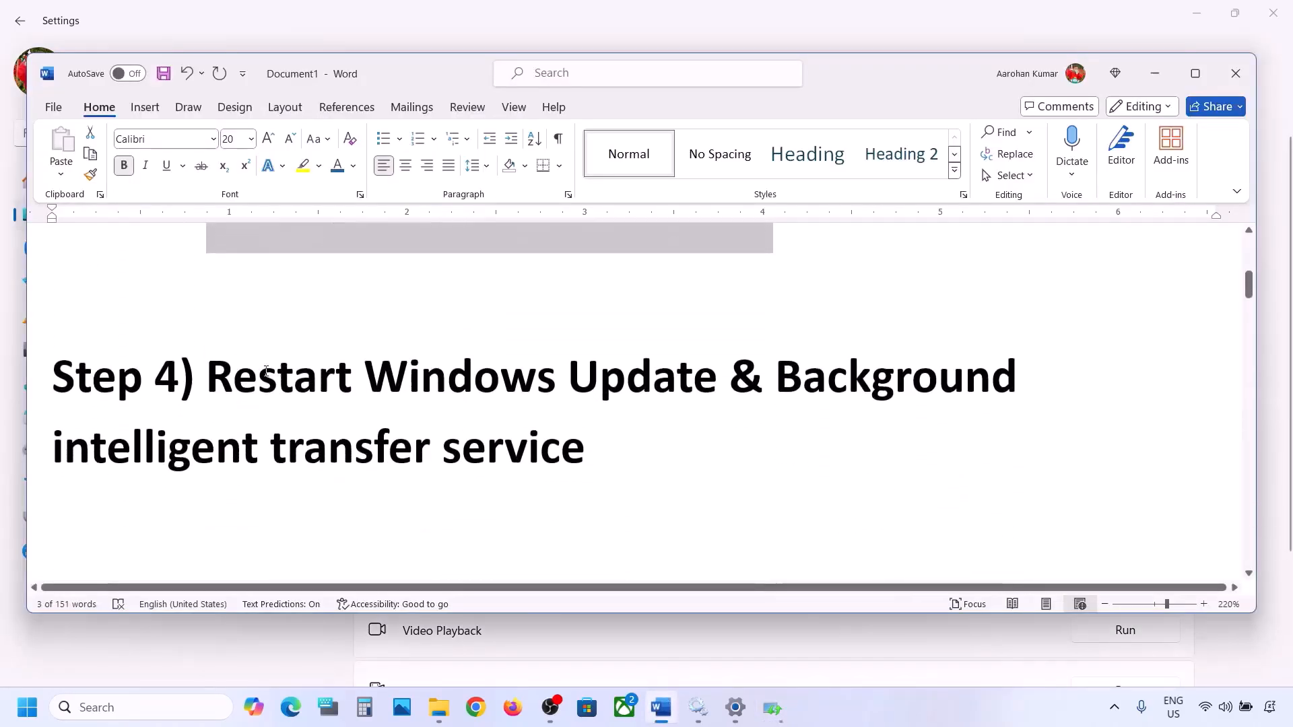
left_click_drag(213, 377, 554, 439)
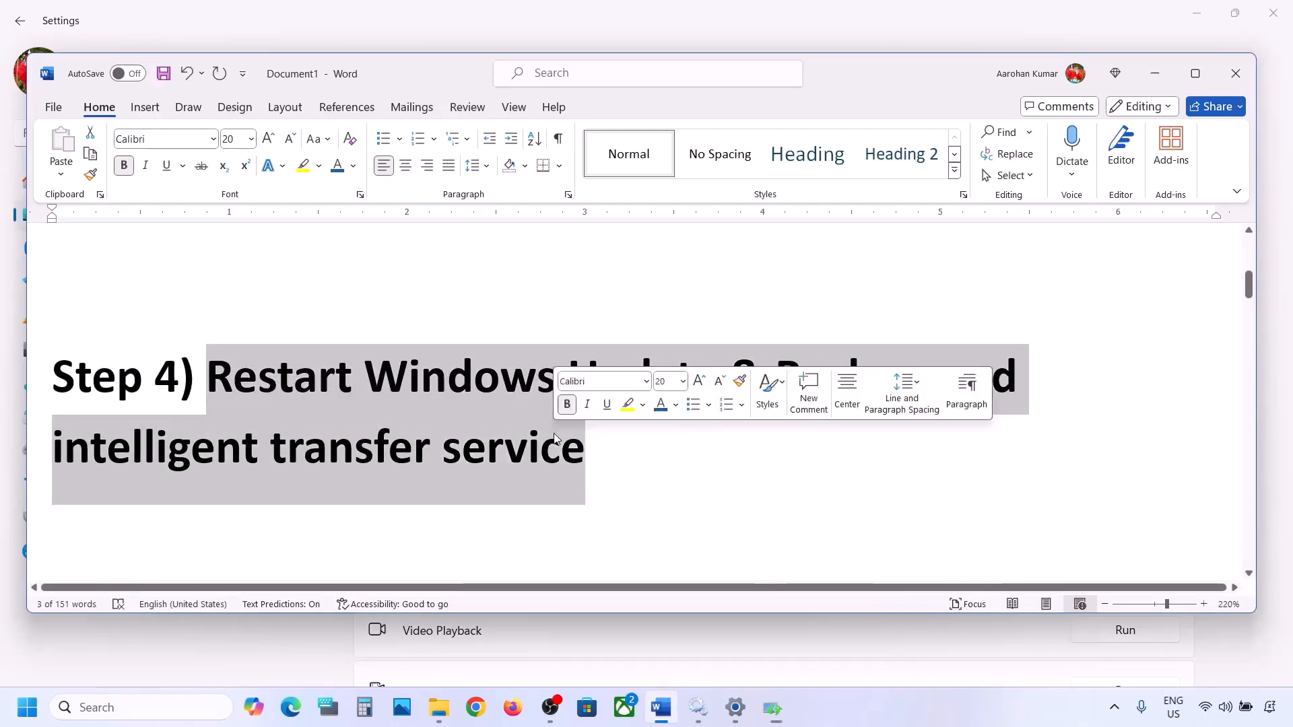
Search Windows for "services" and open the Services console
left_click(113, 708)
type("services")
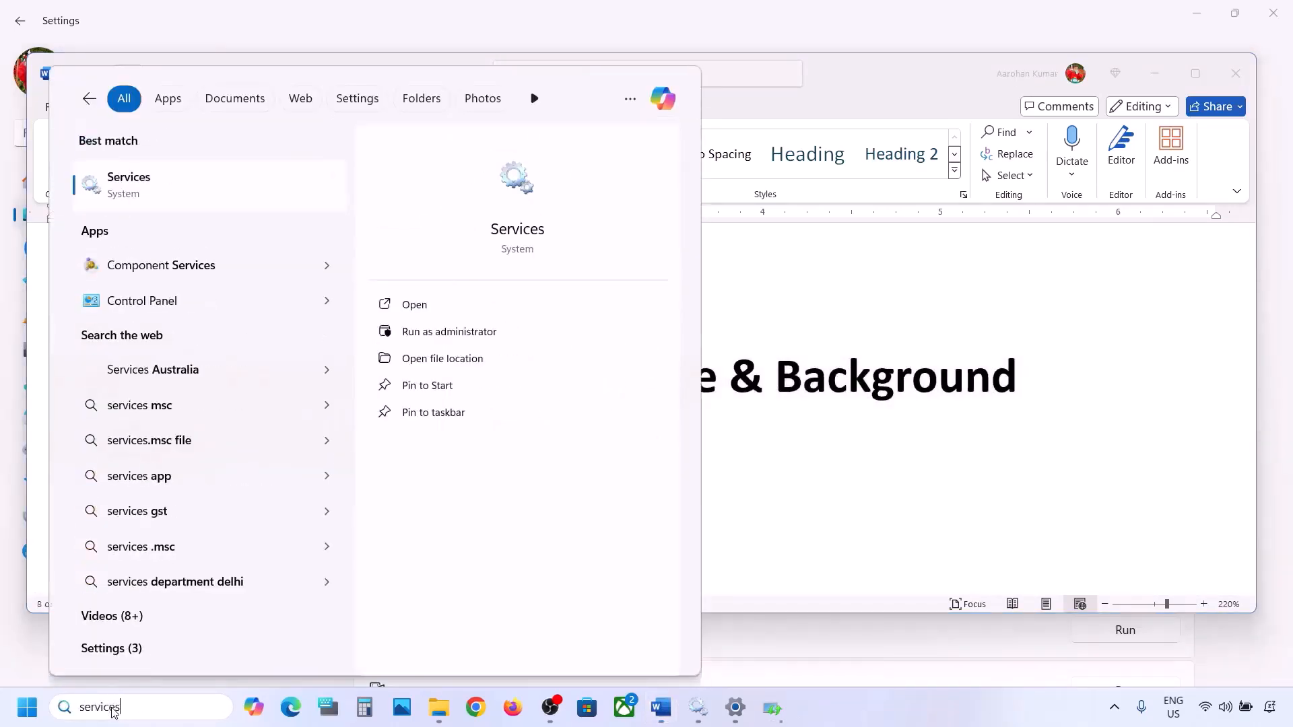
key("Return")
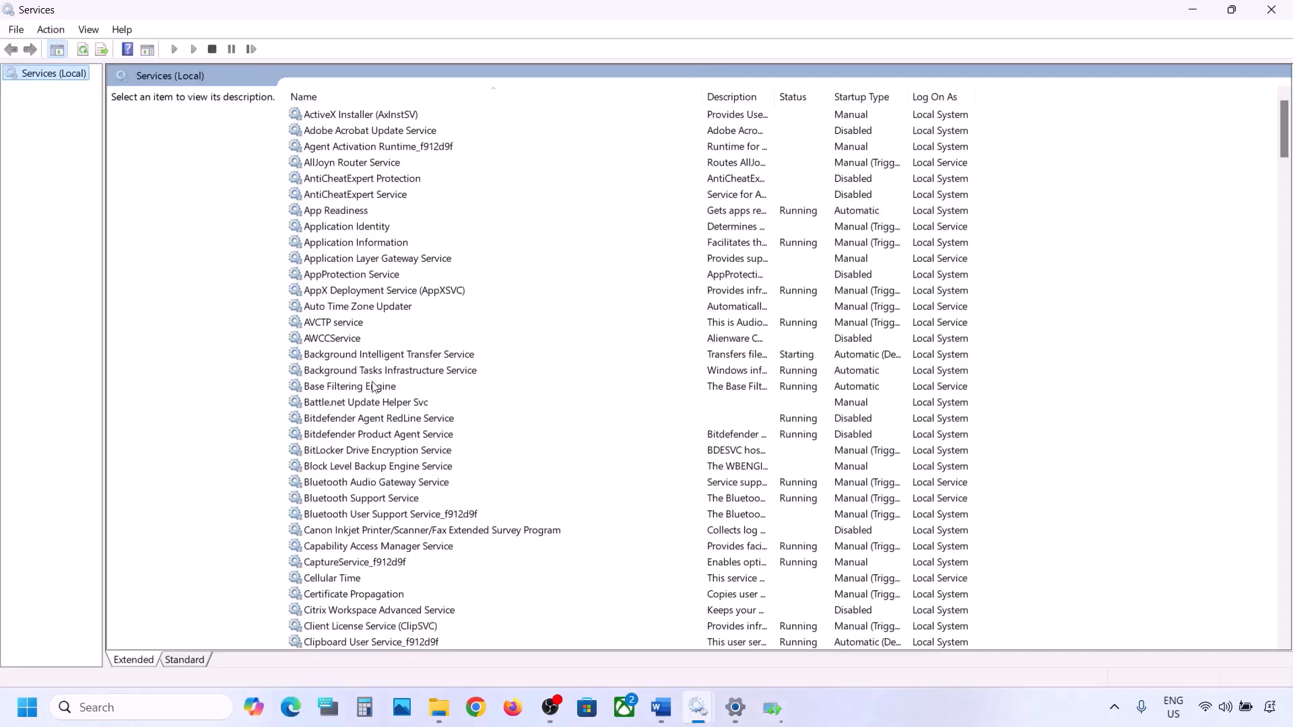
Set the Windows Update service's startup type to Automatic, apply it and restart the service
left_click(374, 387)
key("w")
scroll(425, 523, "down", 8)
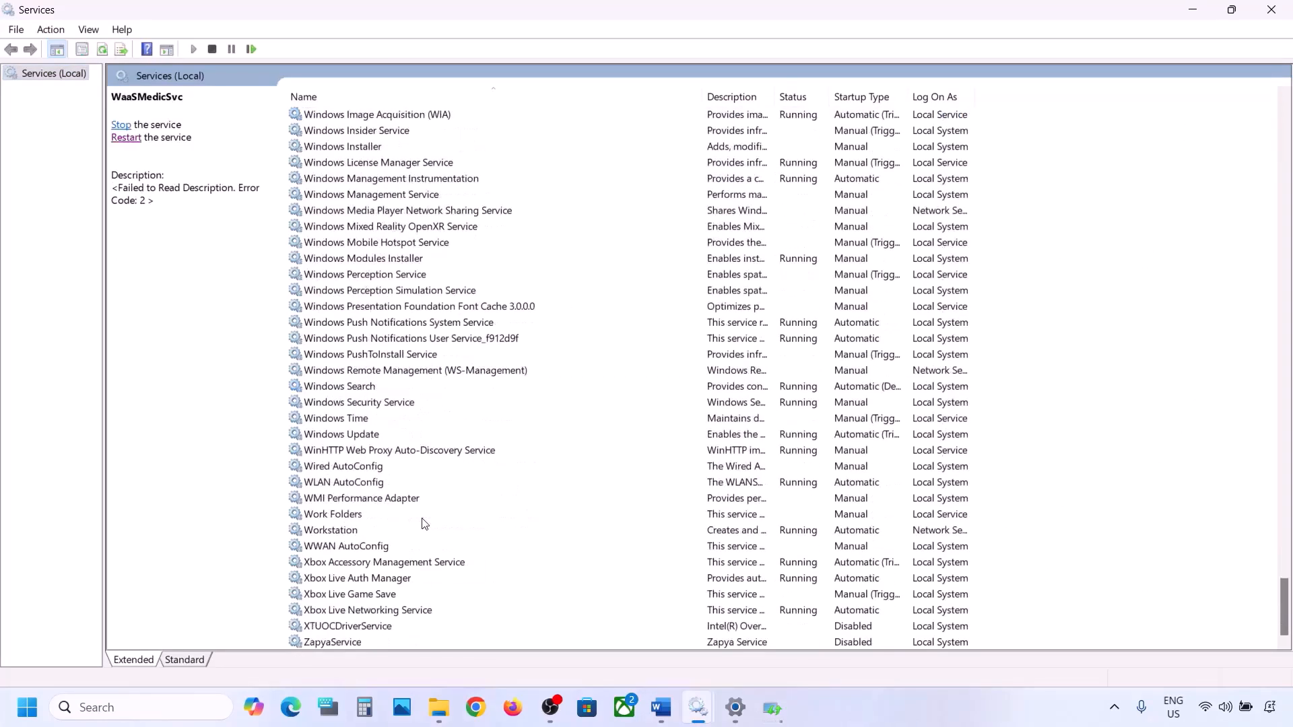
left_click(348, 436)
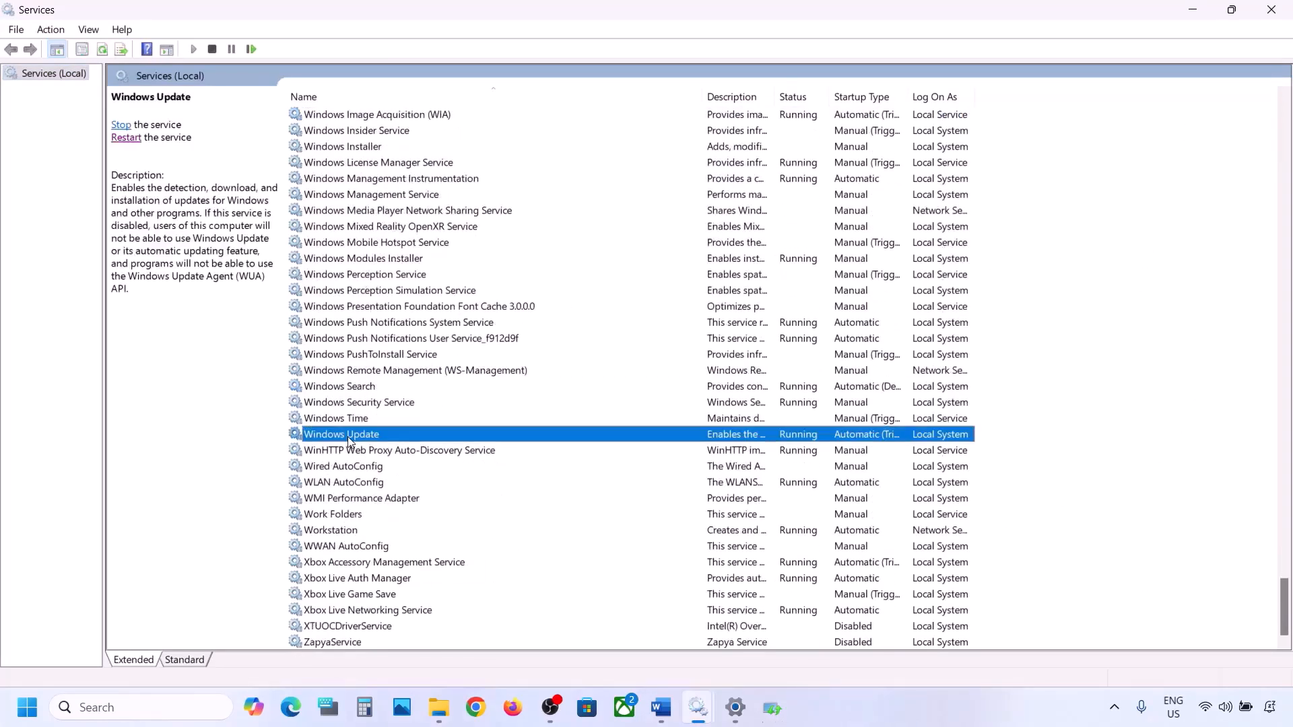
double_click(423, 436)
left_click(640, 334)
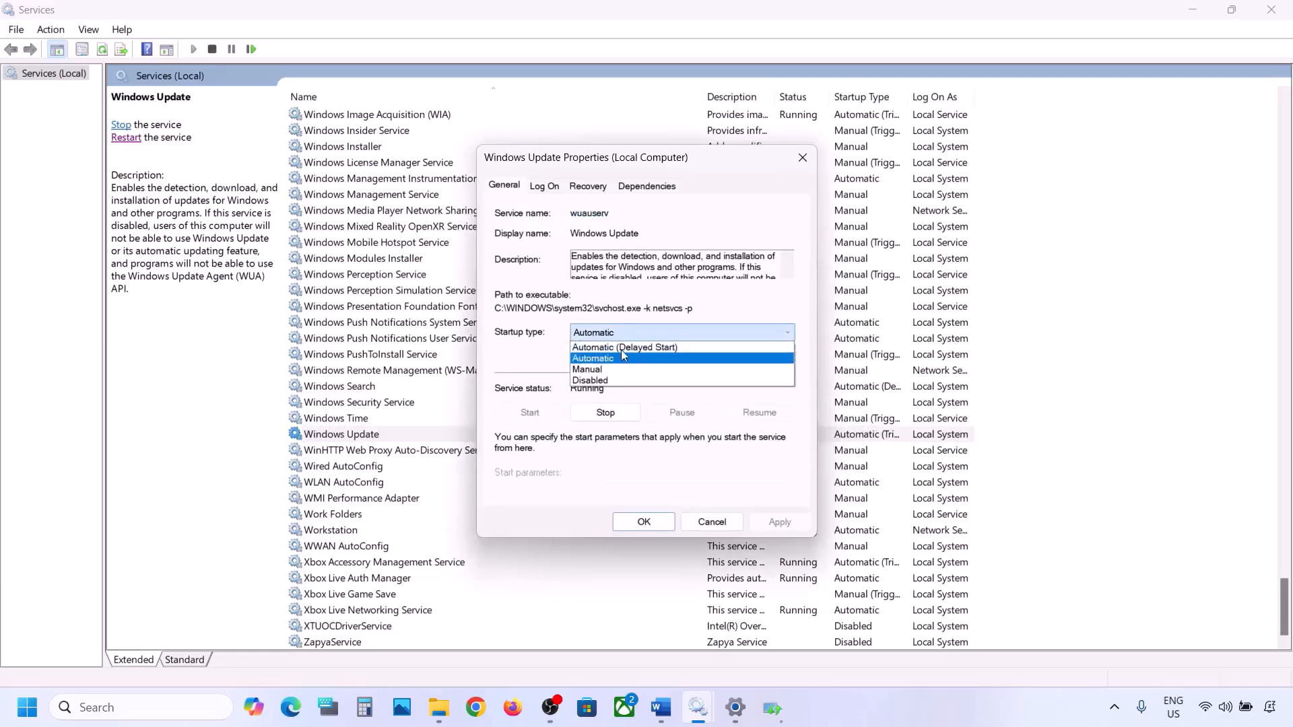
left_click(618, 362)
left_click(758, 518)
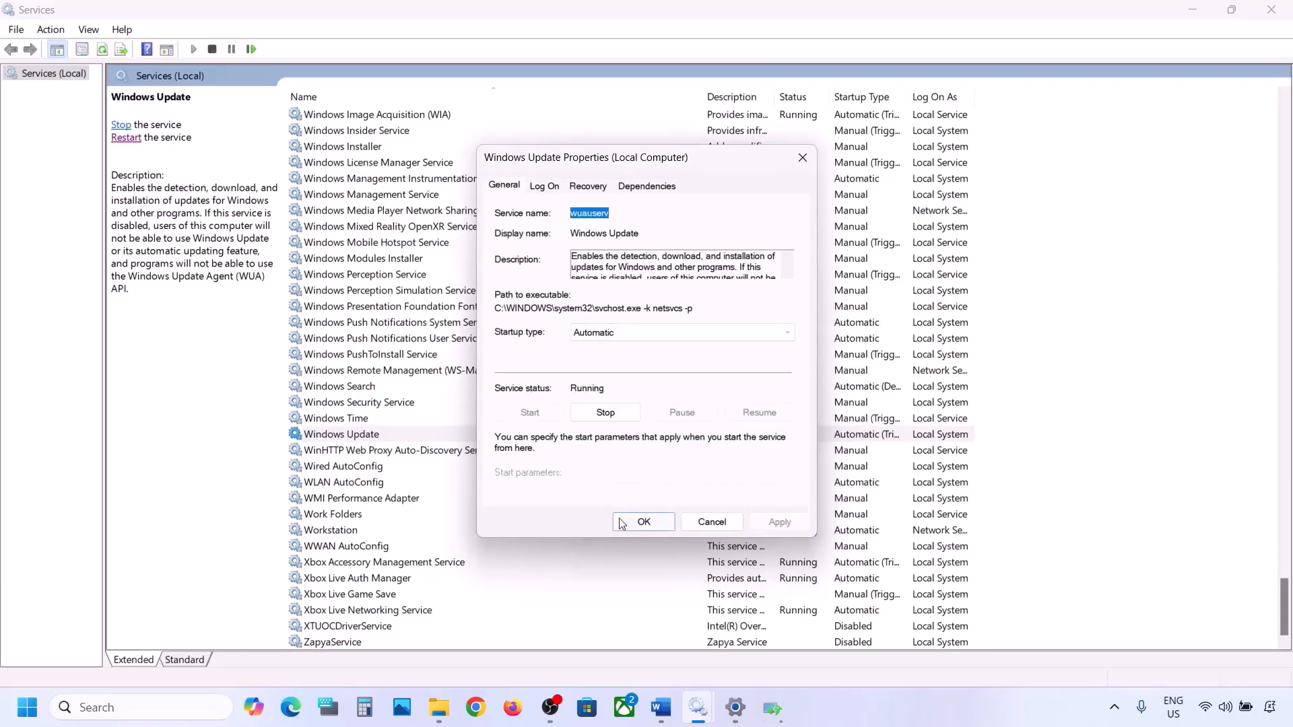
left_click(643, 522)
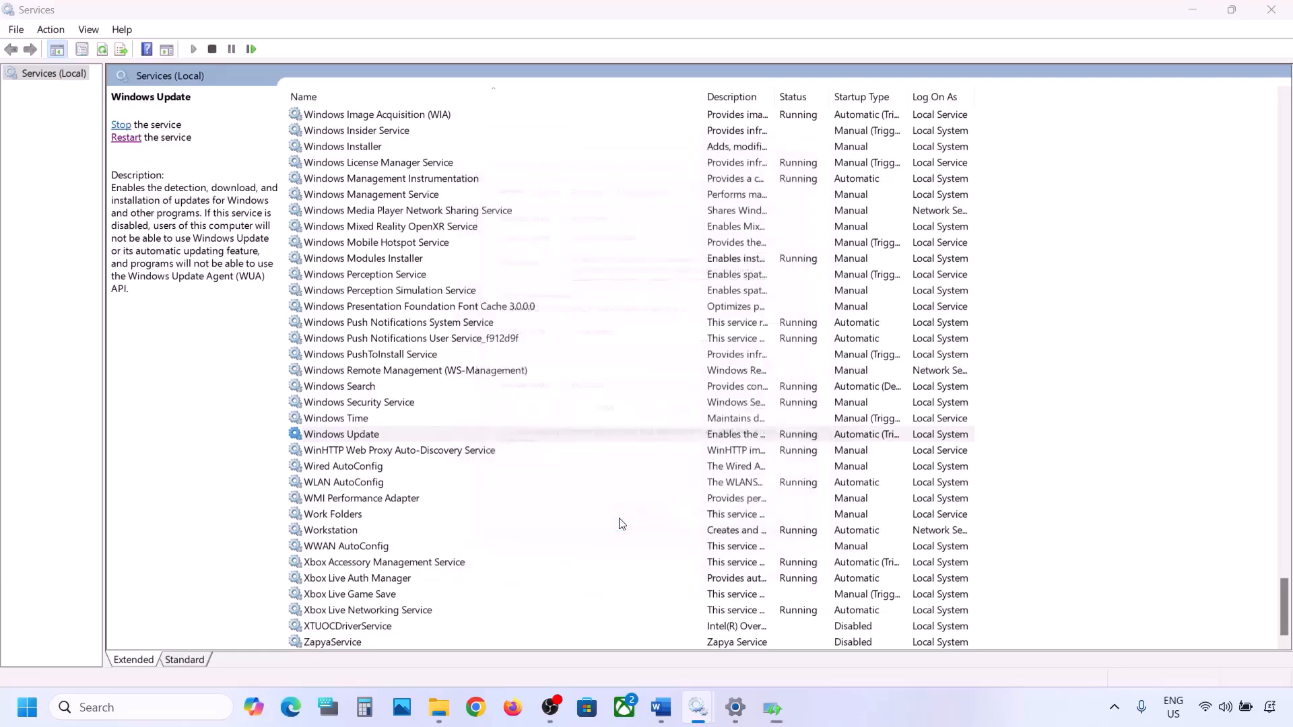
right_click(350, 438)
left_click(406, 519)
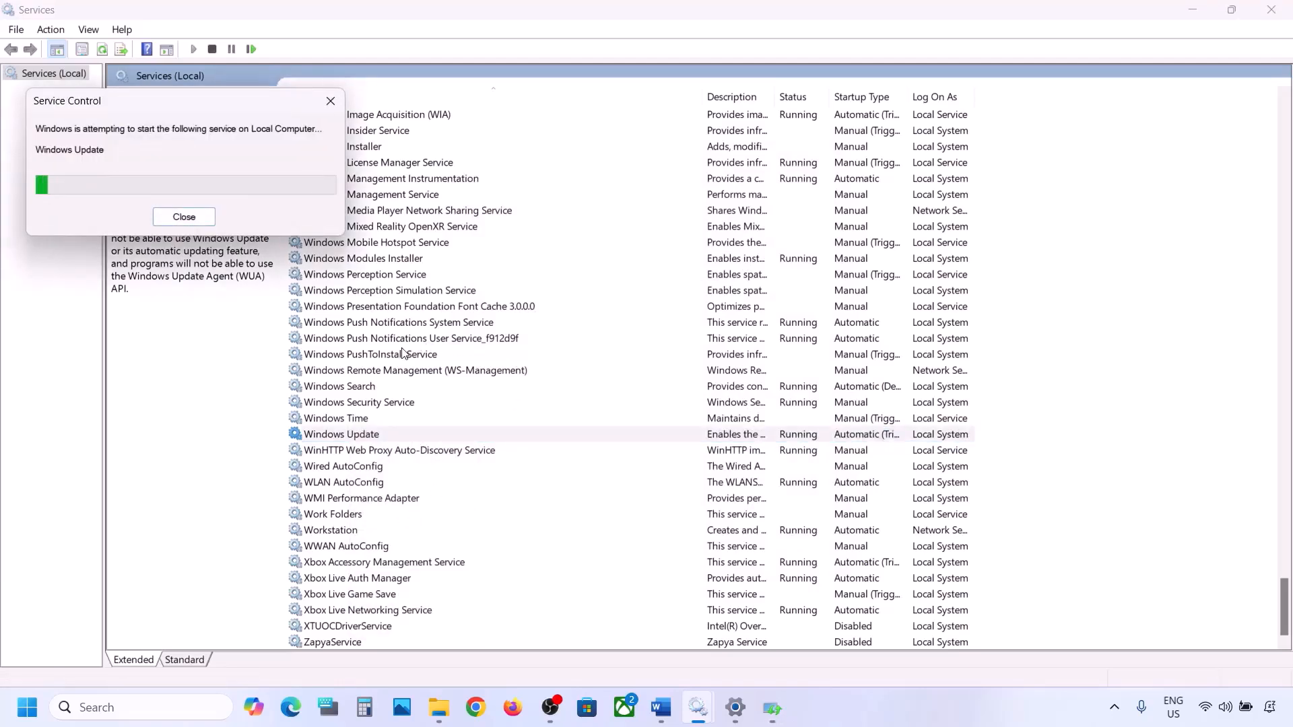
Set the Background Intelligent Transfer Service's startup type to Automatic, apply it and restart the service
left_click(382, 341)
key("b")
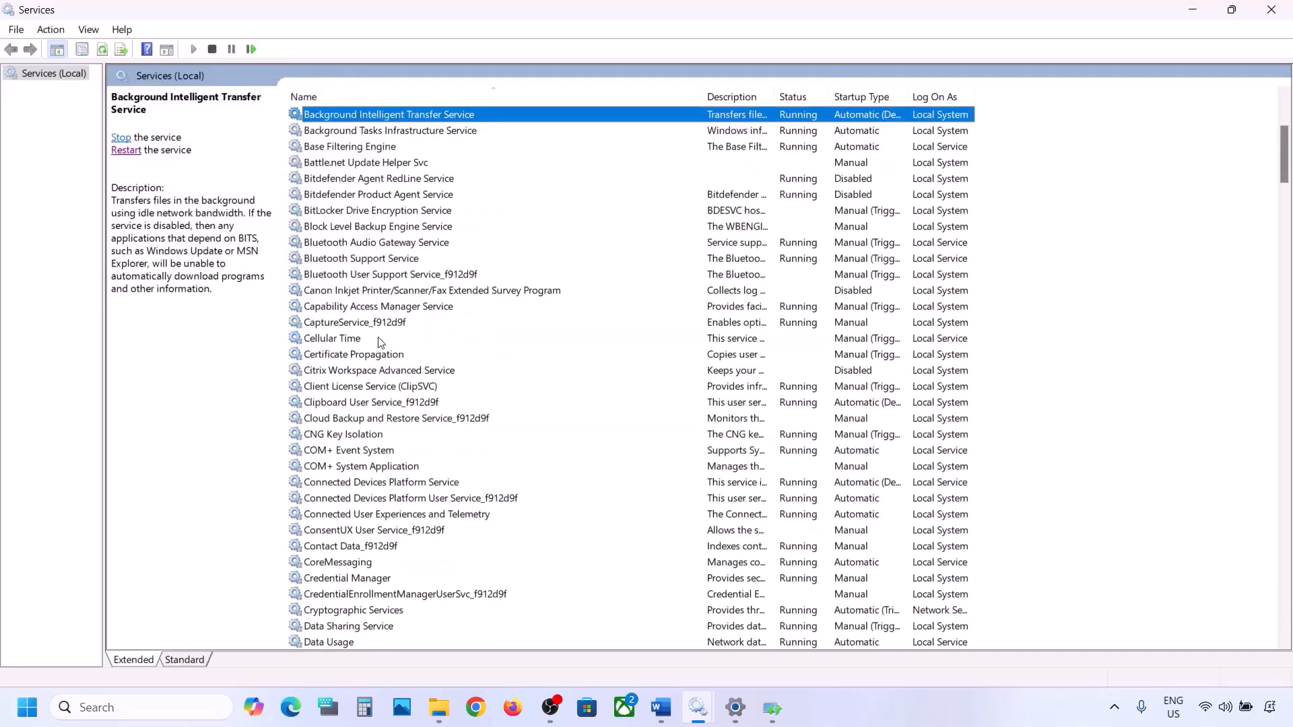
scroll(389, 272, "up", 3)
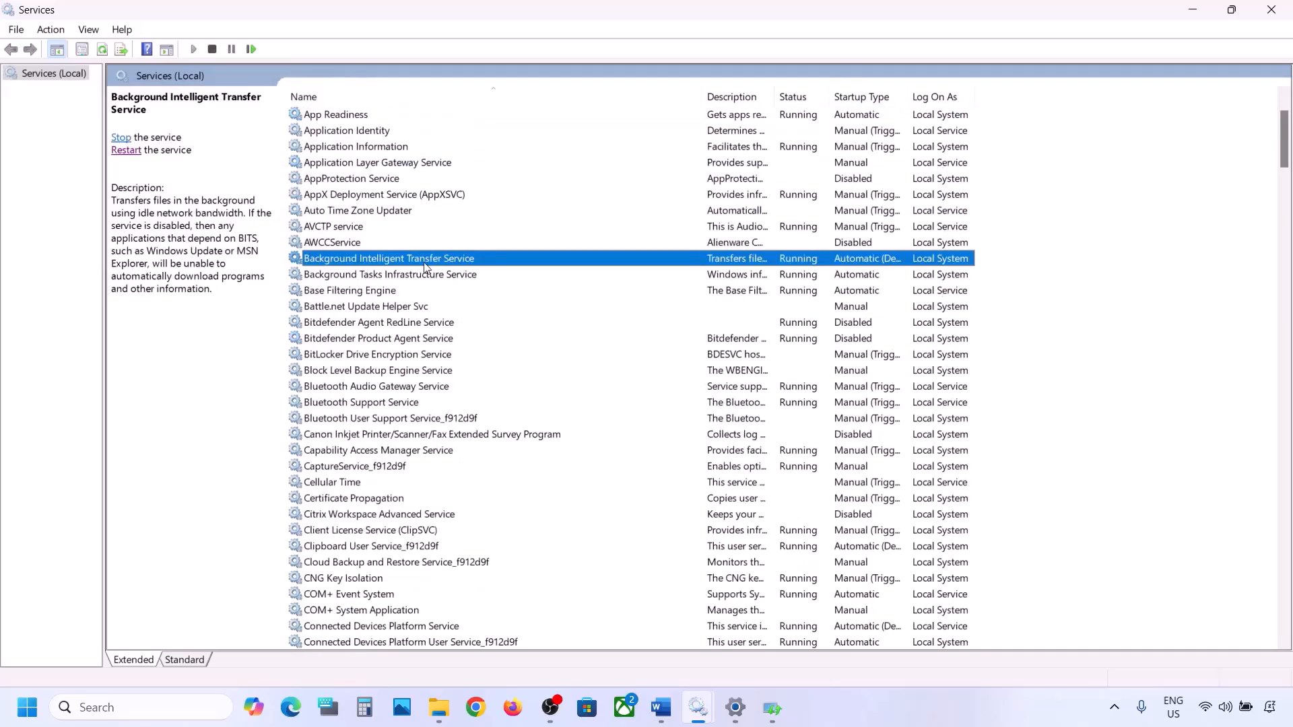
double_click(424, 267)
left_click(592, 332)
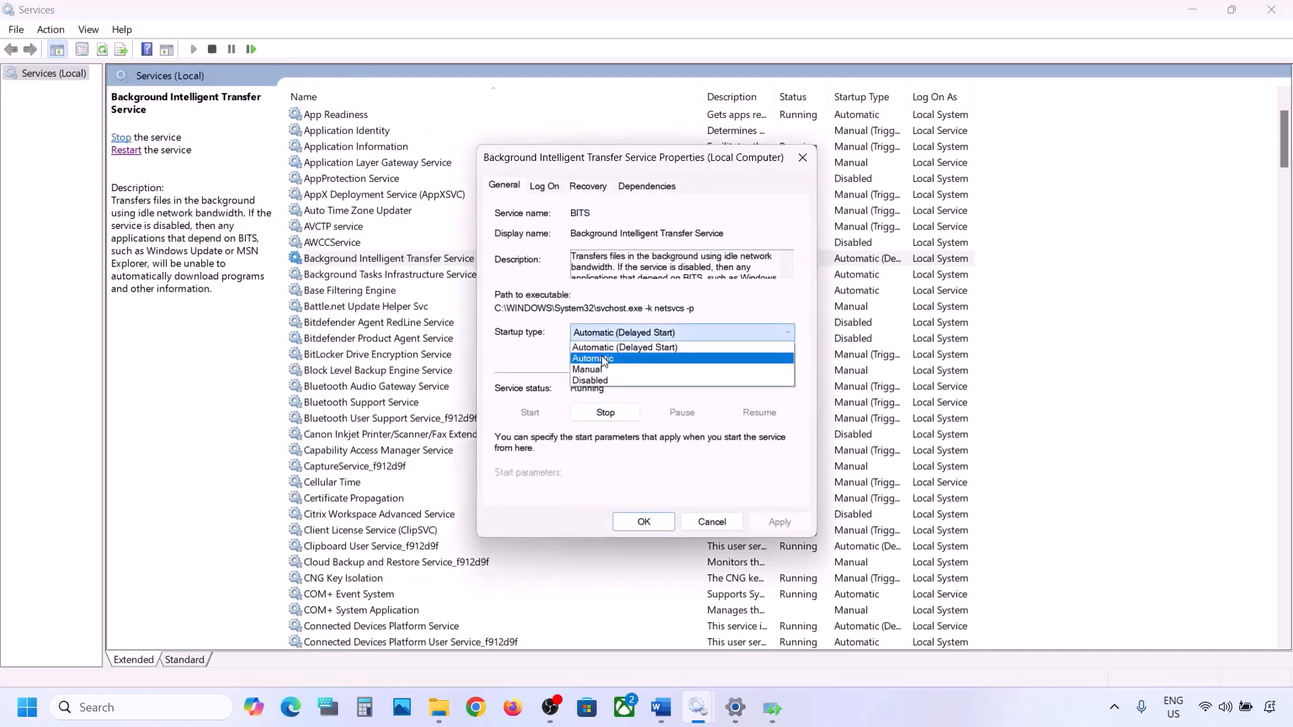
left_click(603, 359)
left_click(774, 523)
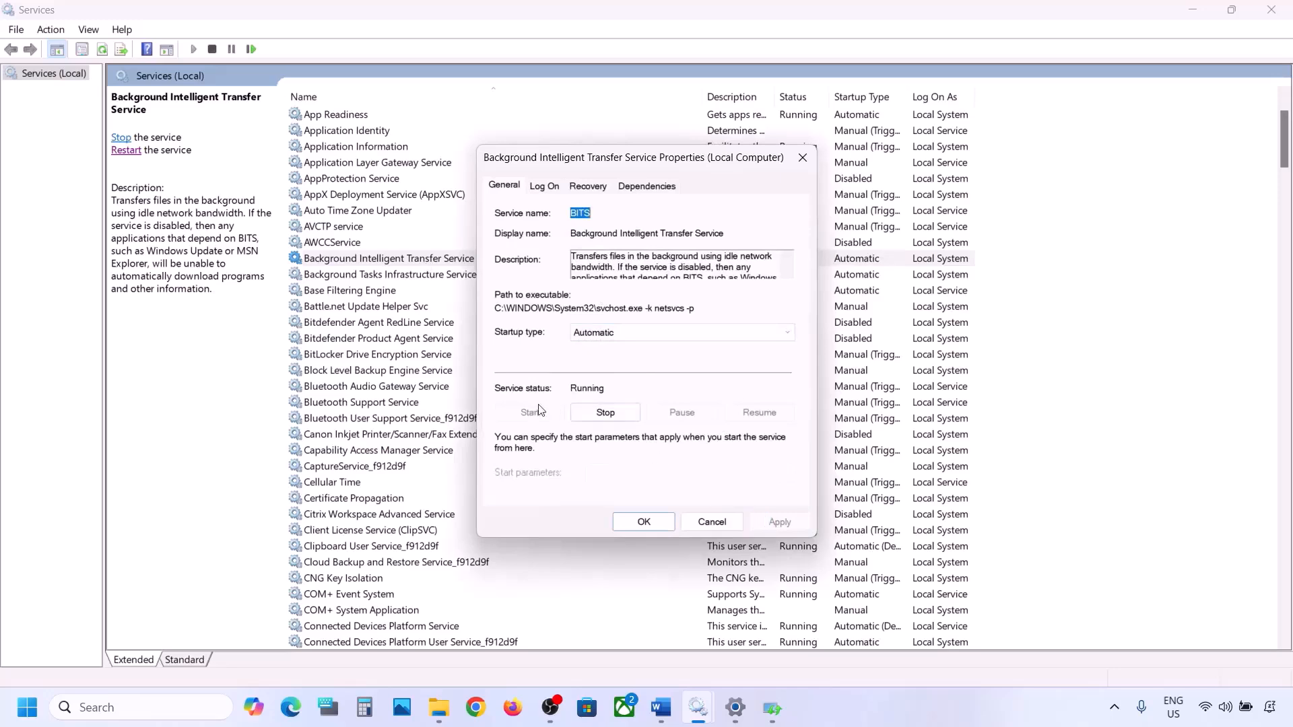
left_click(646, 520)
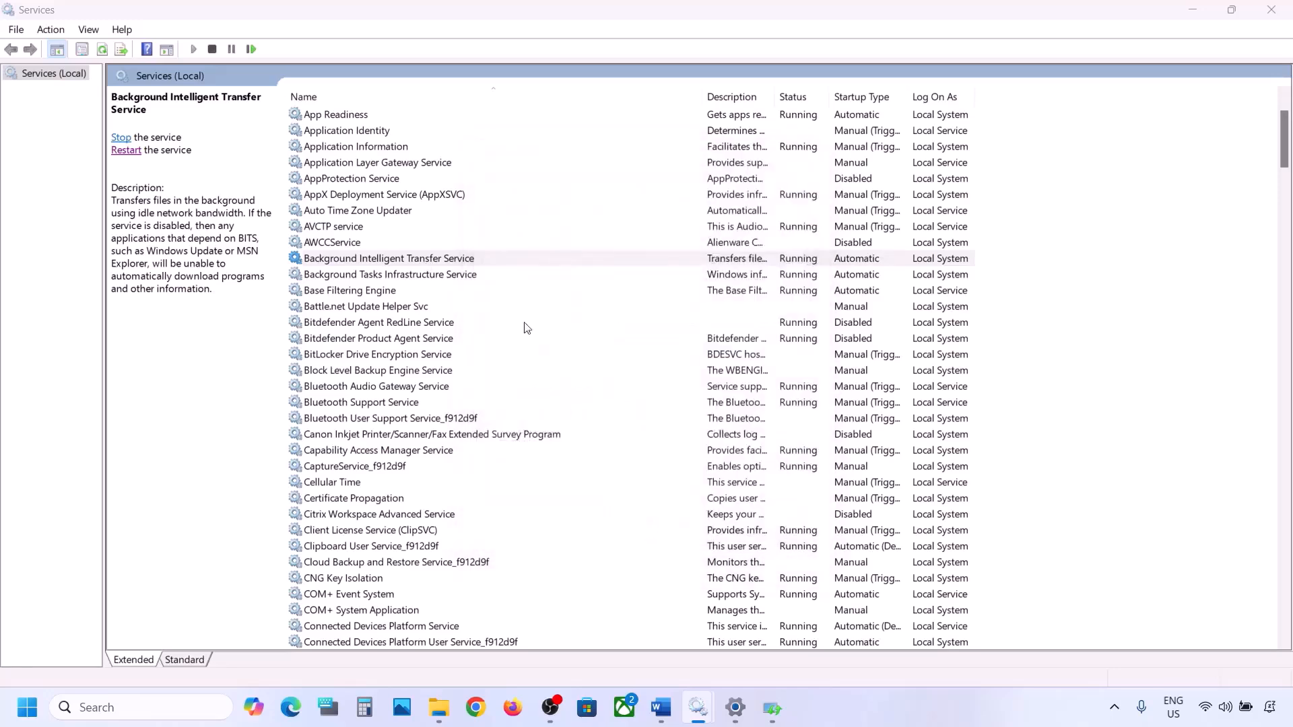
right_click(397, 264)
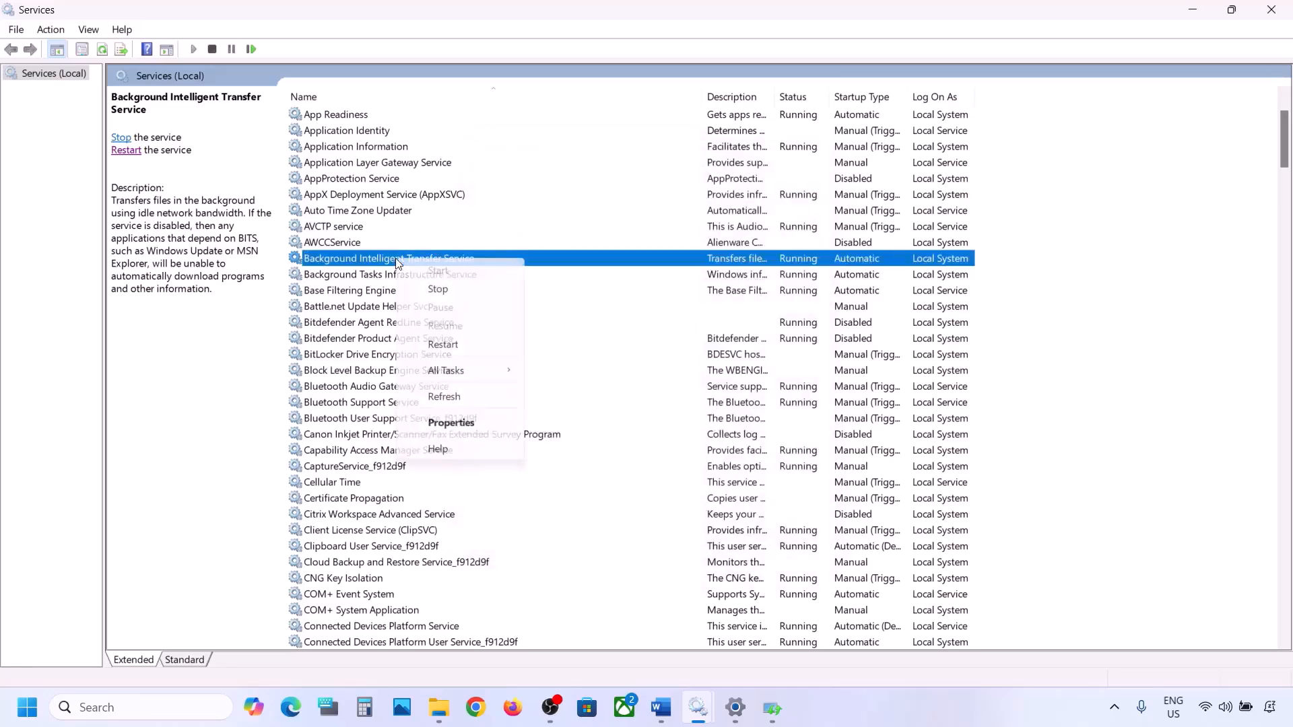
left_click(444, 345)
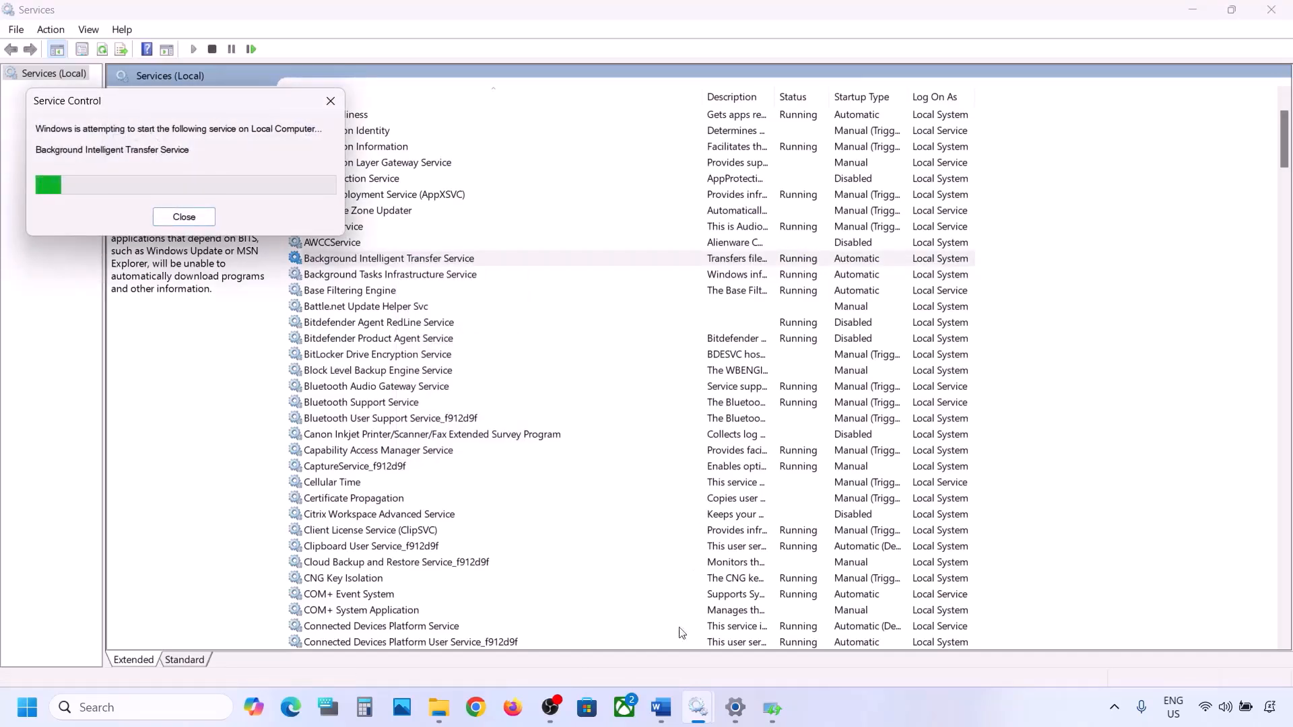
Switch to the Word document and copy the Microsoft Windows 11 download link listed under Step 5
mouse_move(664, 711)
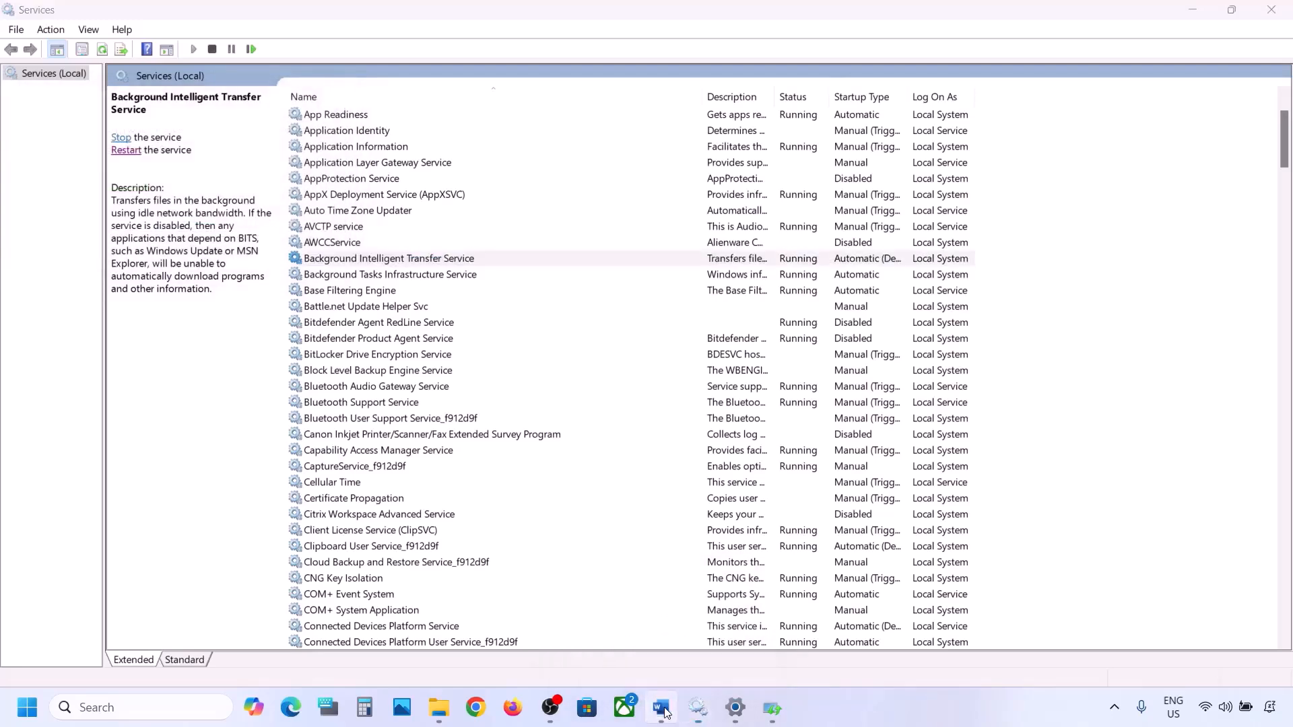
left_click(661, 707)
scroll(621, 485, "down", 5)
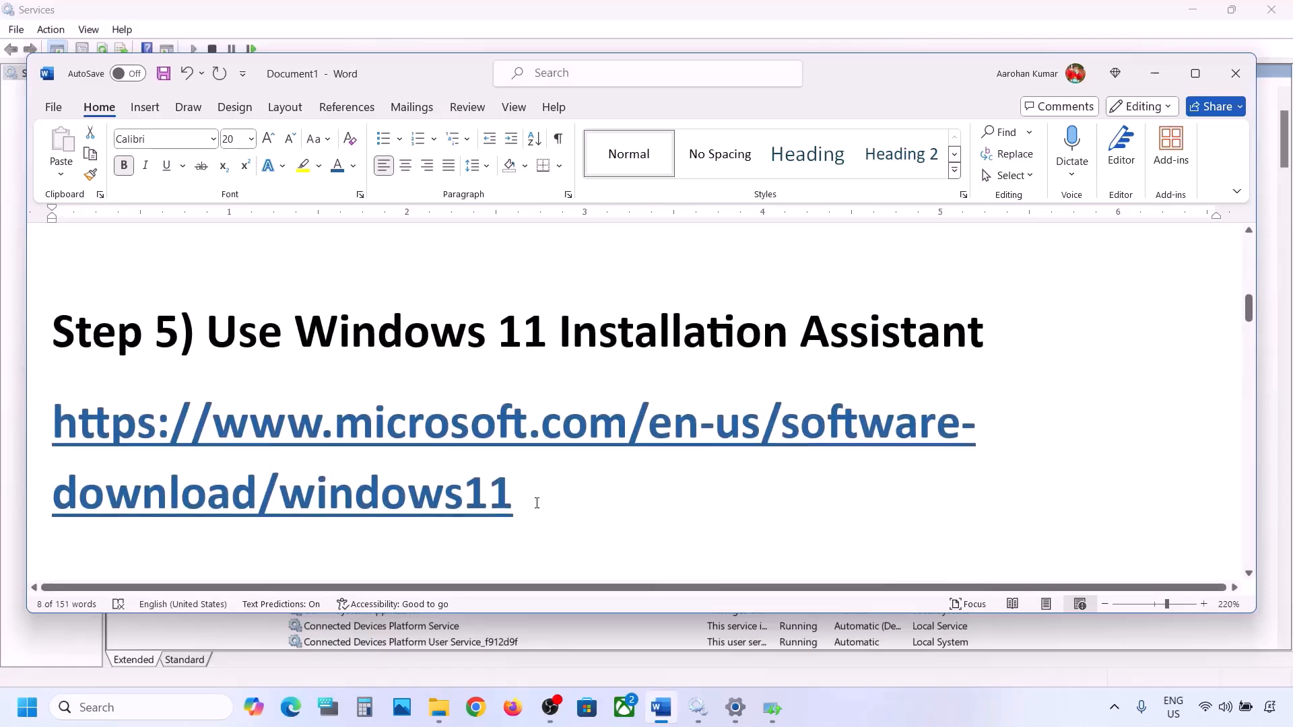
left_click_drag(537, 503, 54, 430)
right_click(54, 430)
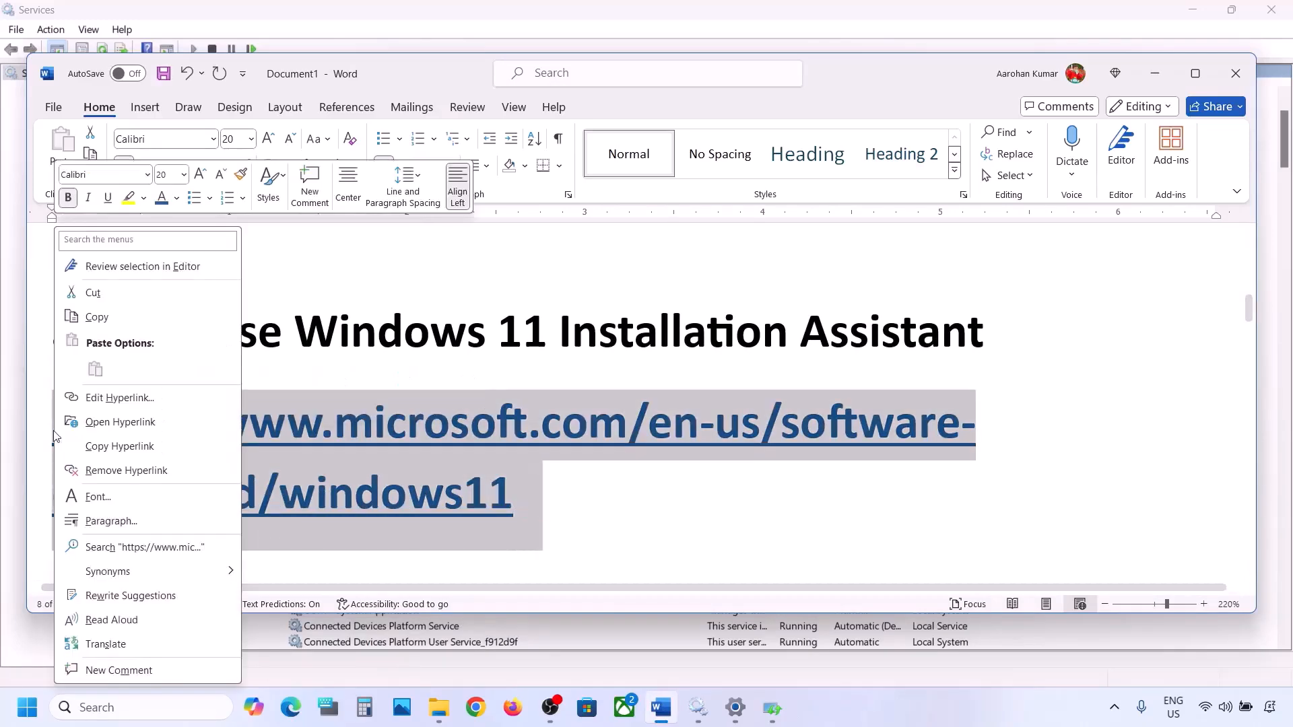
left_click(127, 313)
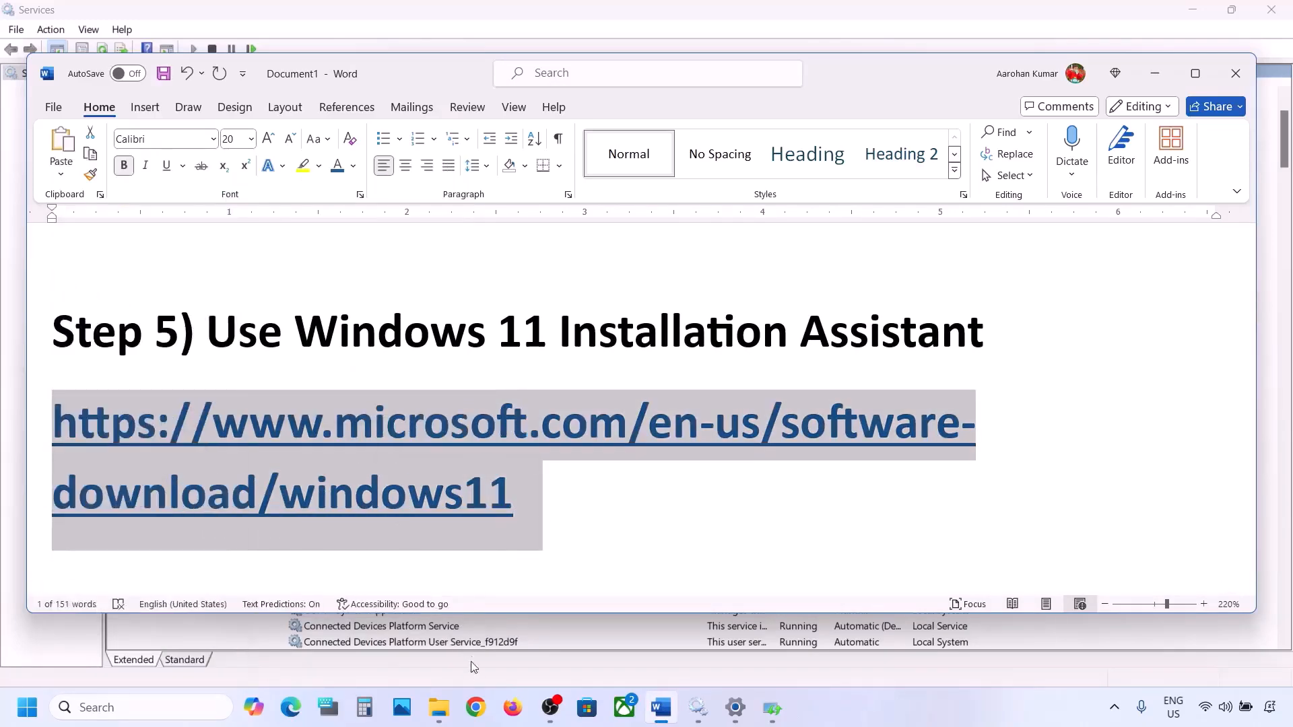
left_click(476, 707)
key("ctrl+v")
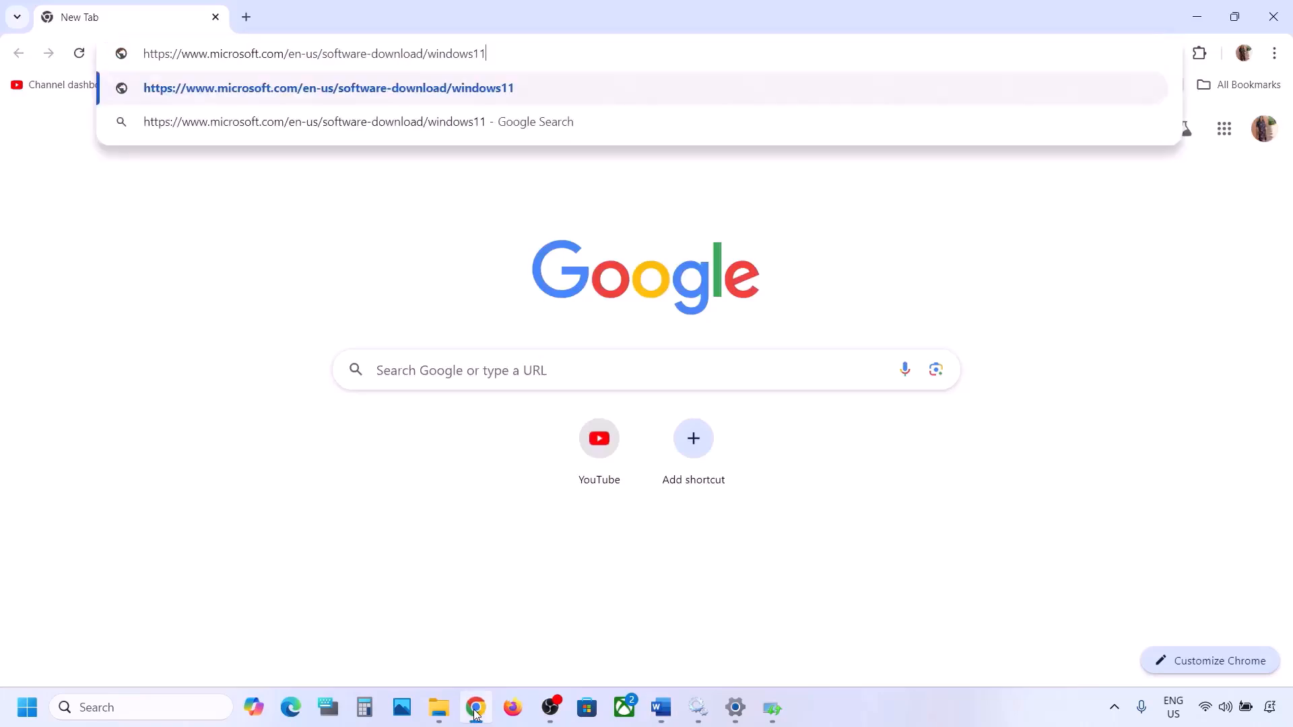
key("Return")
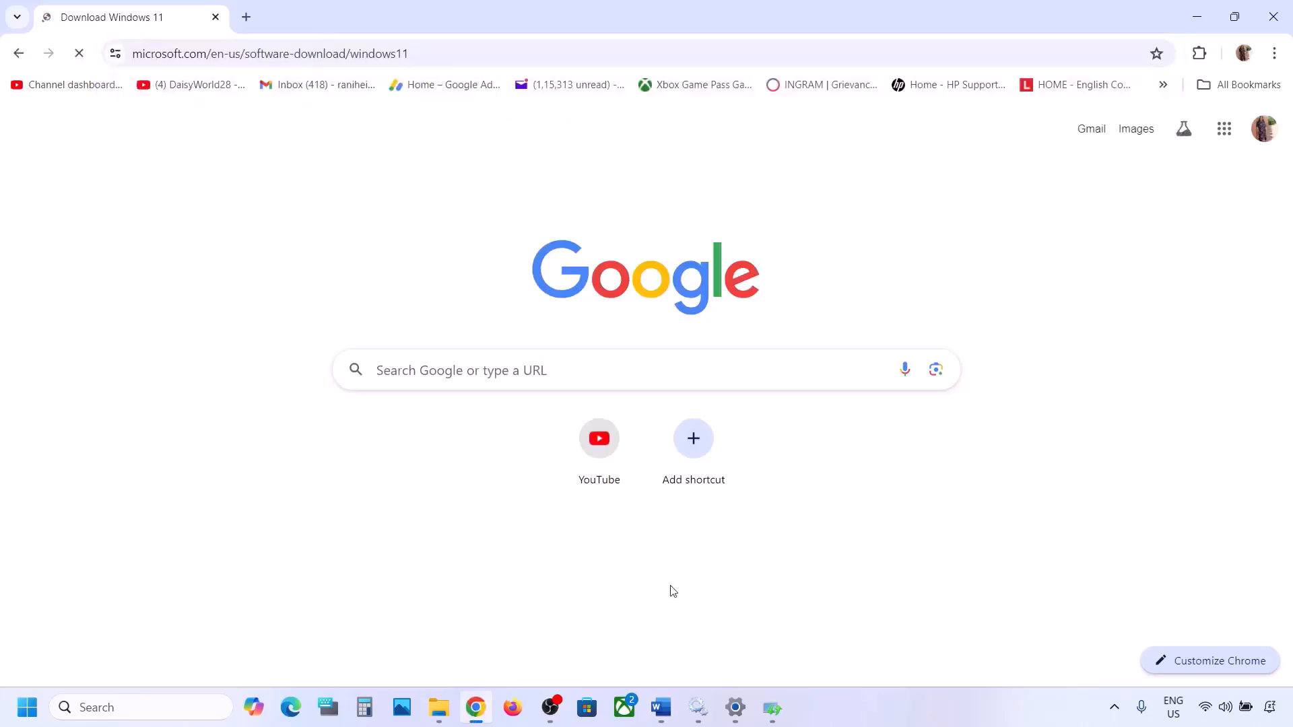
Download the Windows 11 Installation Assistant from the Microsoft page and dismiss the assistant's window
scroll(548, 453, "down", 1)
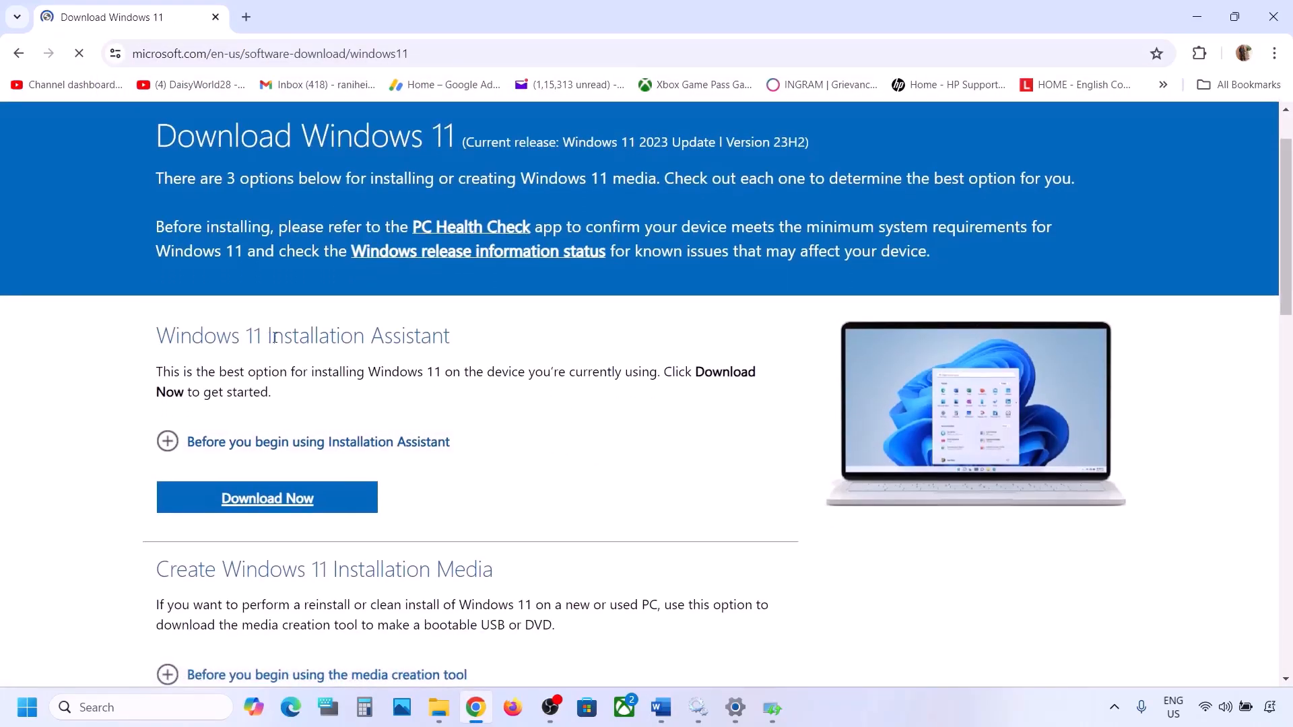
left_click(276, 497)
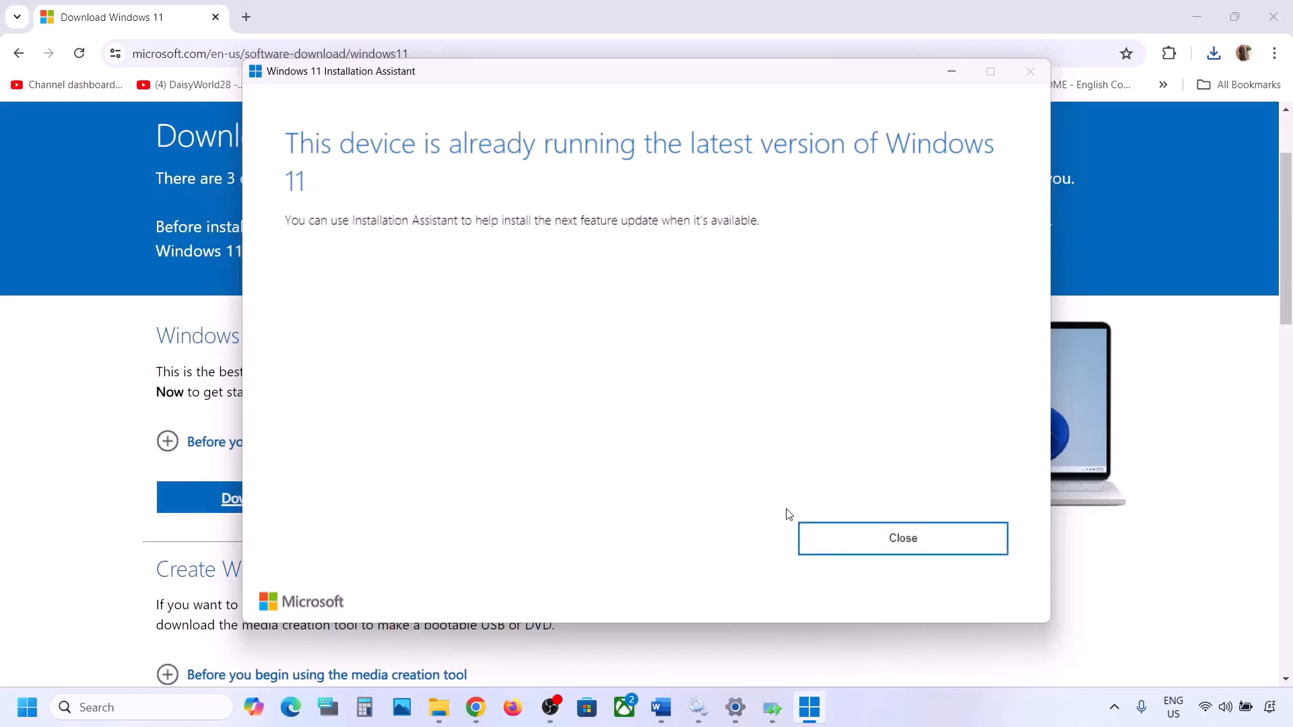
left_click(959, 77)
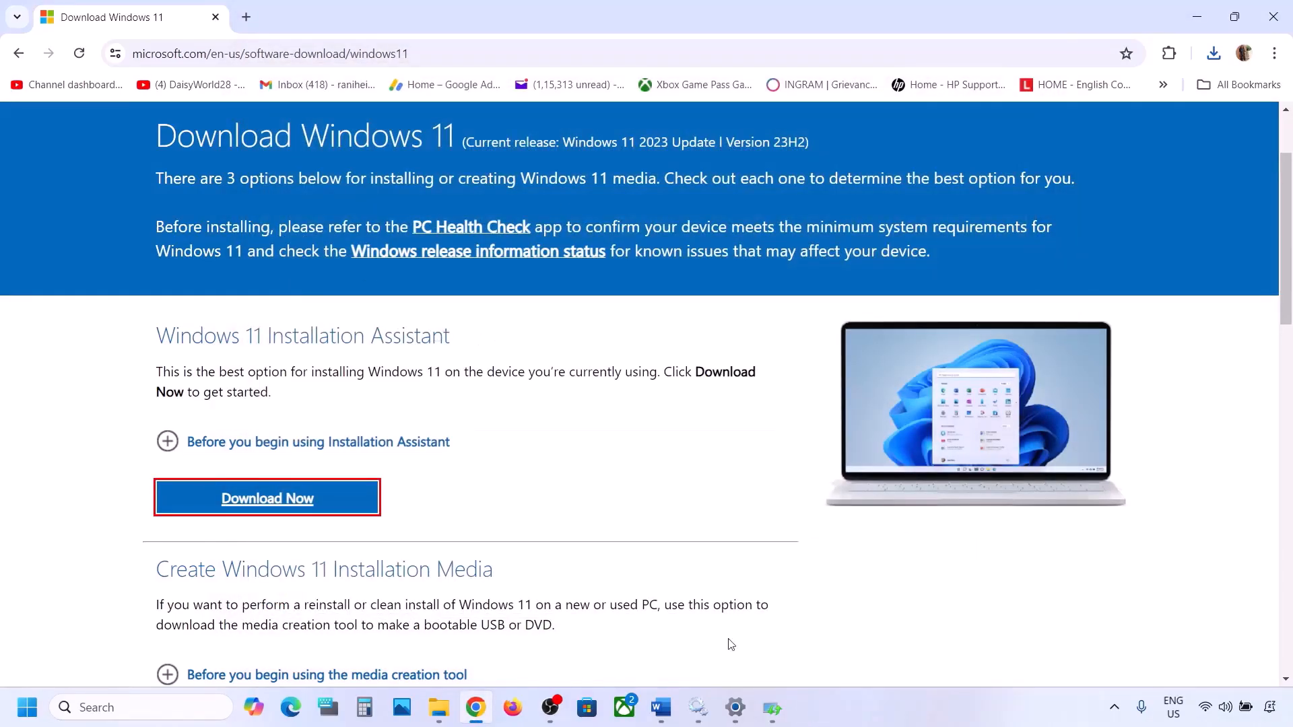
Switch to the Word document and copy the Microsoft Update Catalog link listed under Step 6
left_click(869, 716)
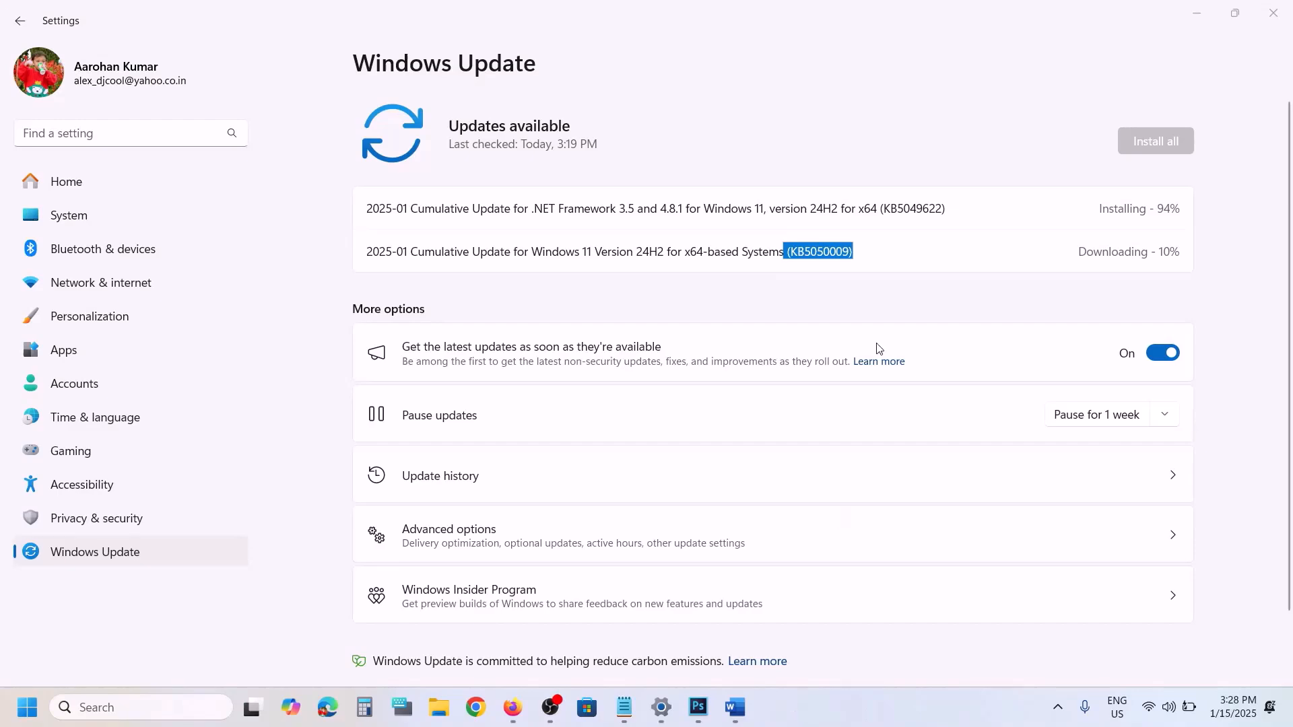
left_click(735, 708)
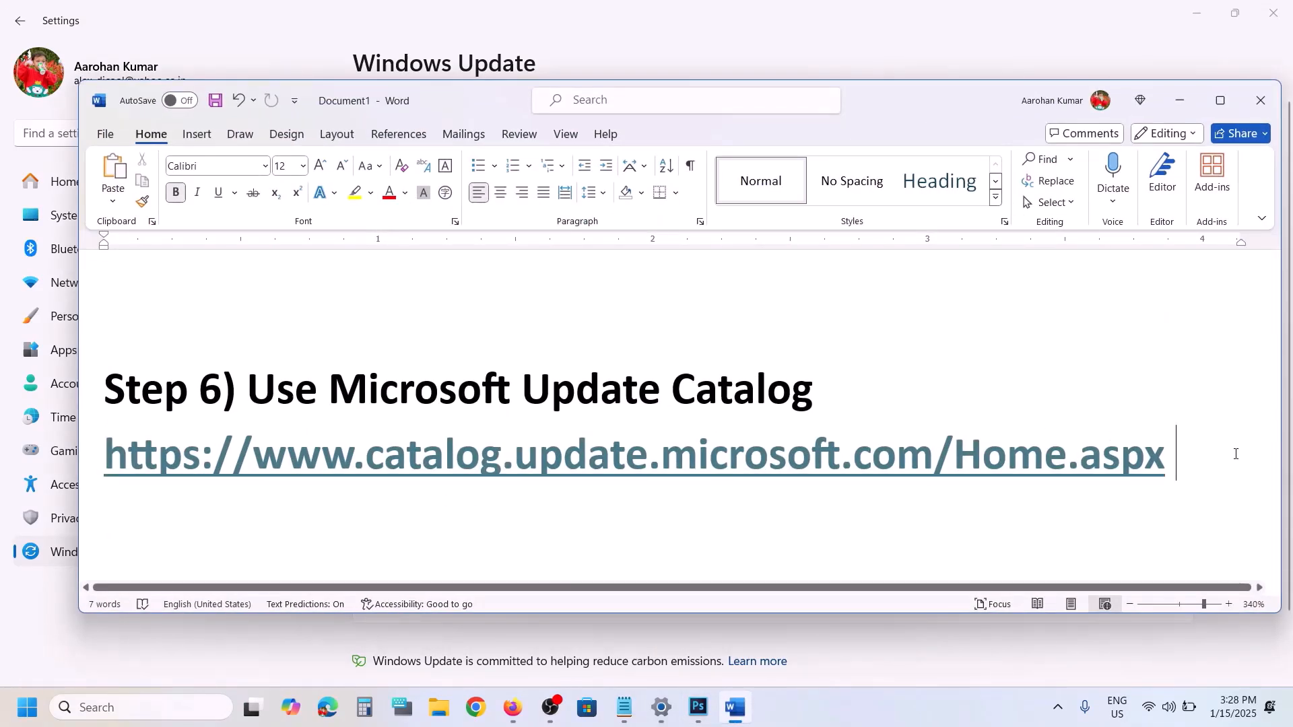
left_click_drag(1192, 447, 173, 494)
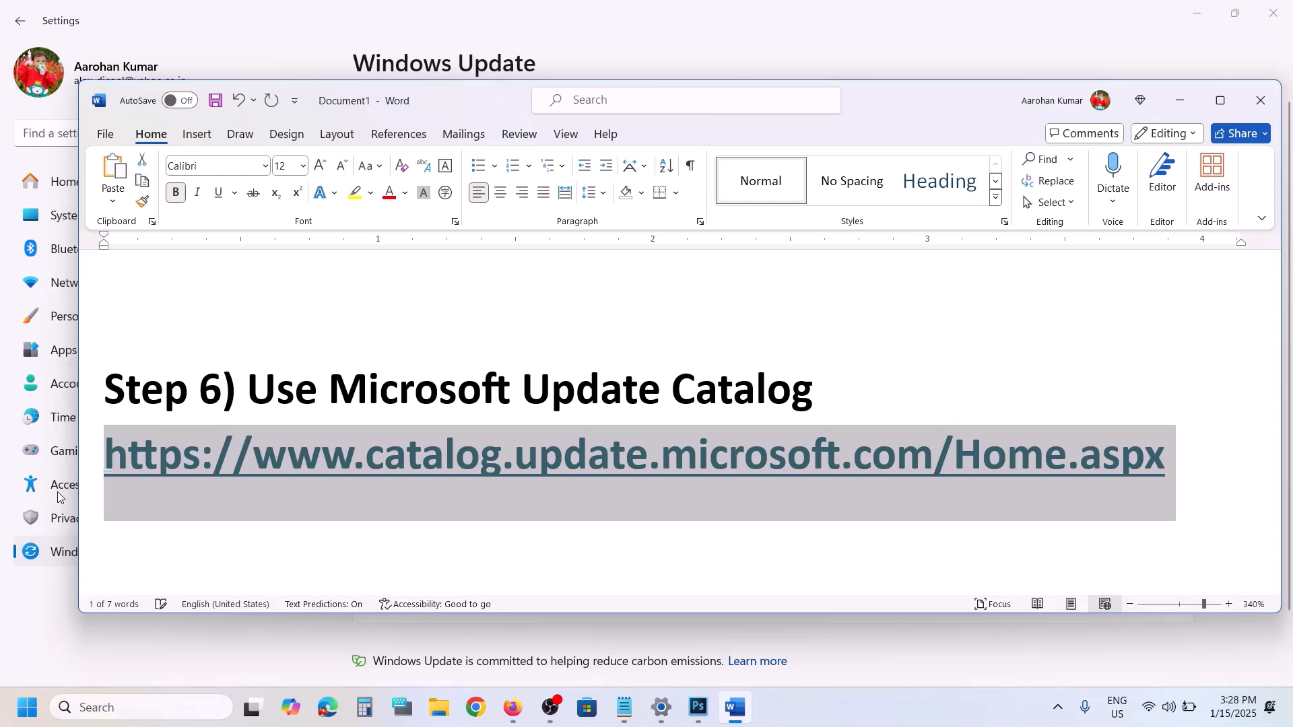
left_click(469, 706)
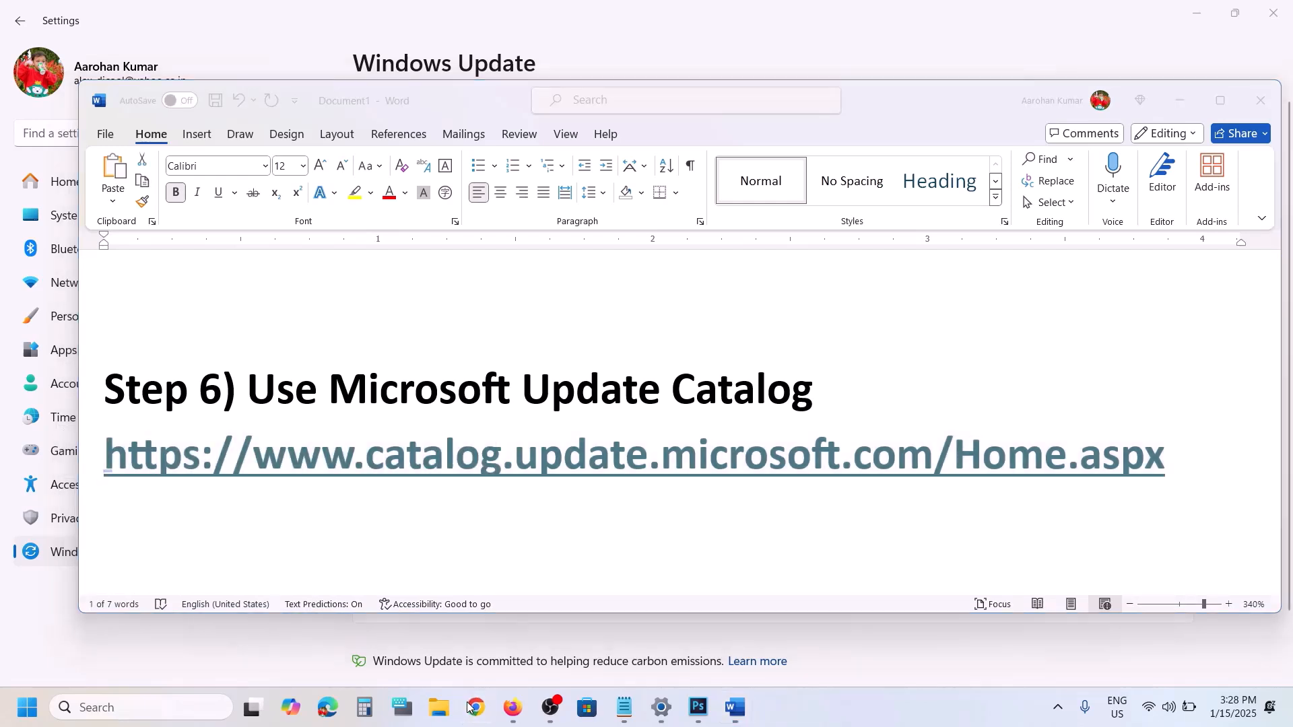
key("ctrl+v")
key("Return")
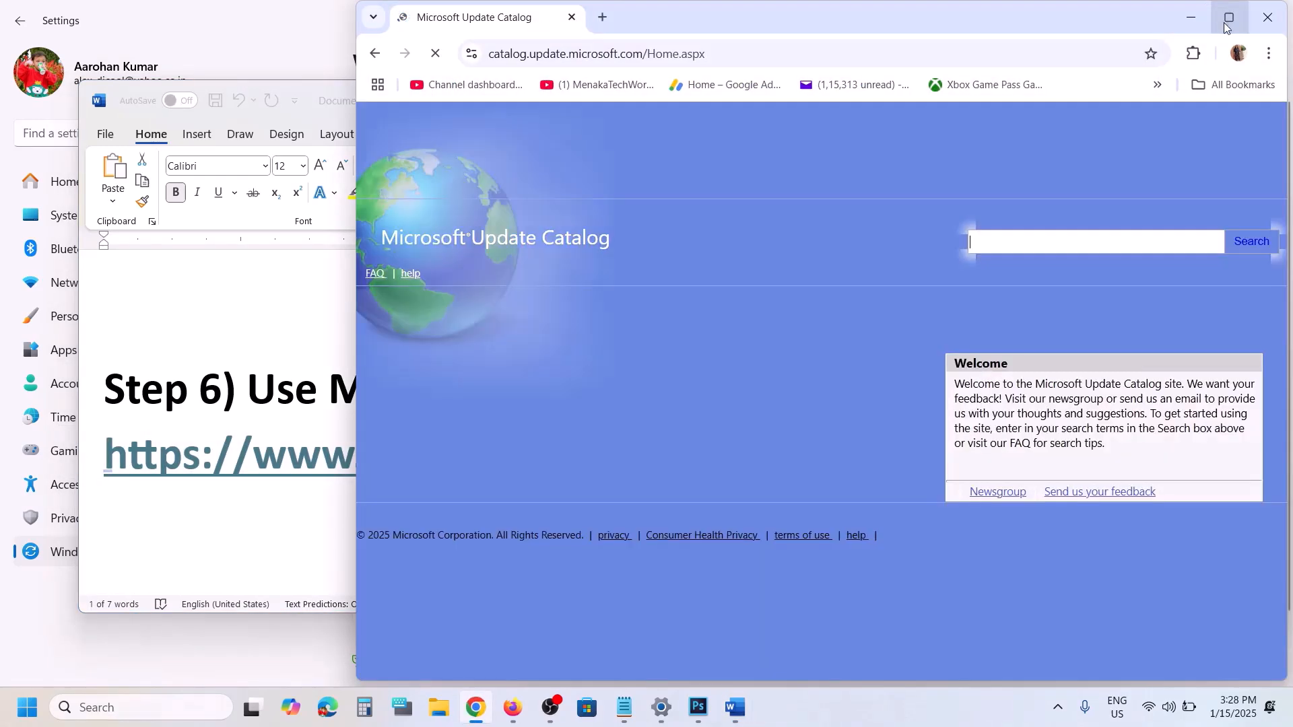
left_click(1229, 17)
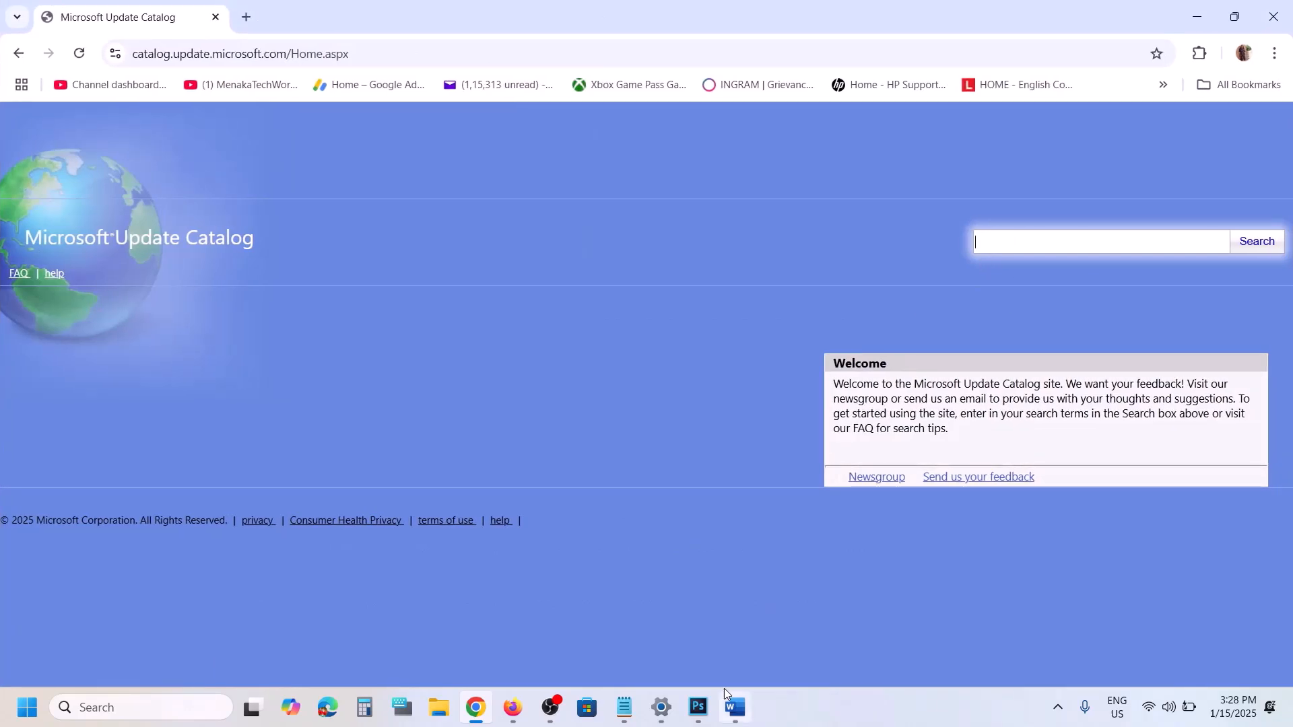
left_click(662, 706)
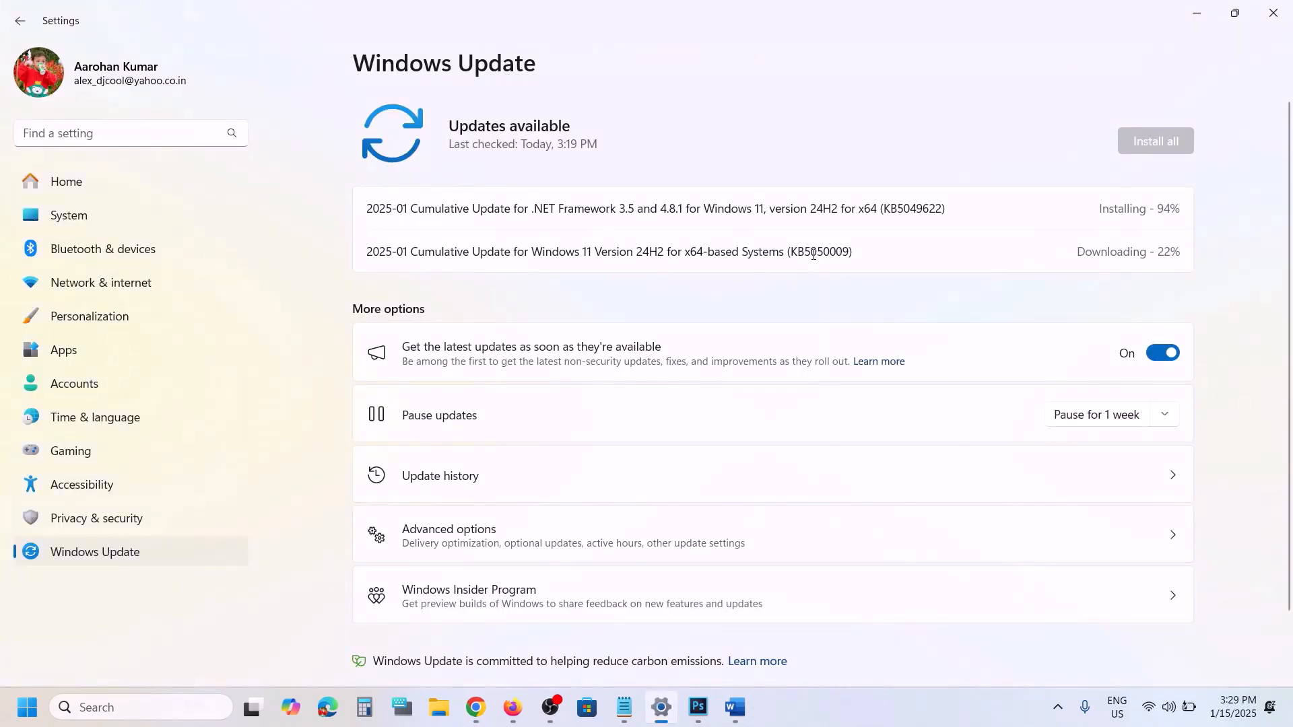
double_click(813, 252)
left_click(814, 252)
left_click(1201, 22)
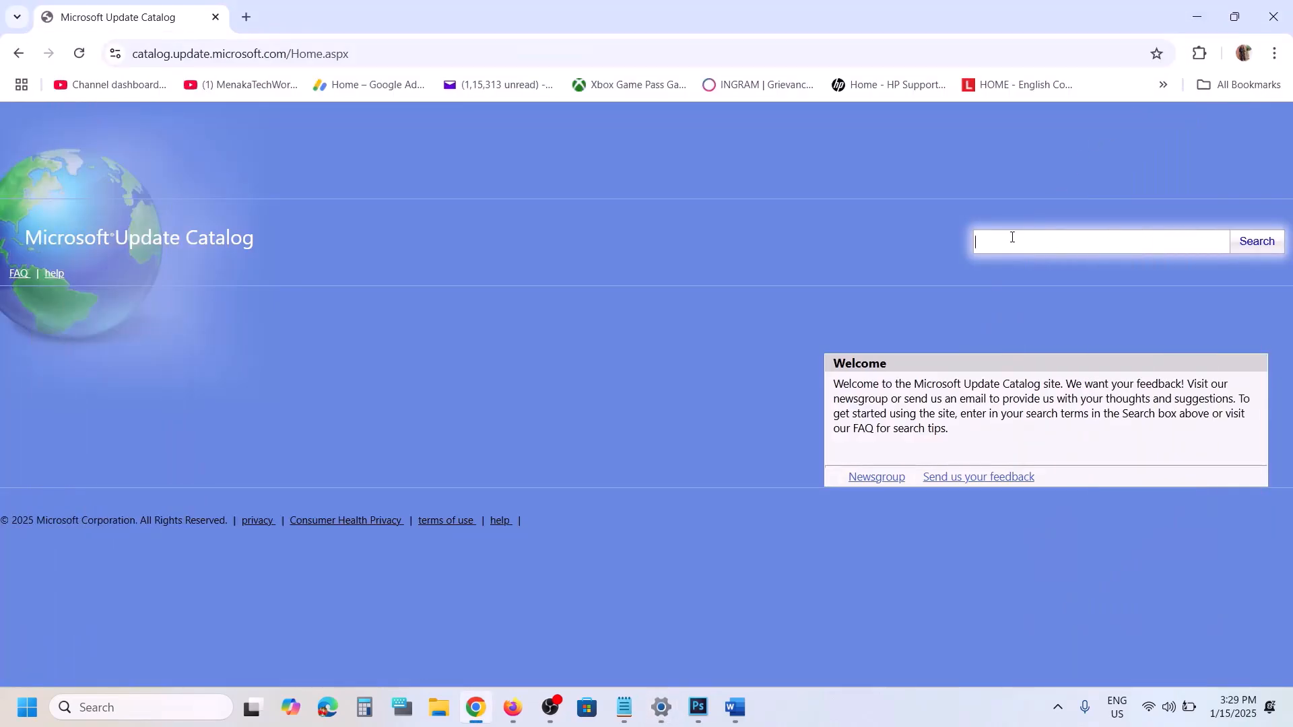
key("ctrl+v")
key("ctrl+a")
key("BackSpace")
Copy the update number KB5050009 from the Windows Update settings and search the Microsoft Update Catalog for it in Chrome
left_click(661, 707)
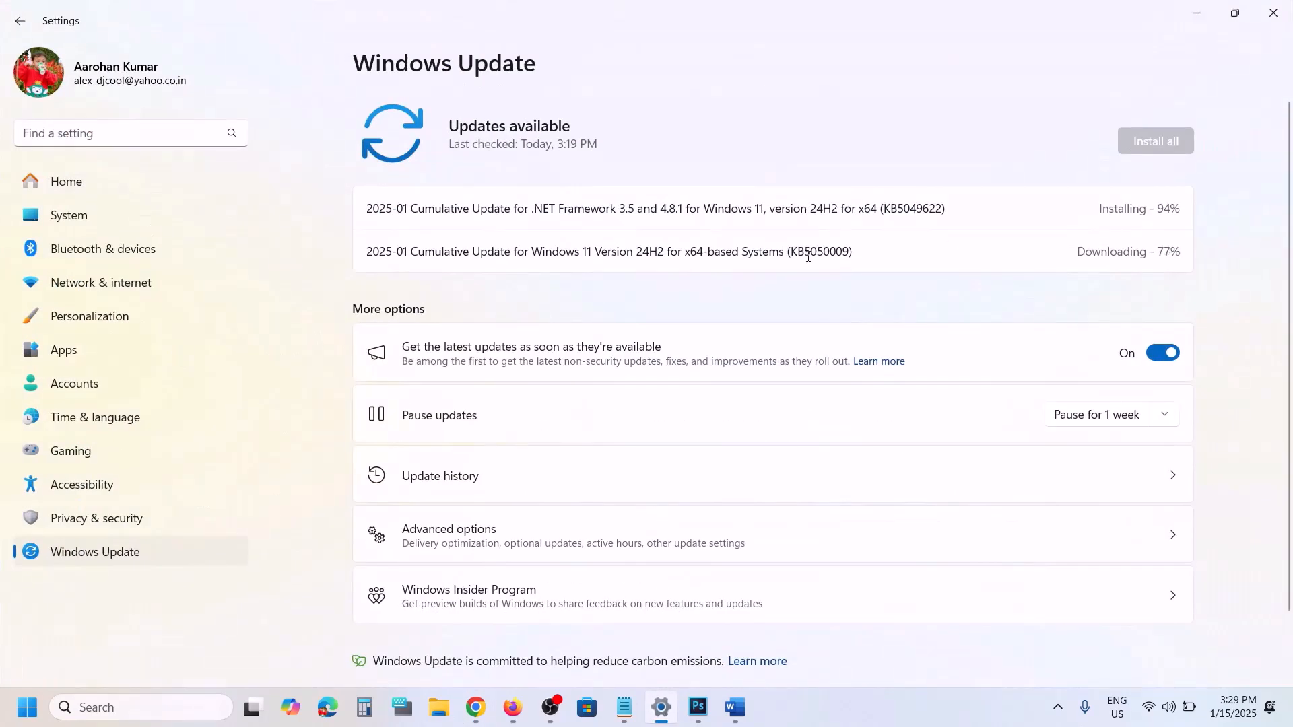
double_click(808, 257)
left_click(476, 707)
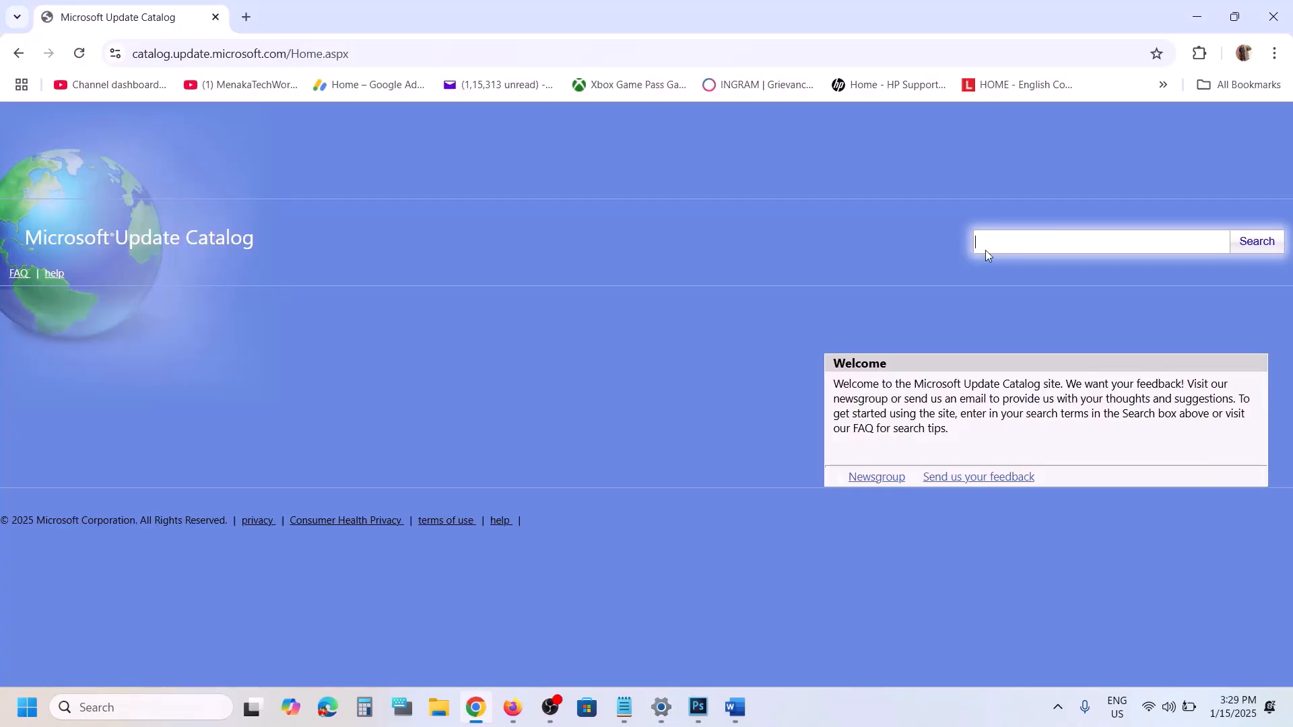
left_click(985, 251)
key("ctrl+v")
left_click(1256, 241)
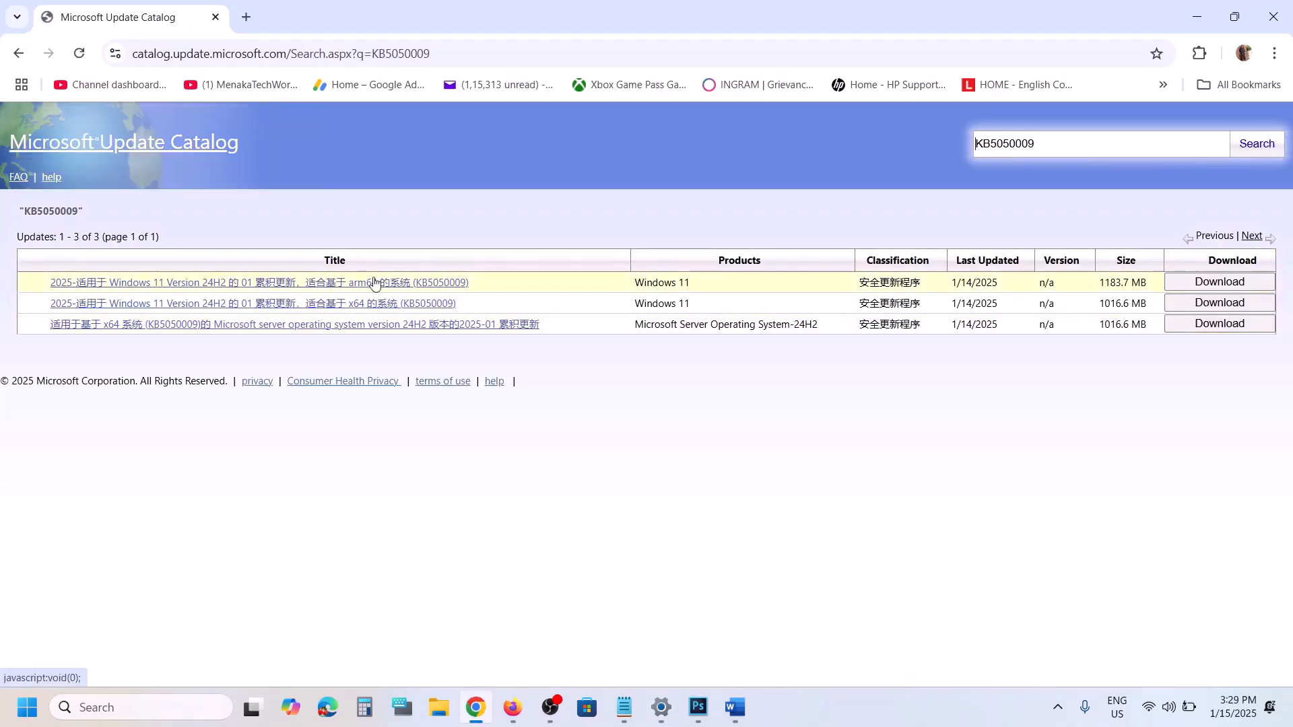
left_click(375, 282)
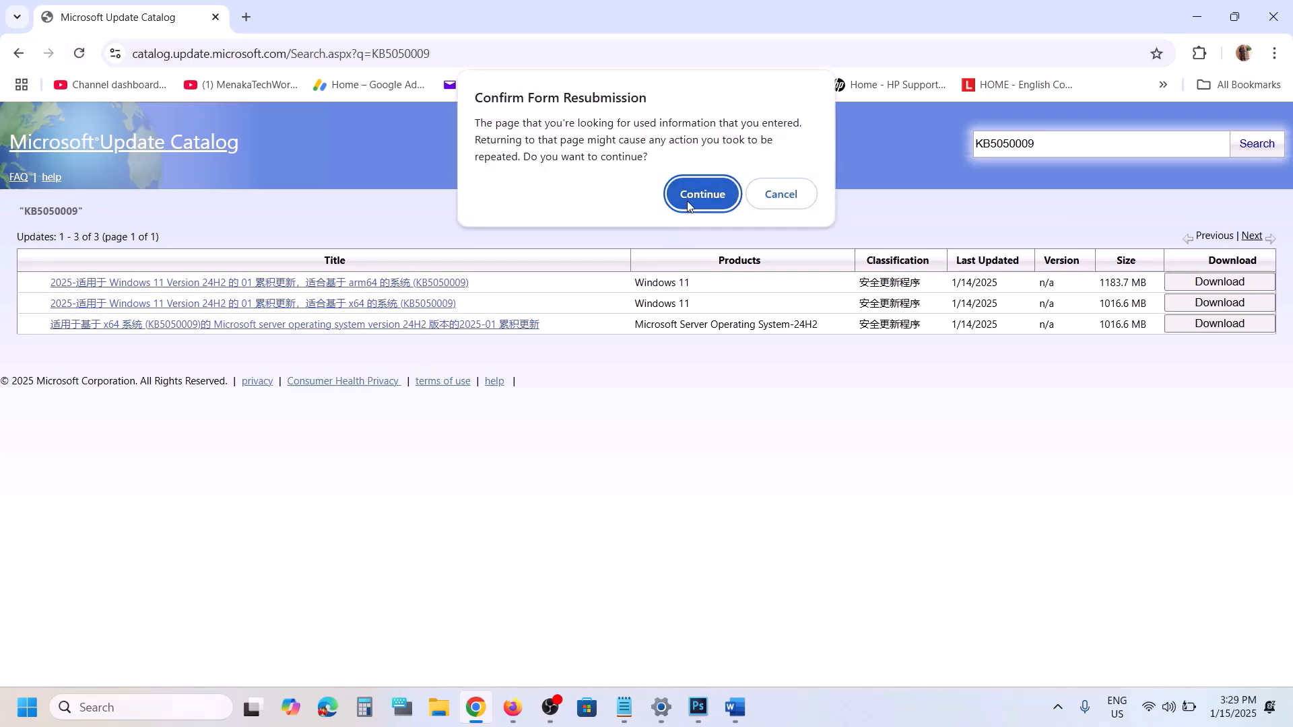
left_click(687, 201)
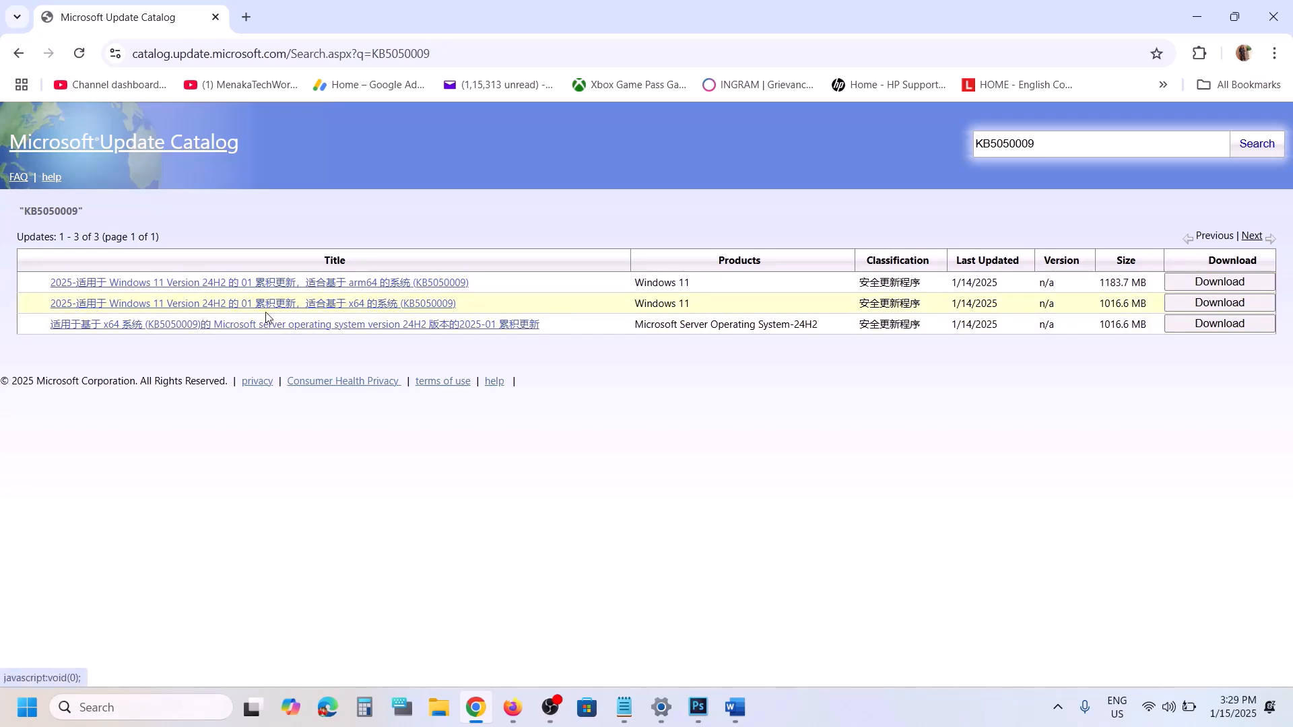
Open the About page in the System settings and check the system type to identify the processor architecture
left_click(26, 708)
left_click(402, 290)
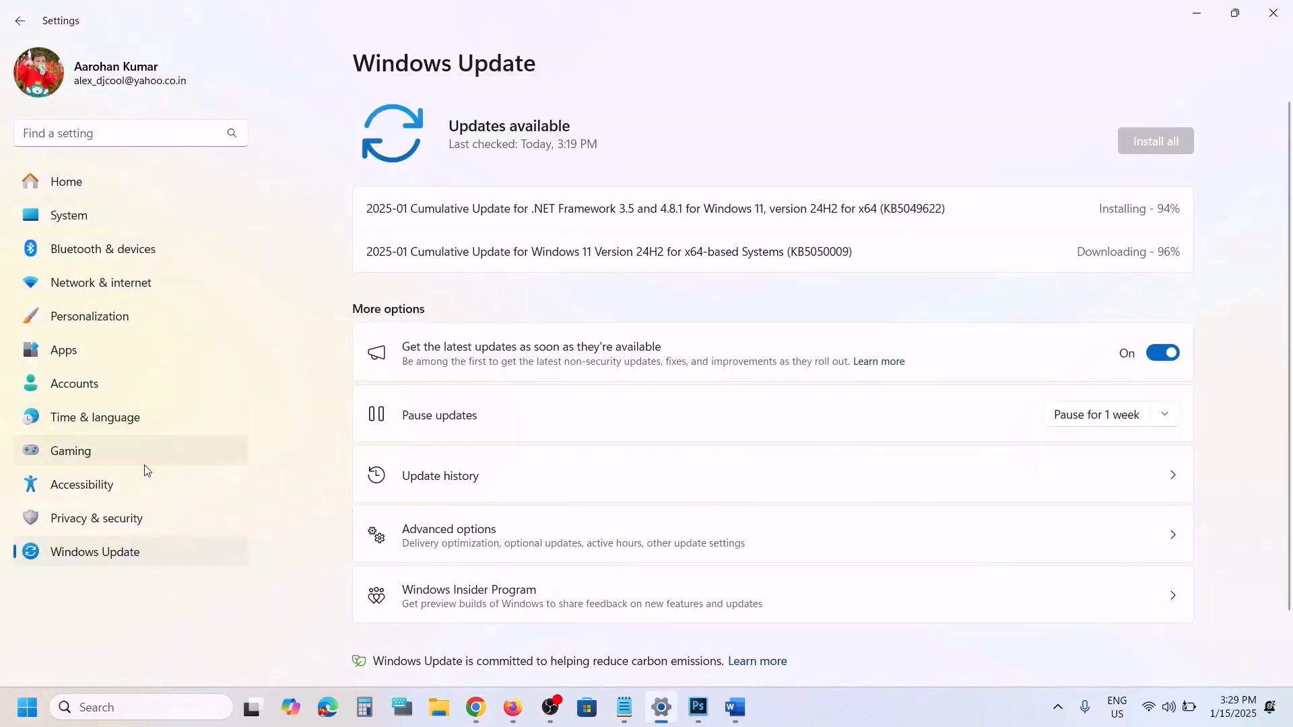
left_click(89, 214)
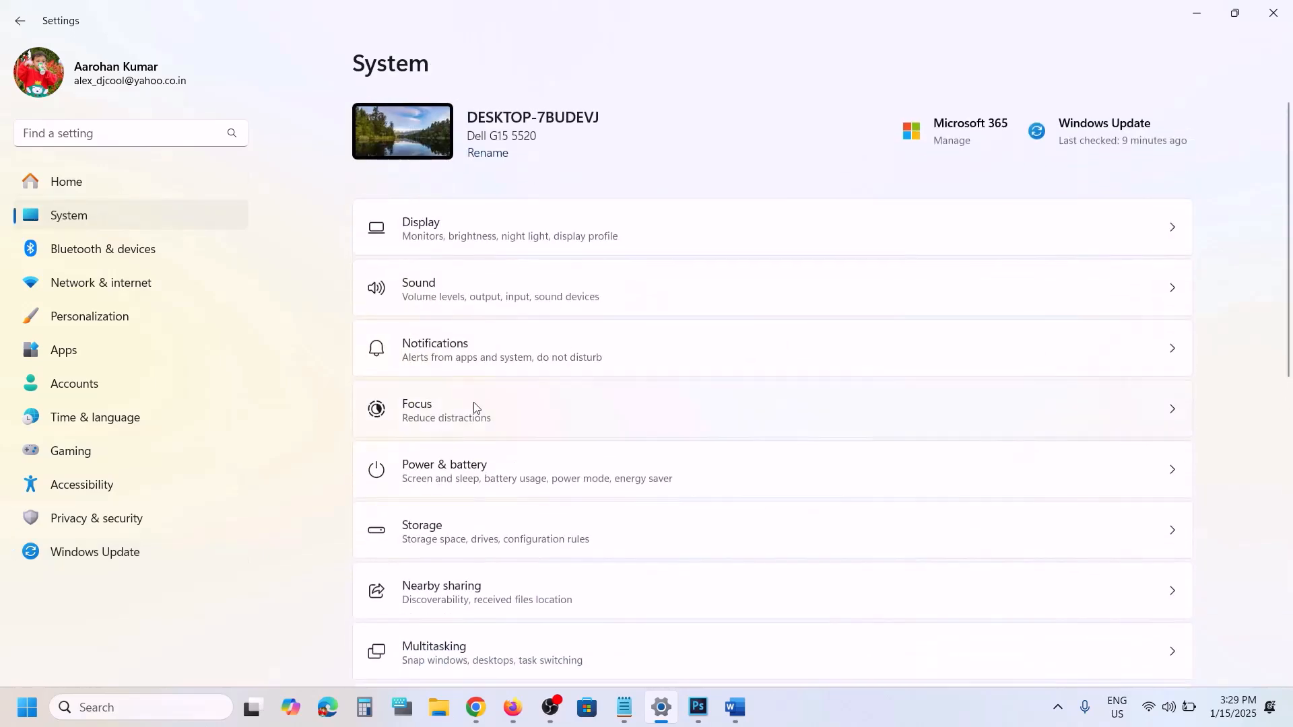
scroll(474, 408, "down", 10)
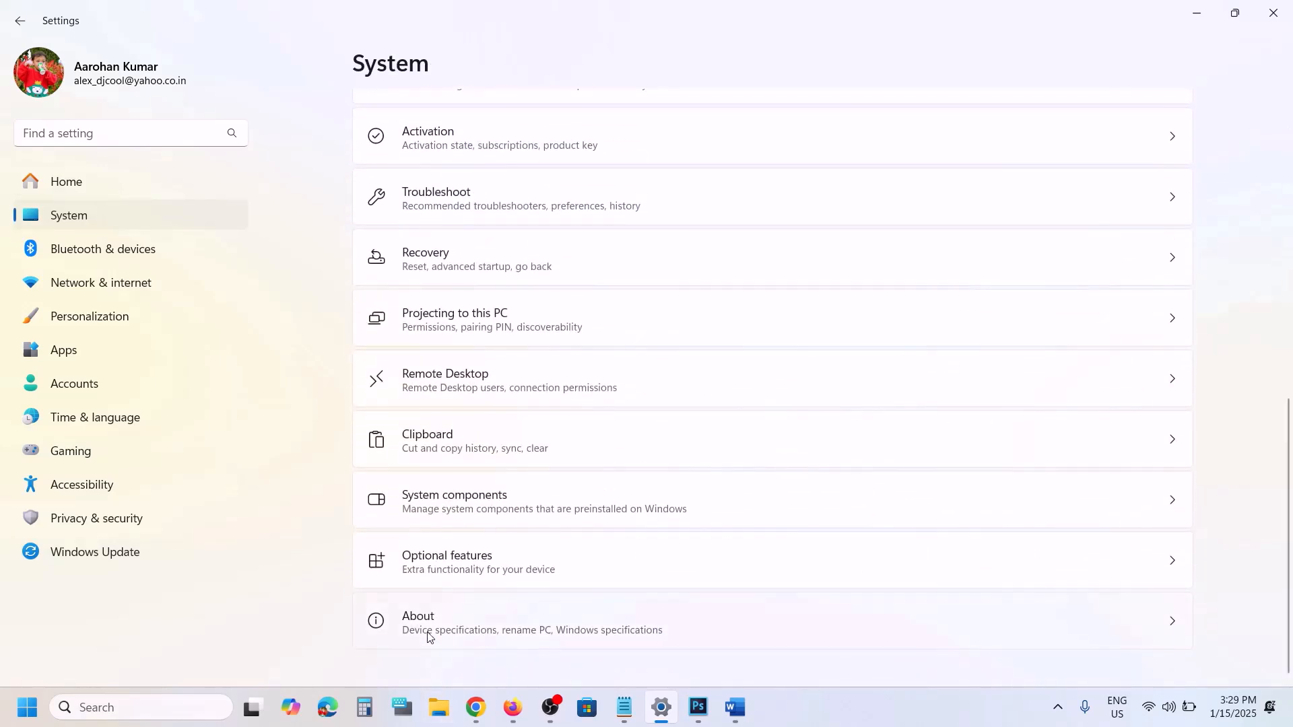
left_click(428, 637)
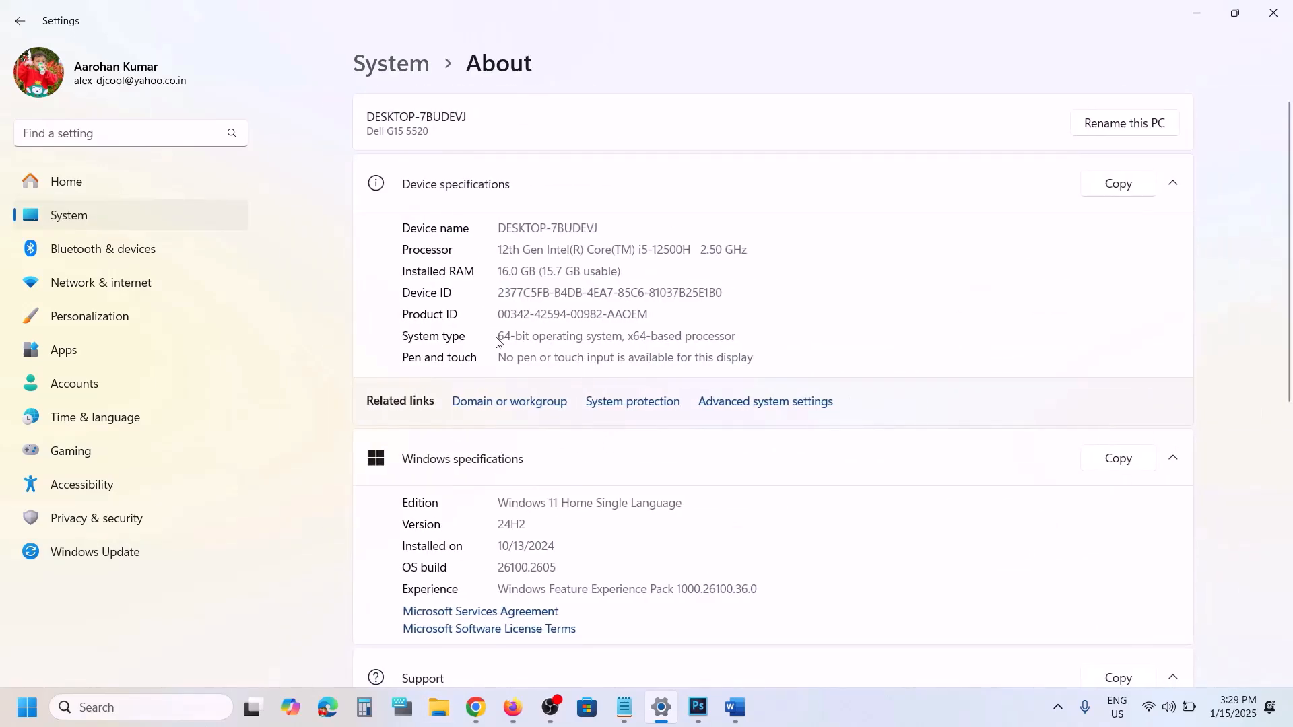
double_click(630, 340)
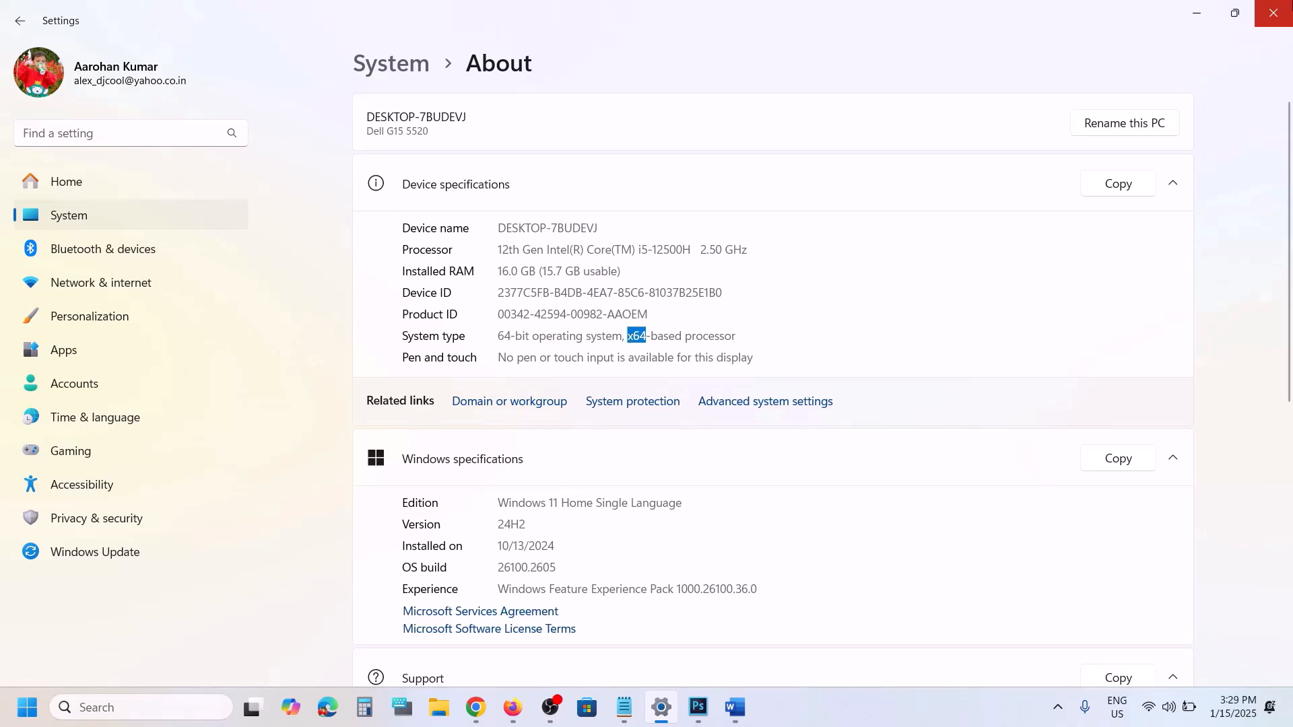
left_click(1196, 13)
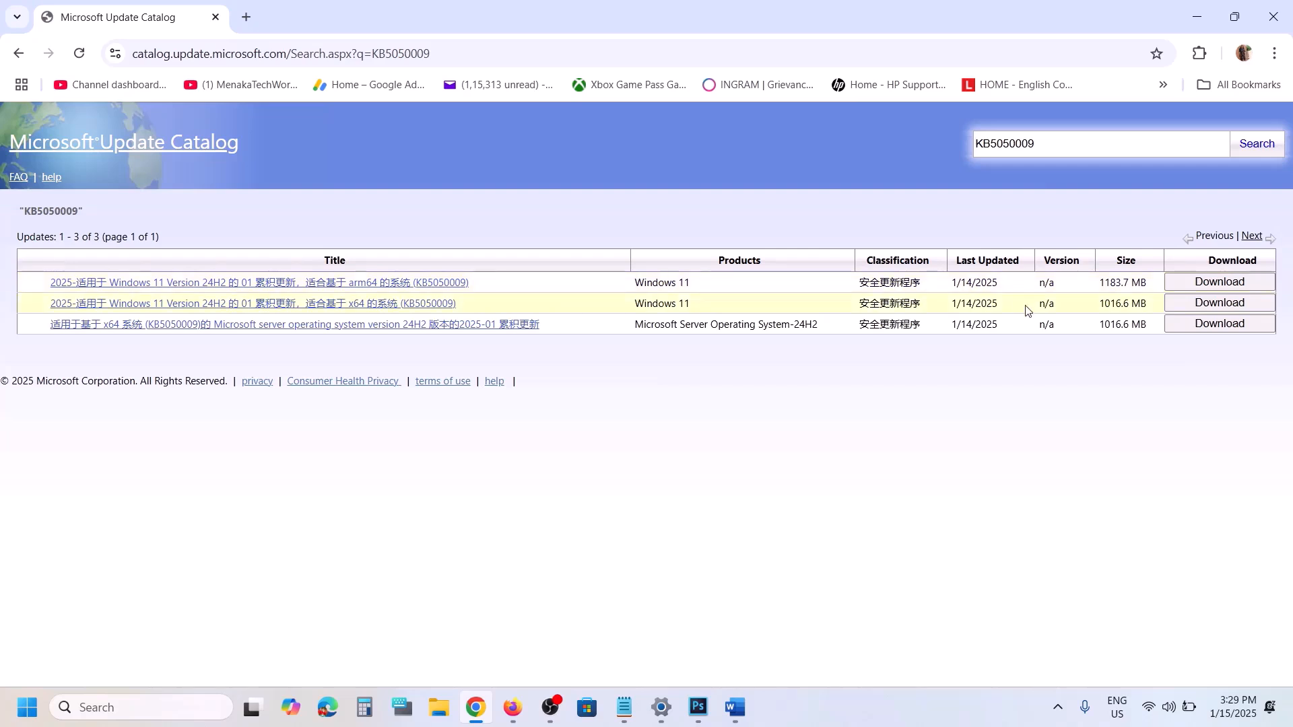
Download the windows11.0-kb5050009-x64 .msu file from the catalog entry for Windows 11 Version 24H2 x64-based systems
left_click(1209, 306)
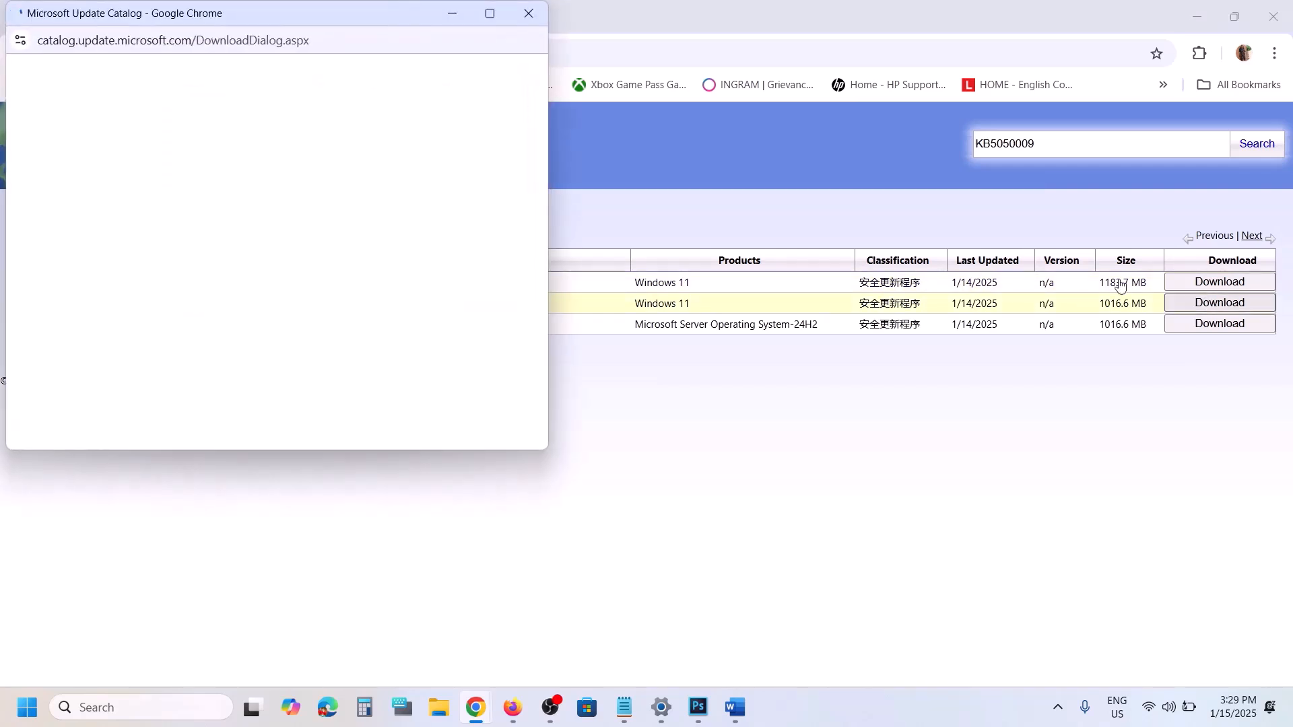
left_click_drag(302, 15, 649, 98)
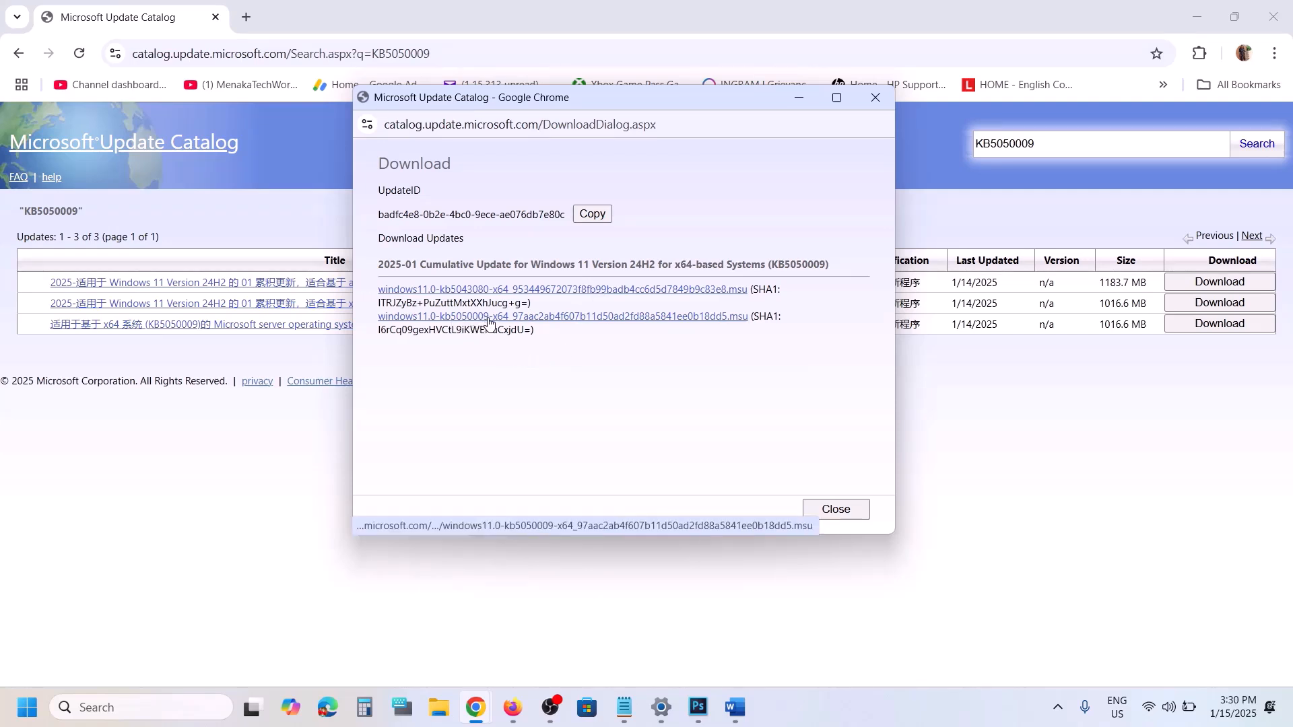
left_click(554, 323)
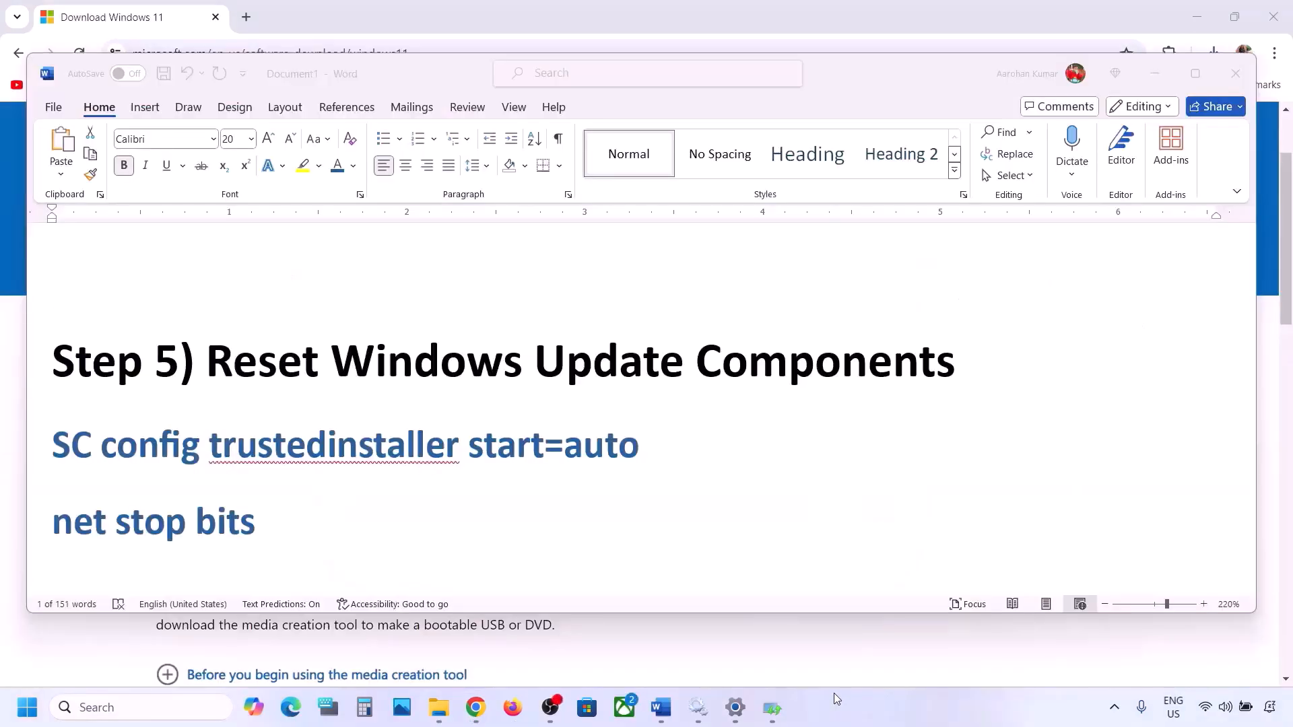
In the Word document's Step 5, copy all reset commands from "SC config trustedinstaller start=auto" through "net start appidsvc"
left_click(213, 355)
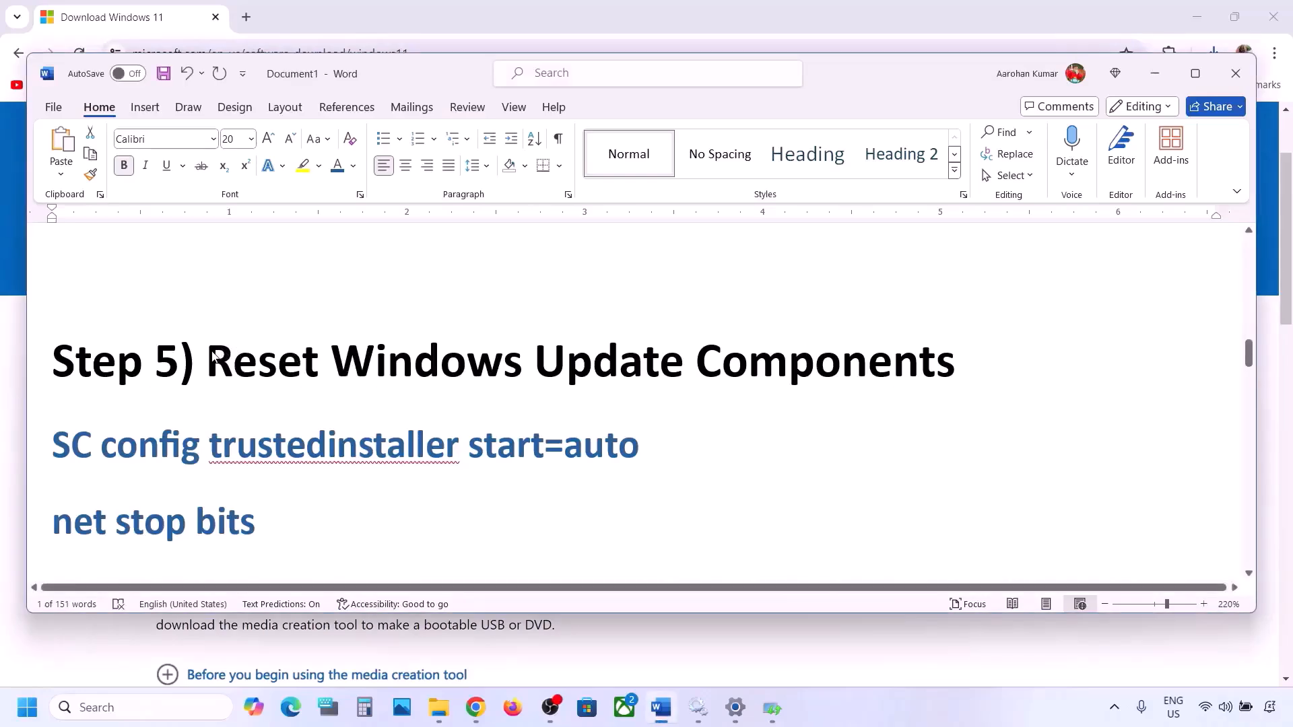
left_click_drag(213, 356, 955, 363)
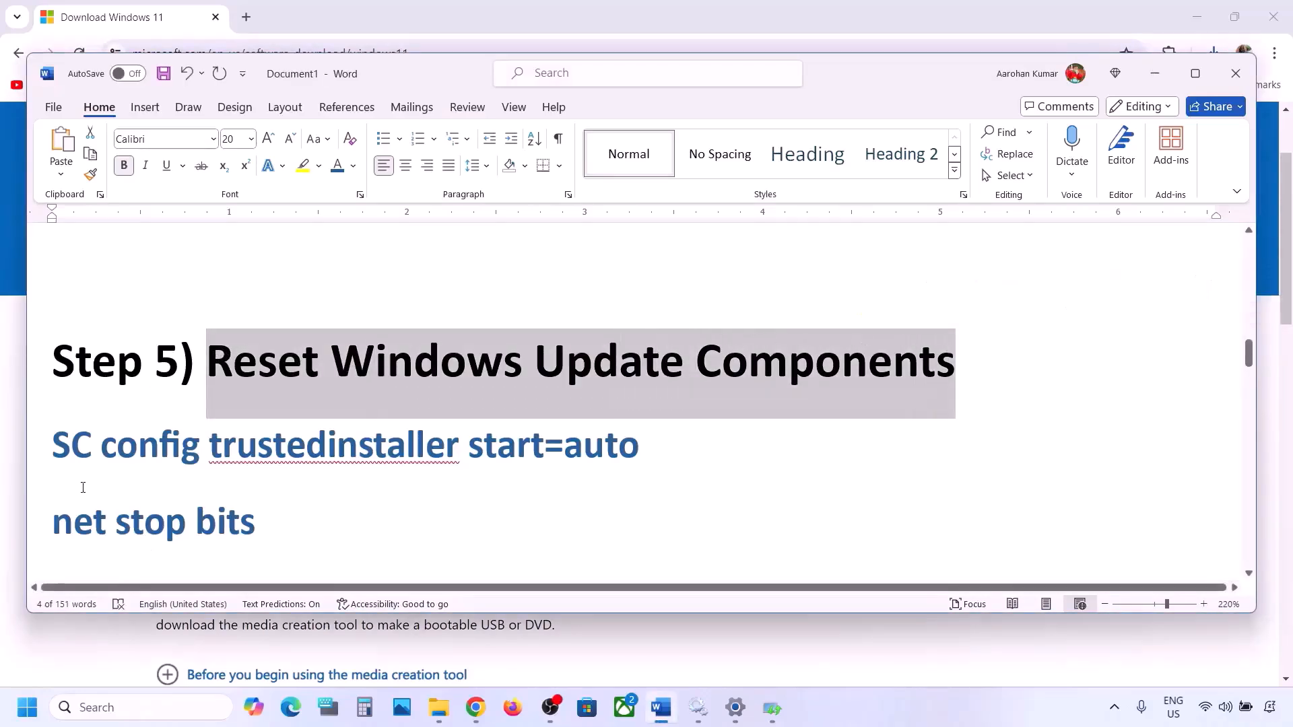
left_click(54, 442)
key("shift+Down")
key("shift+Down")
key("shift+Down")
key("shift+Down")
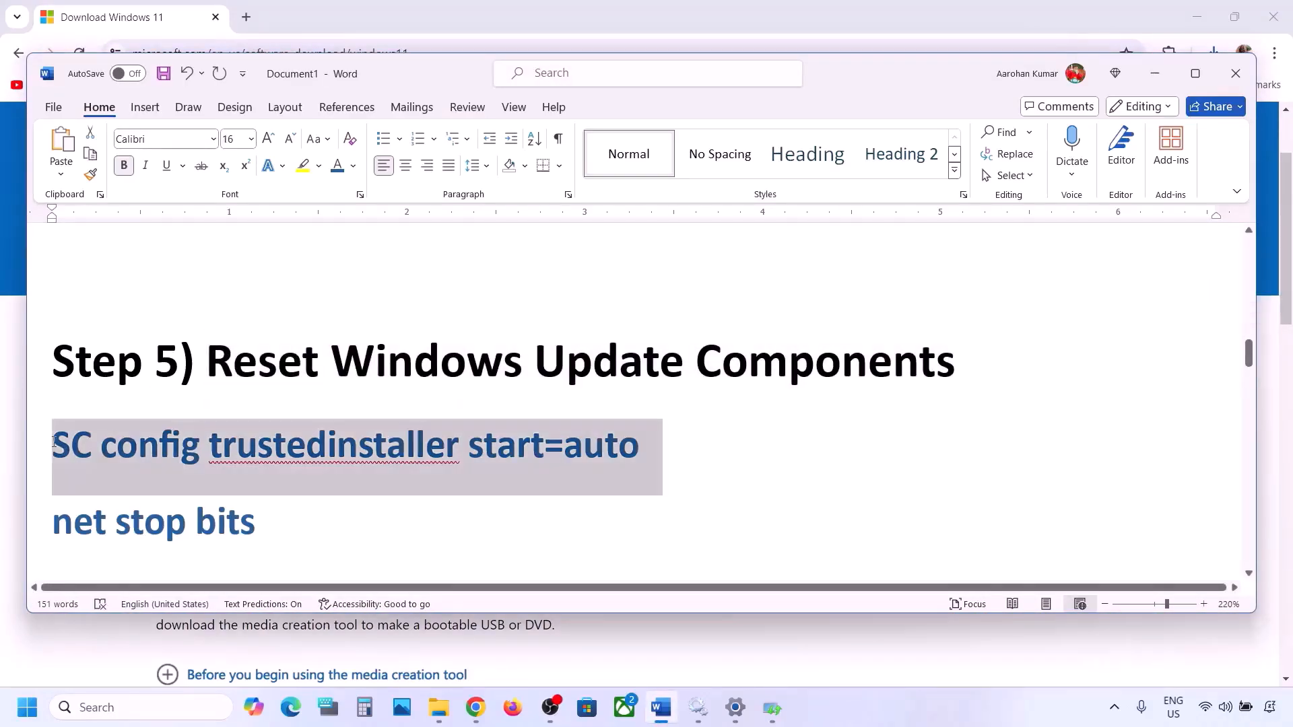
key("shift+Down")
key("shift+Down")
key("shift+Down")
key("shift+Down")
key("shift+Down")
key("shift+Down")
key("shift+Down")
key("shift+Down")
key("shift+Down")
key("shift+Down")
key("shift+Down")
key("shift+Down")
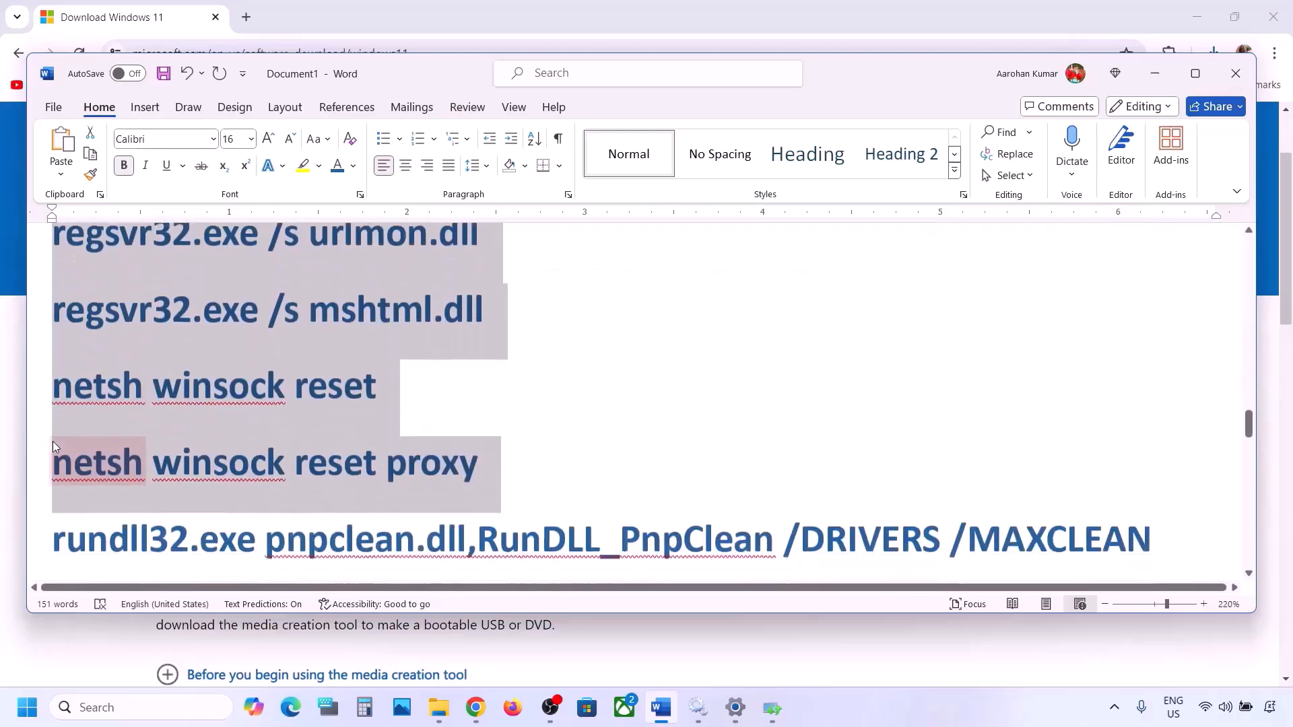
key("shift+Down")
key("shift+Down")
key("shift+Down")
key("shift+Down")
key("shift+Down")
key("shift+Down")
key("shift+Down")
key("shift+Down")
key("shift+Down")
key("shift+Down")
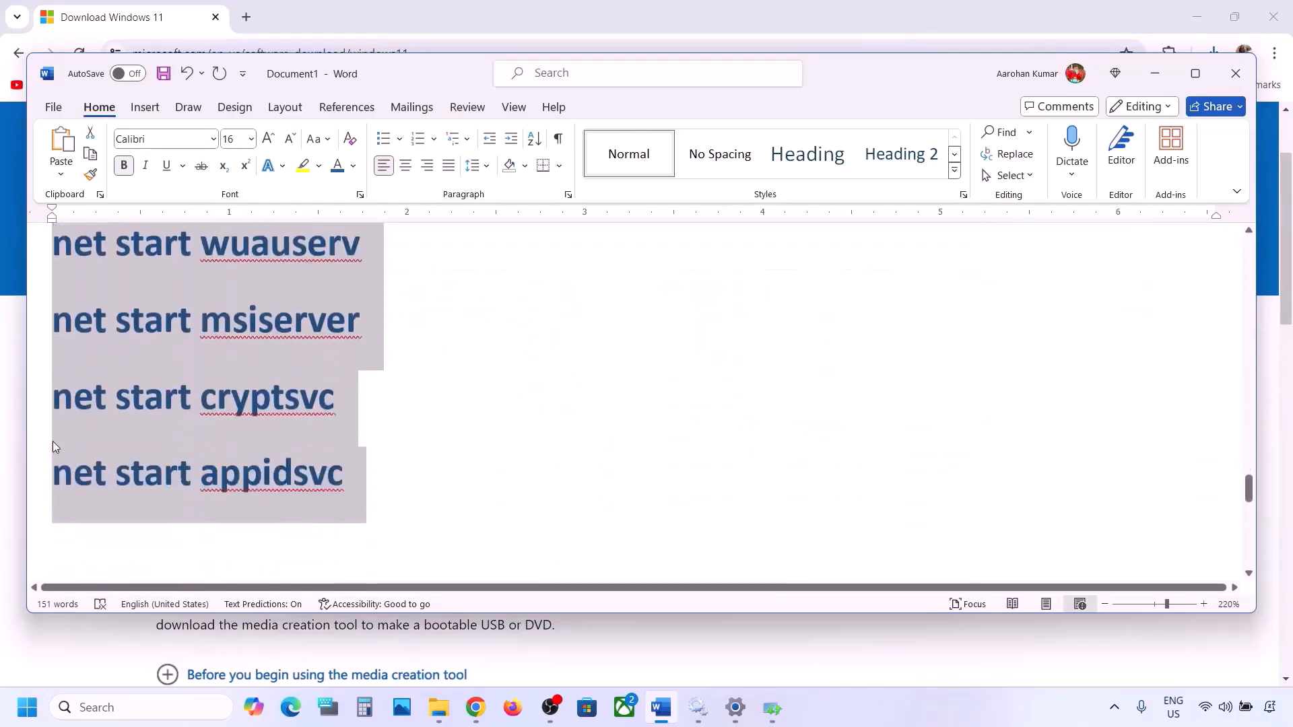
key("shift+Up")
key("shift+Up")
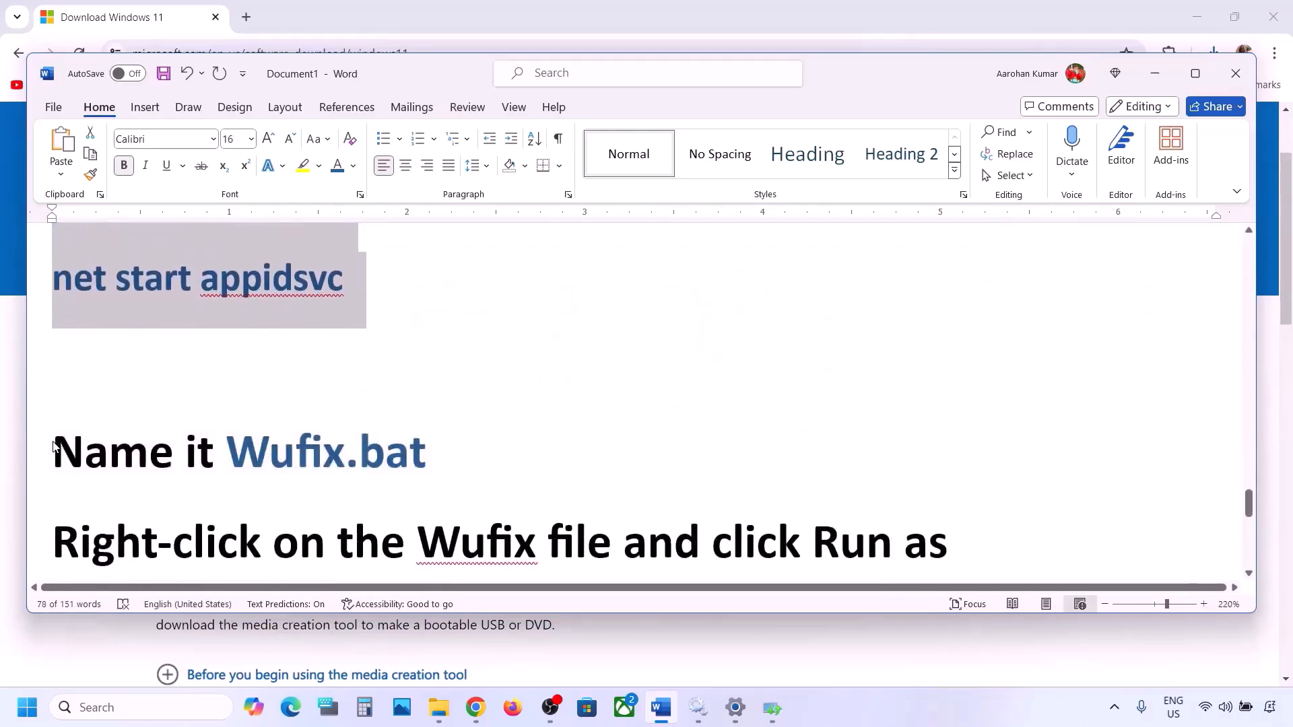
scroll(194, 395, "up", 2)
right_click(200, 340)
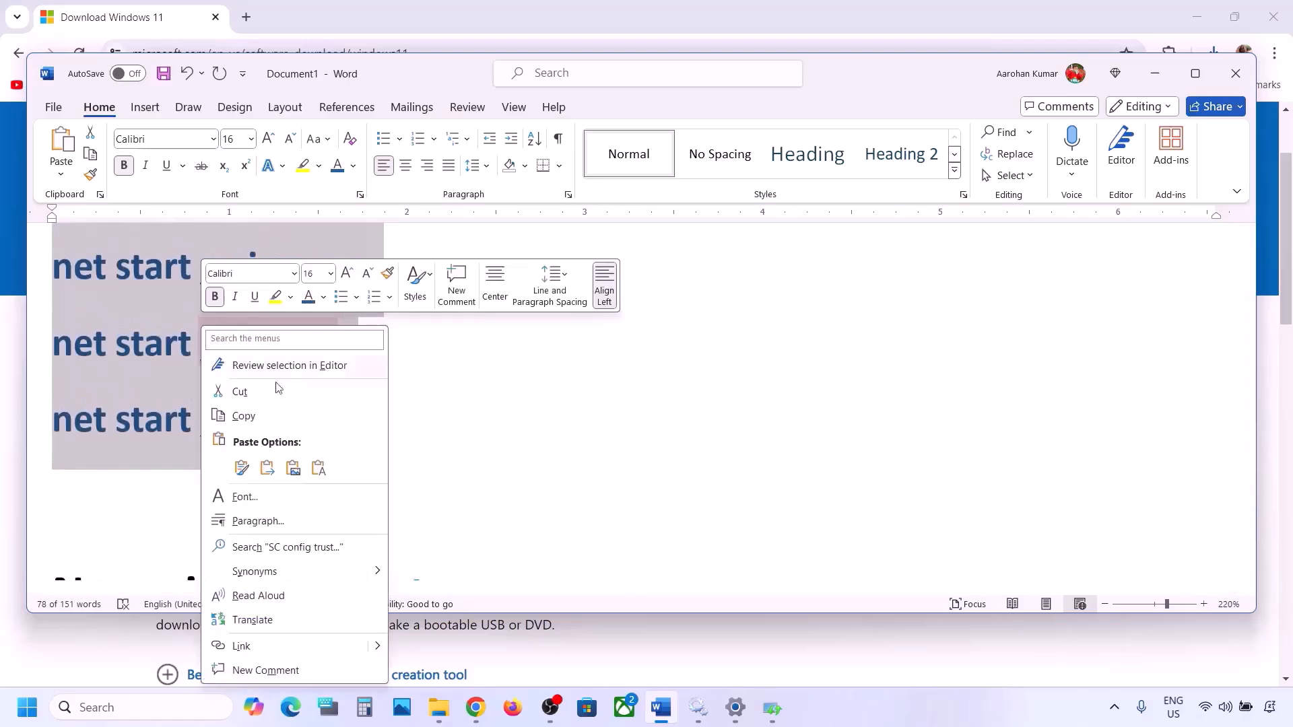
left_click(265, 409)
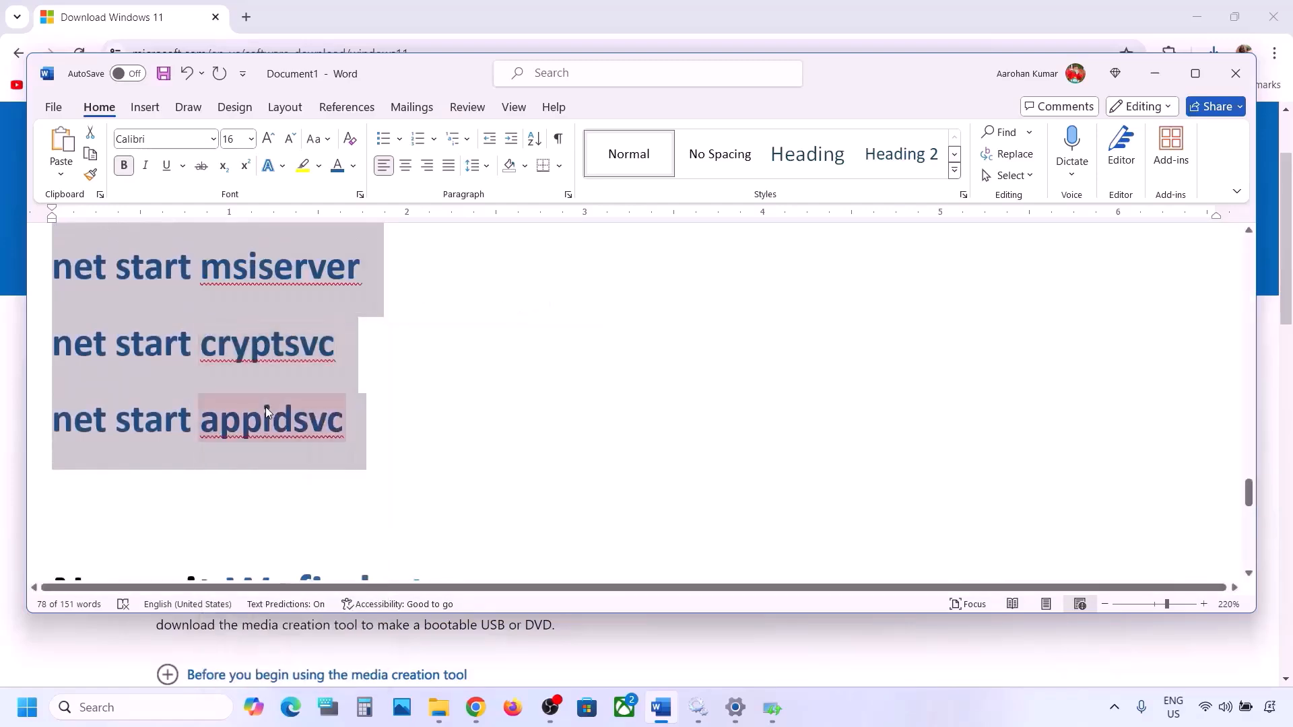
Open Notepad and paste the copied Windows Update reset commands into the blank file
left_click(108, 706)
type("note")
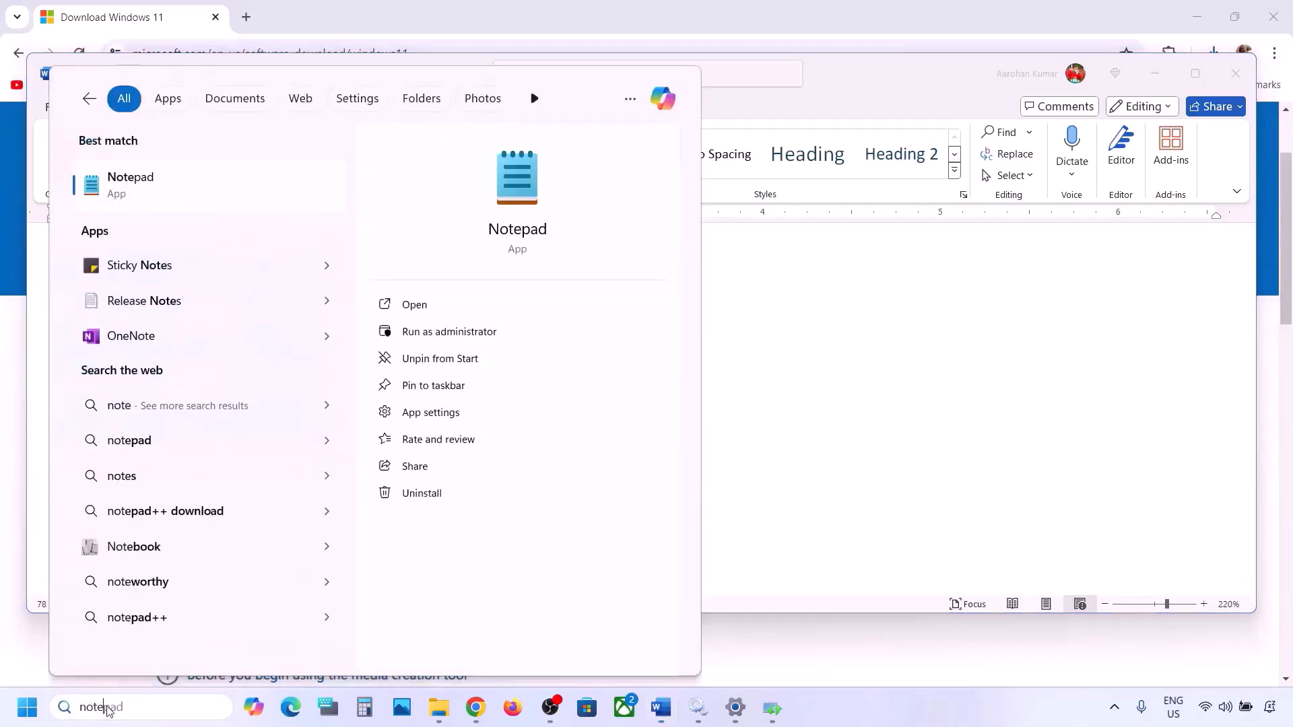
key("Return")
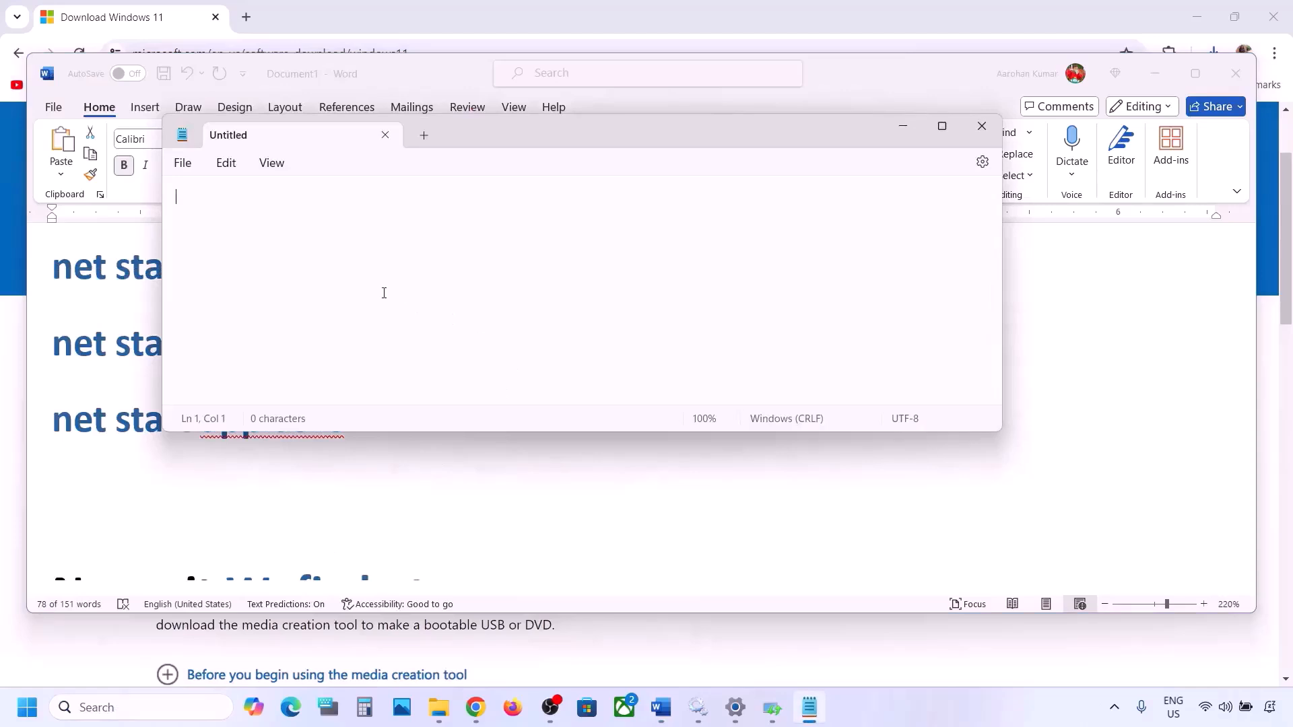
key("ctrl+v")
key("ctrl+Home")
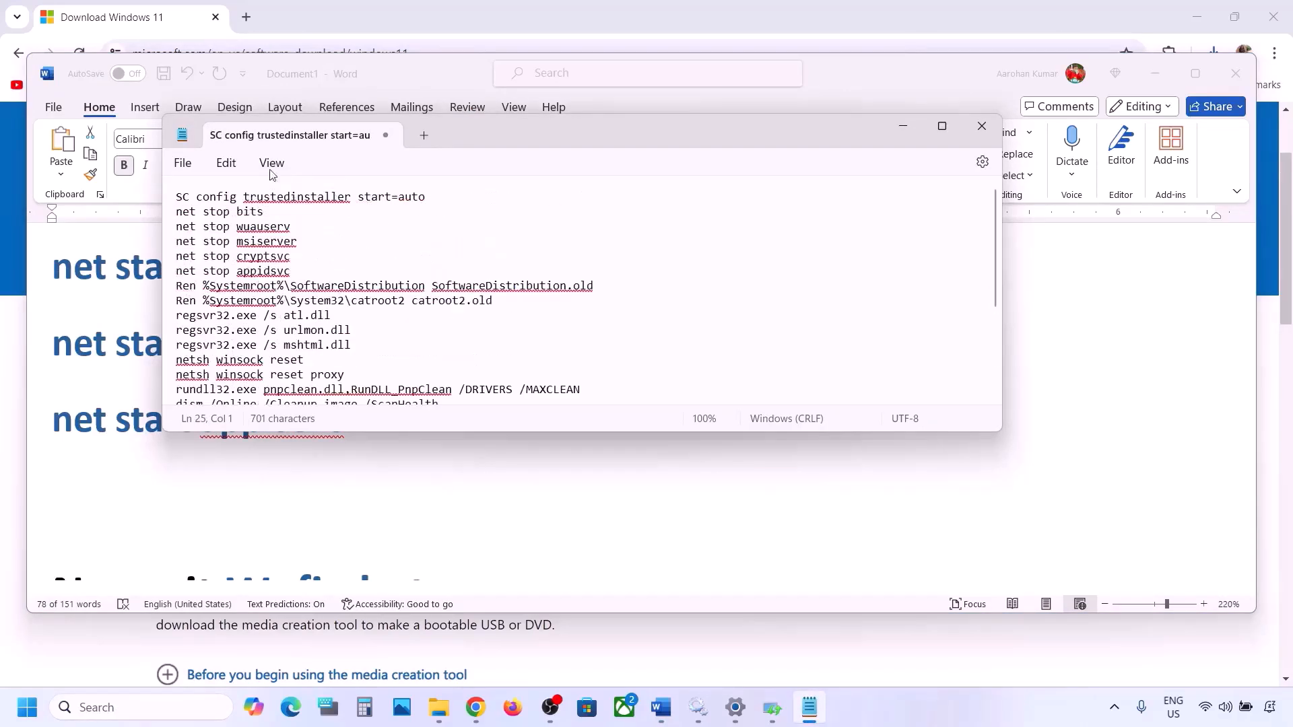
Copy the file name Wufix.bat from the "Name it" line below the reset commands in the Word document
left_click(183, 164)
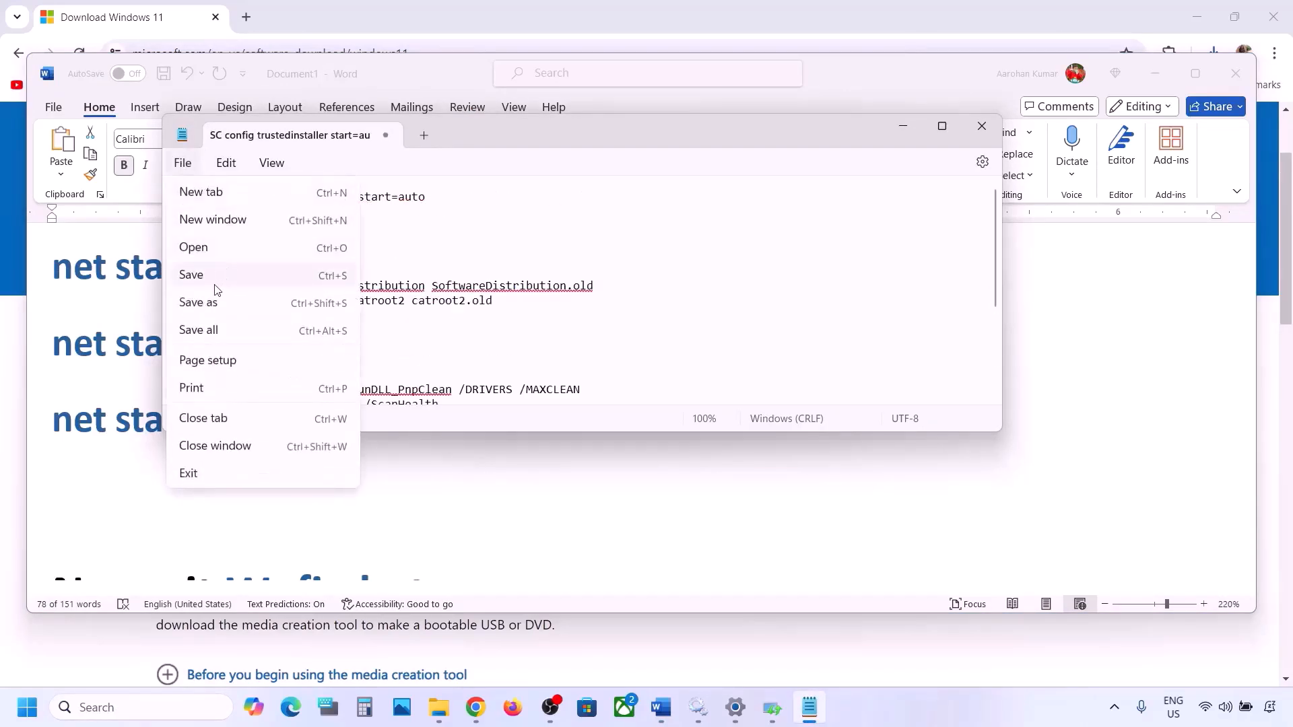
left_click(199, 301)
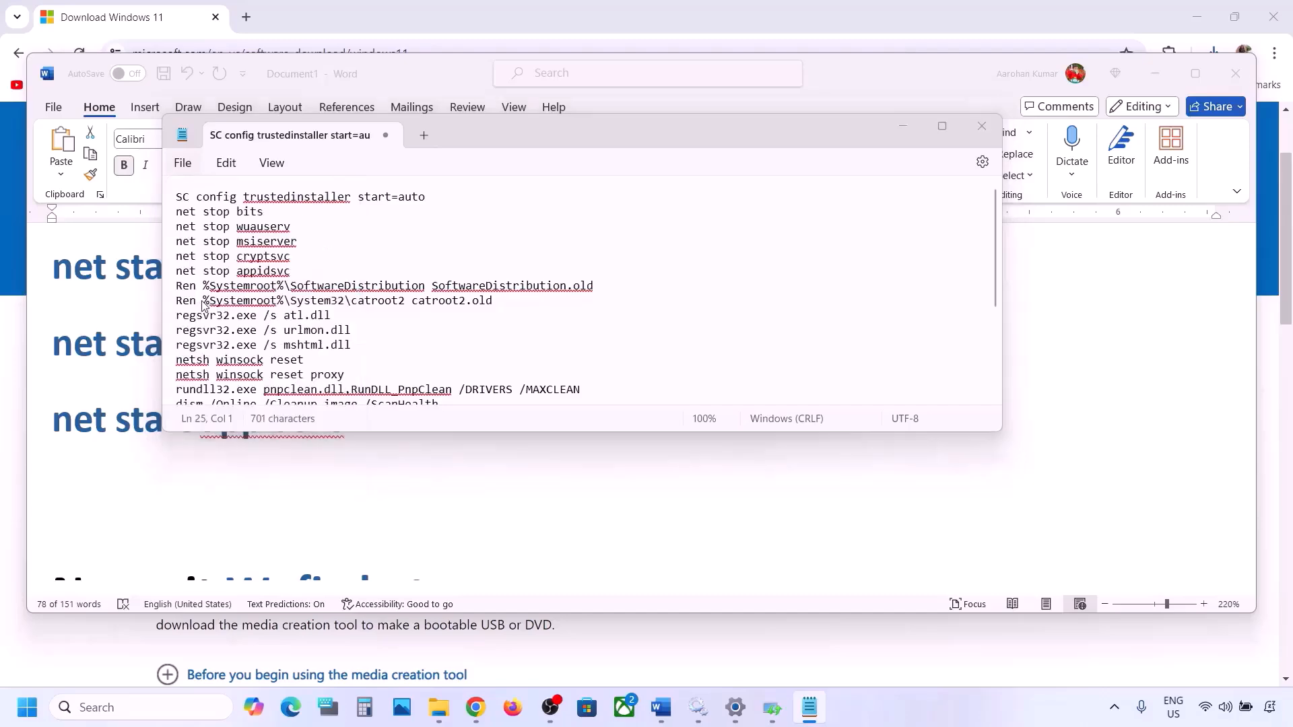
left_click(149, 424)
scroll(149, 424, "down", 5)
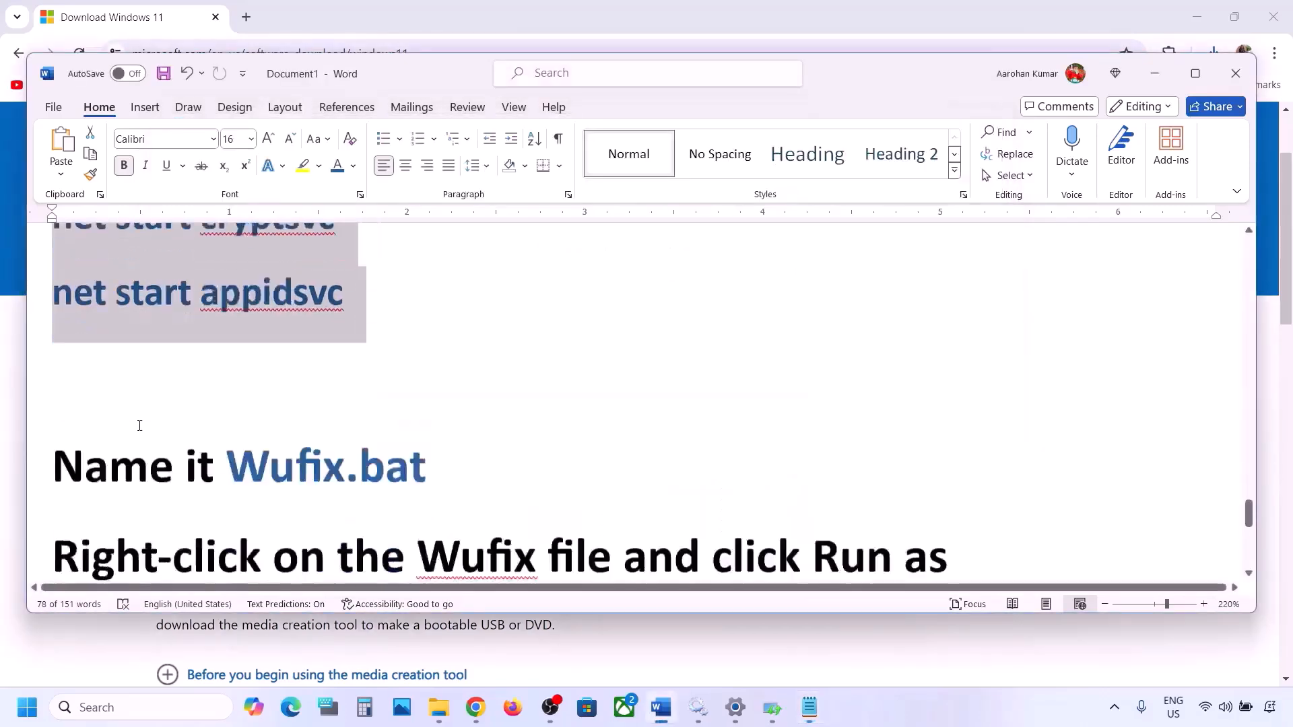
scroll(262, 379, "up", 1)
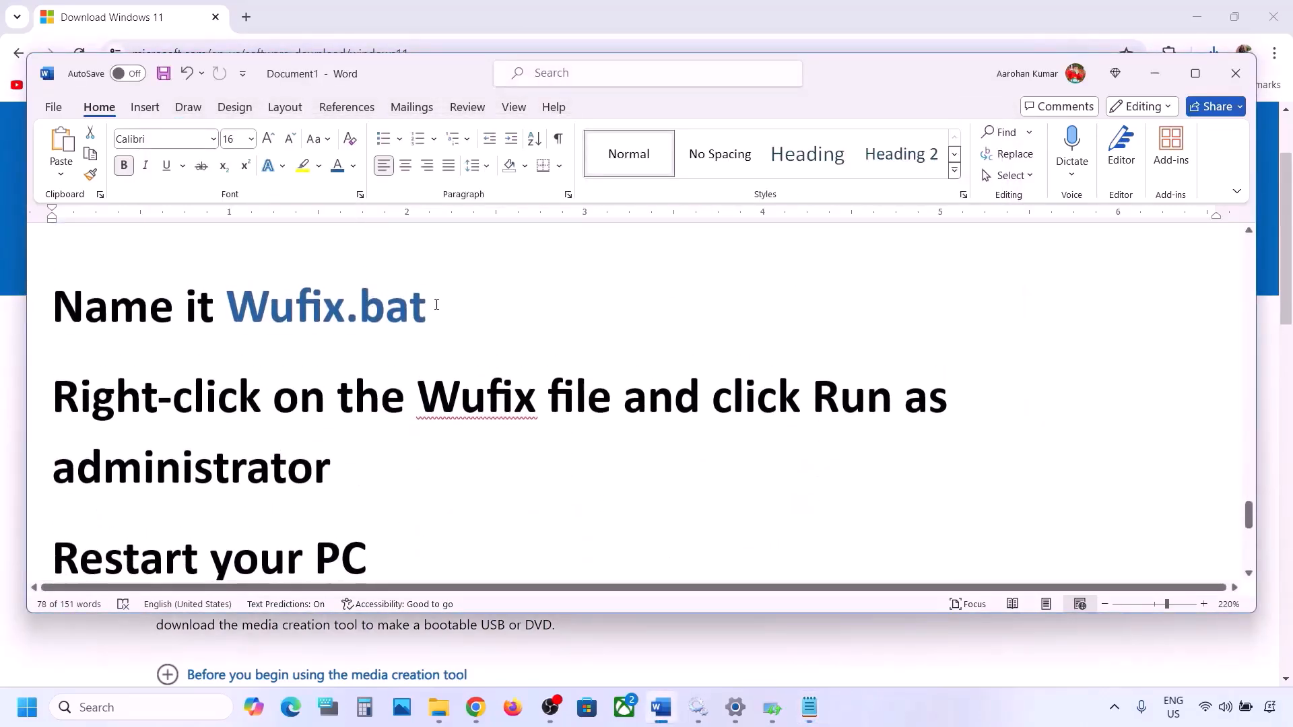
left_click_drag(437, 307, 281, 308)
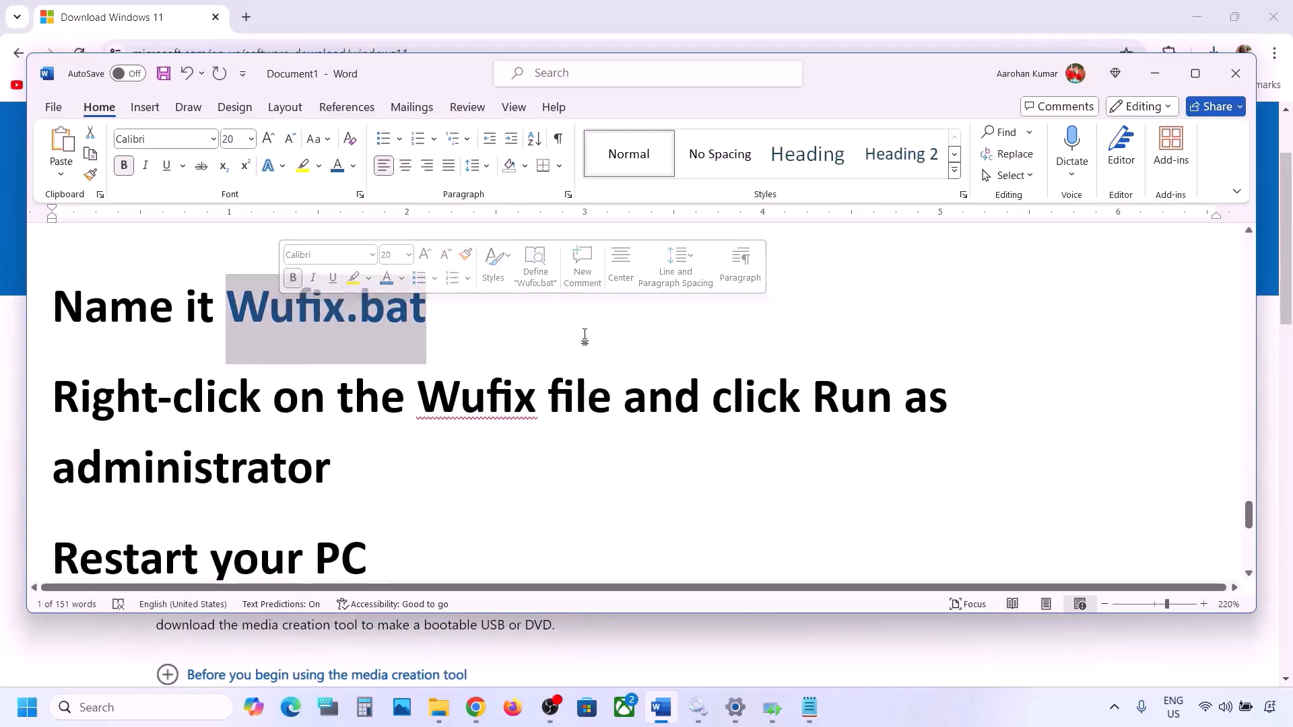
Save the Notepad commands on the Desktop as Wufix.bat with the type set to All files, and close Notepad
left_click(809, 706)
key("ctrl+s")
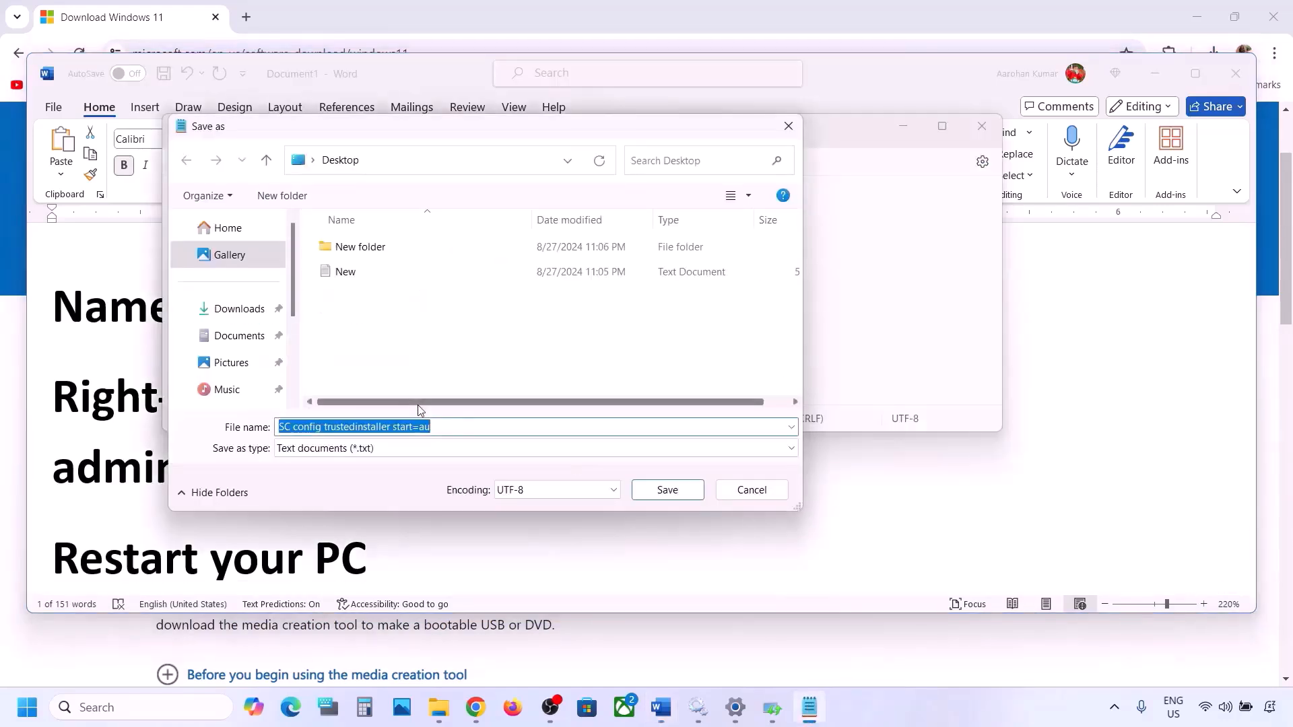
key("ctrl+v")
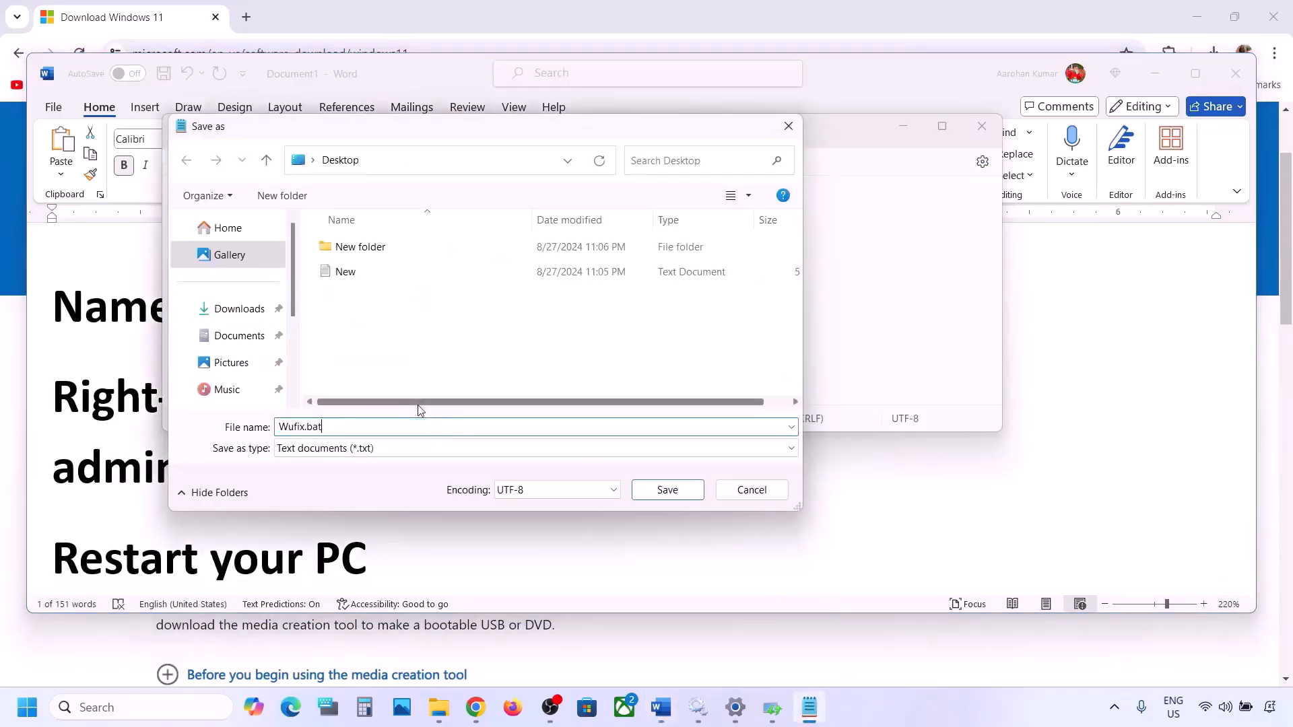
left_click(381, 449)
left_click(334, 479)
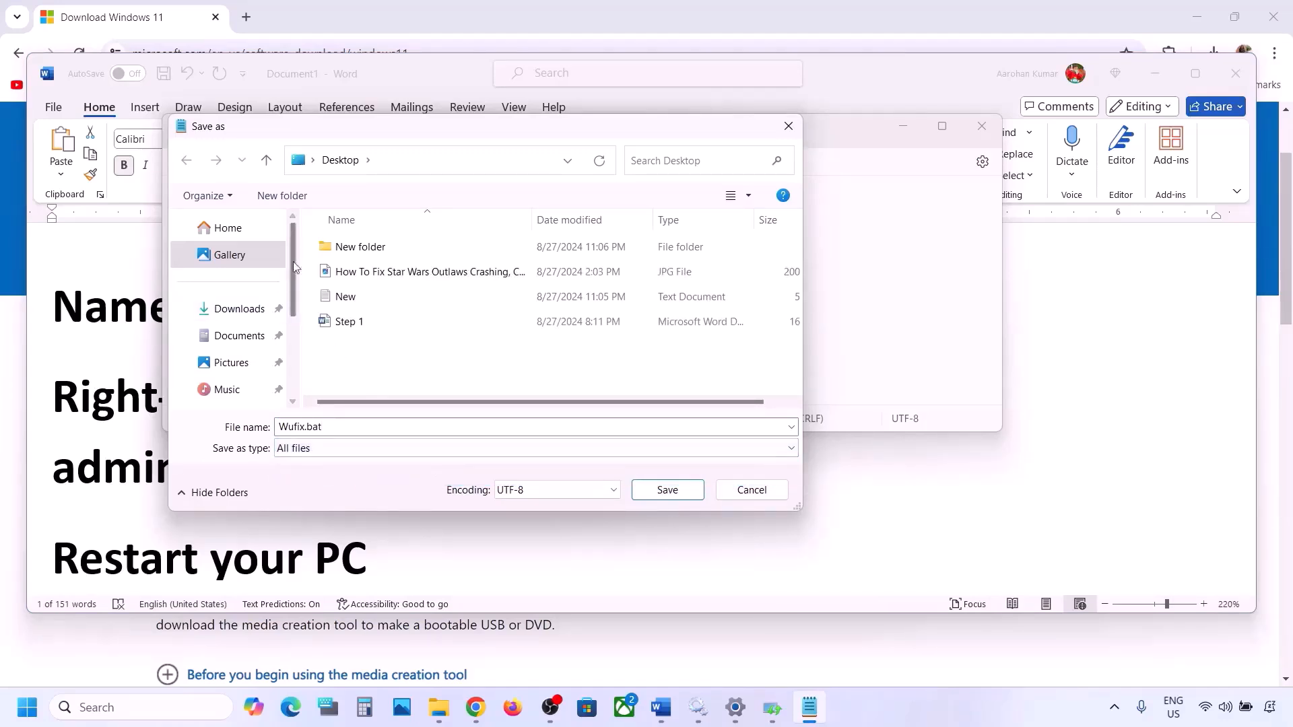
left_click(674, 492)
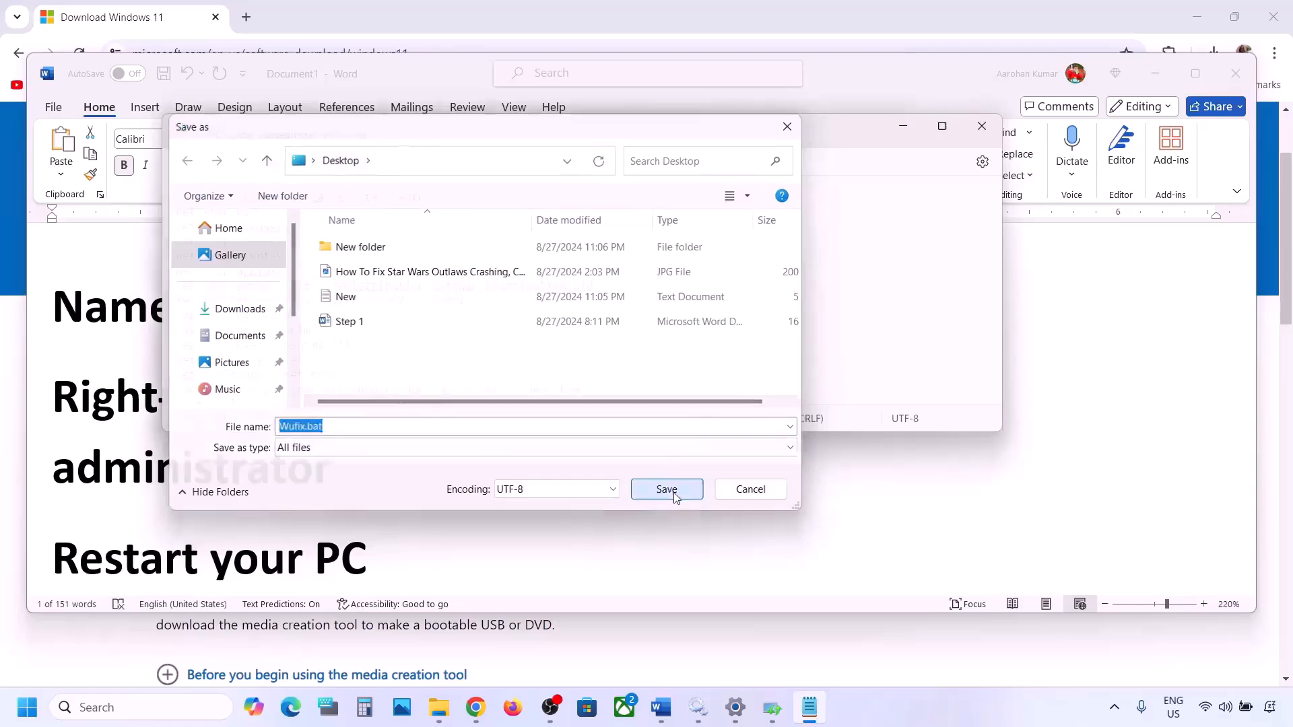
left_click(981, 126)
Dismiss the Windows Update troubleshooter and run the Wufix batch file from the desktop as administrator
key("super+d")
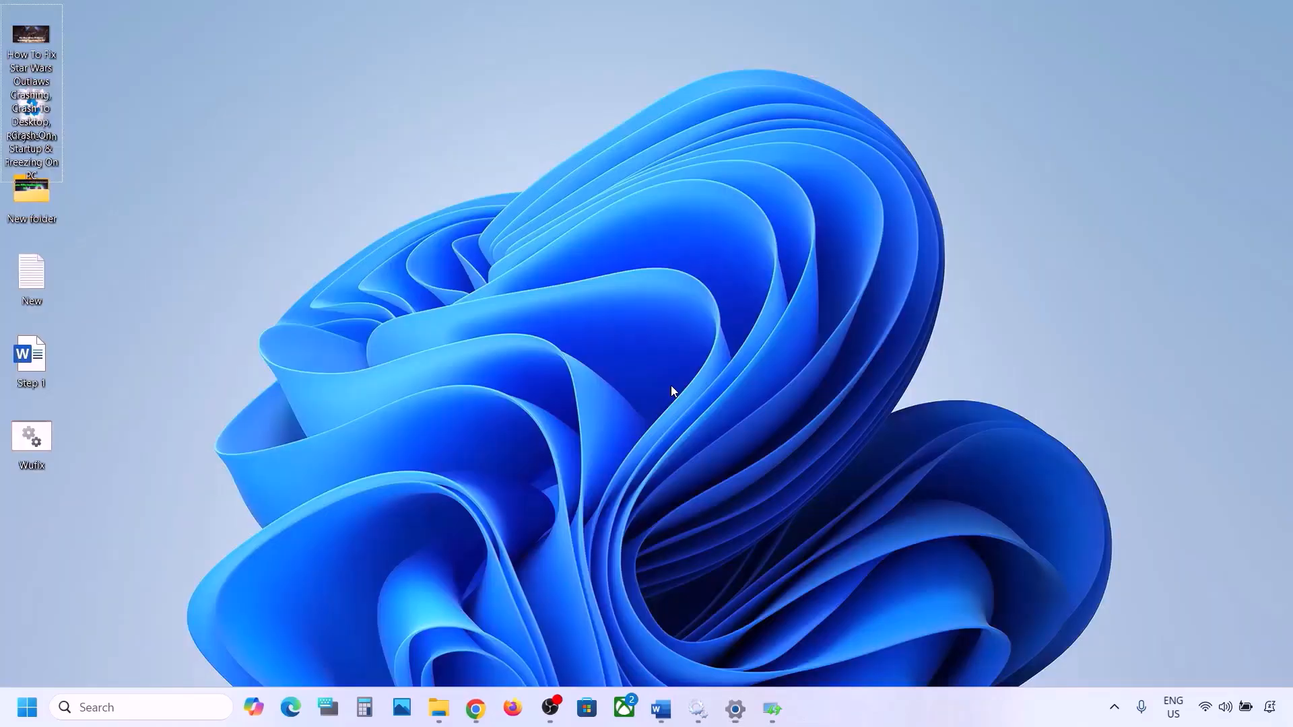
left_click(39, 443)
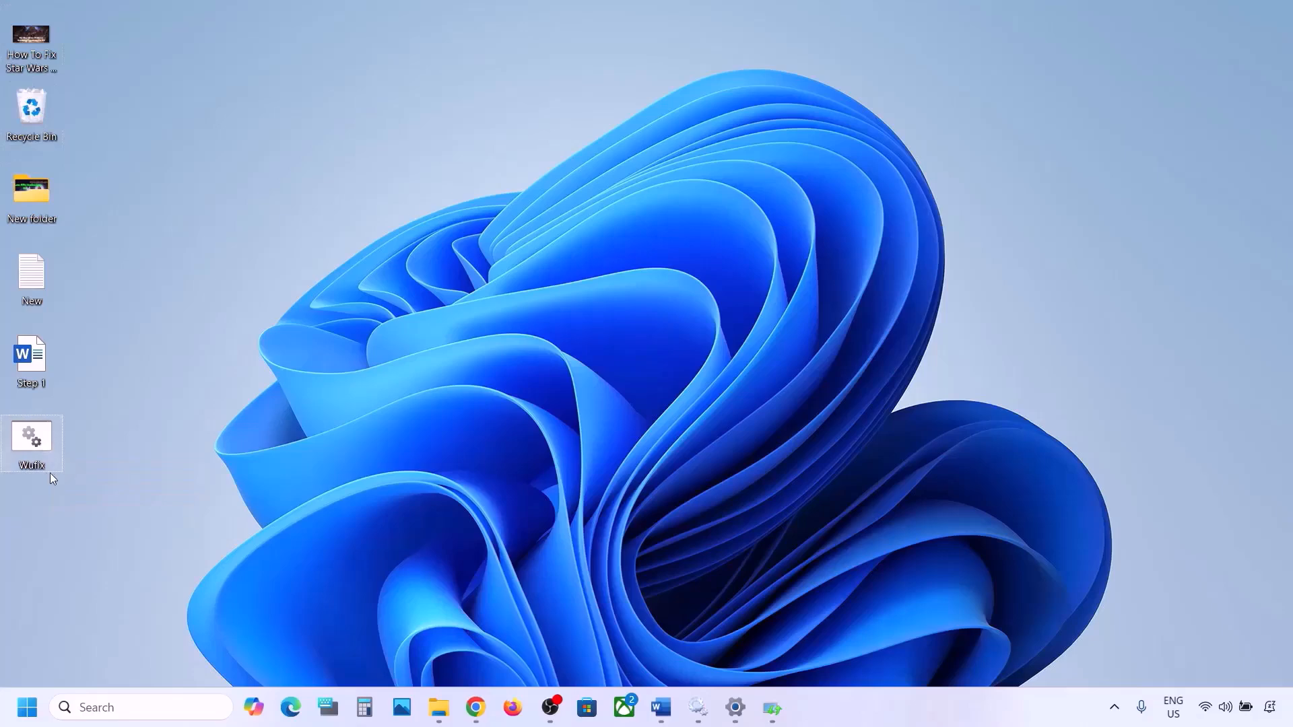
double_click(38, 439)
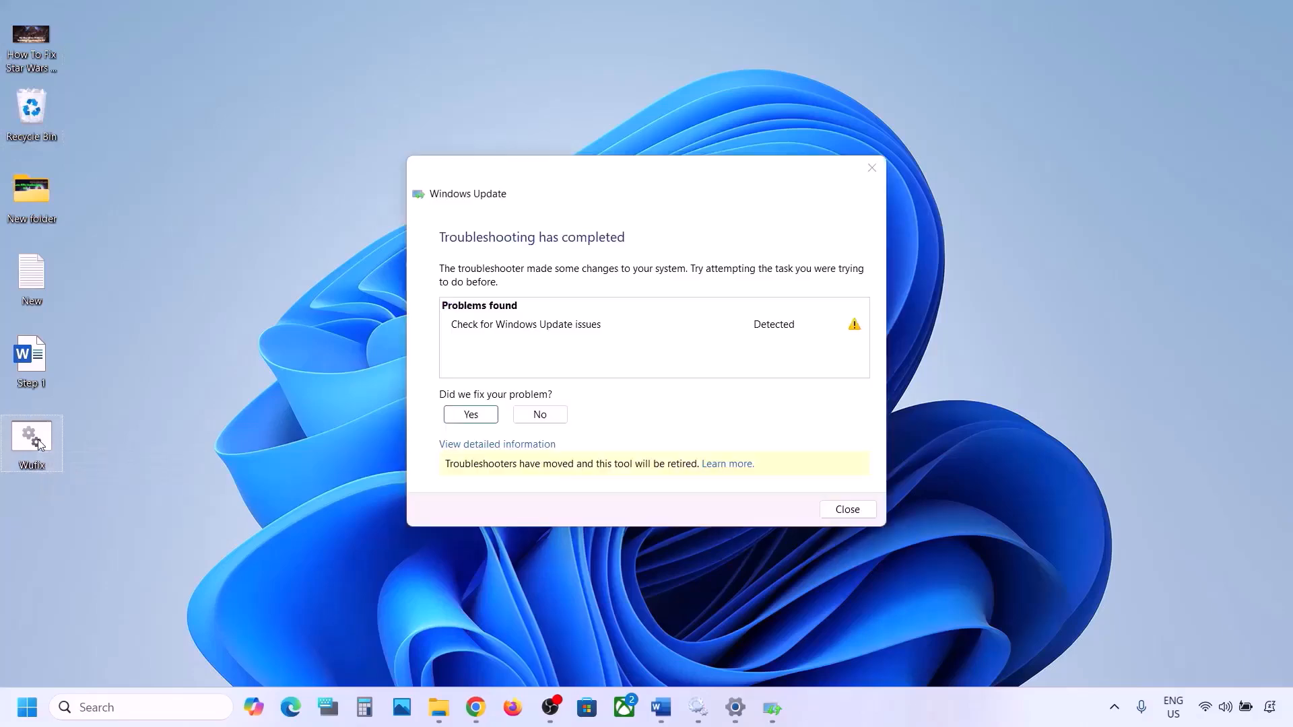
left_click(871, 168)
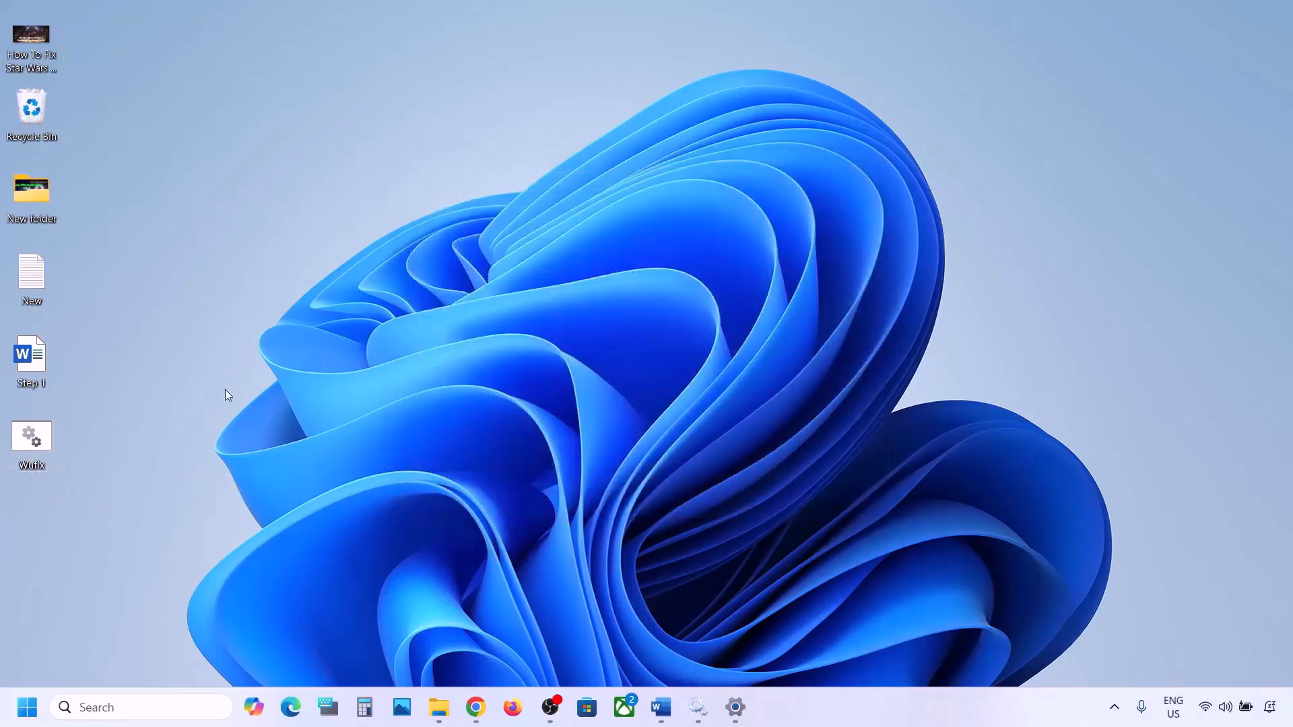
right_click(37, 439)
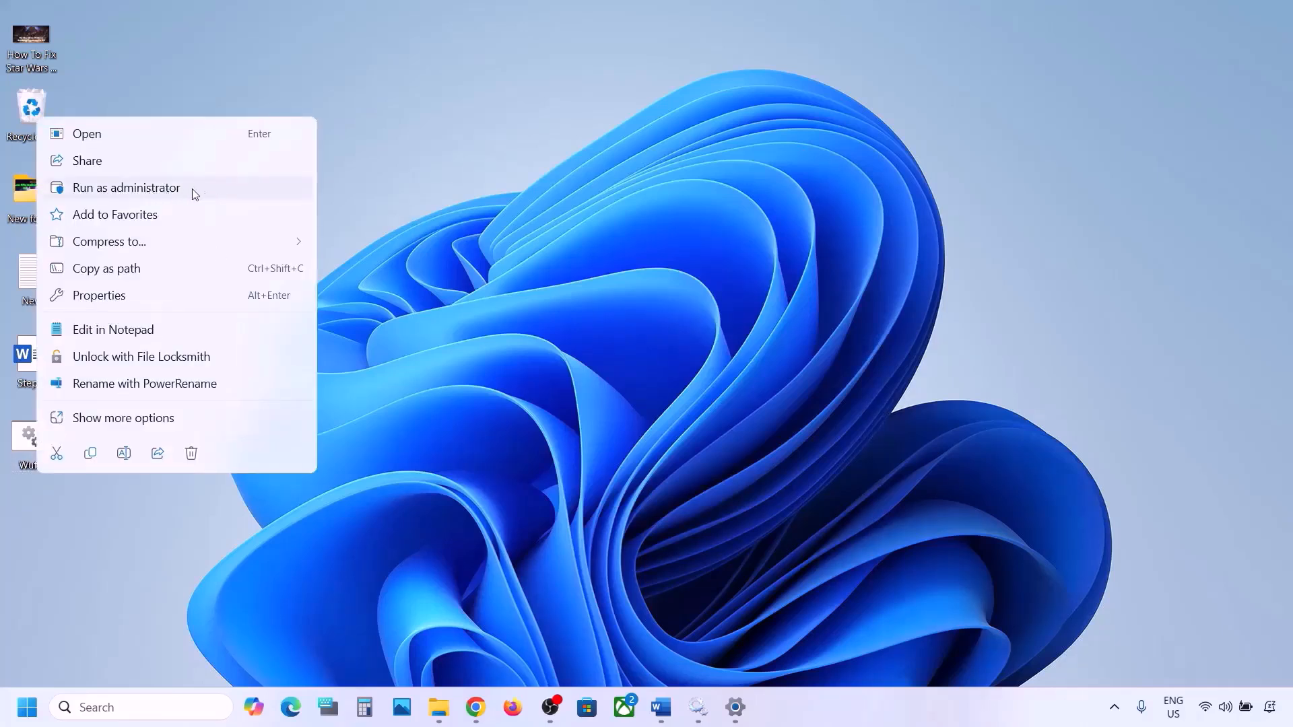
left_click(162, 191)
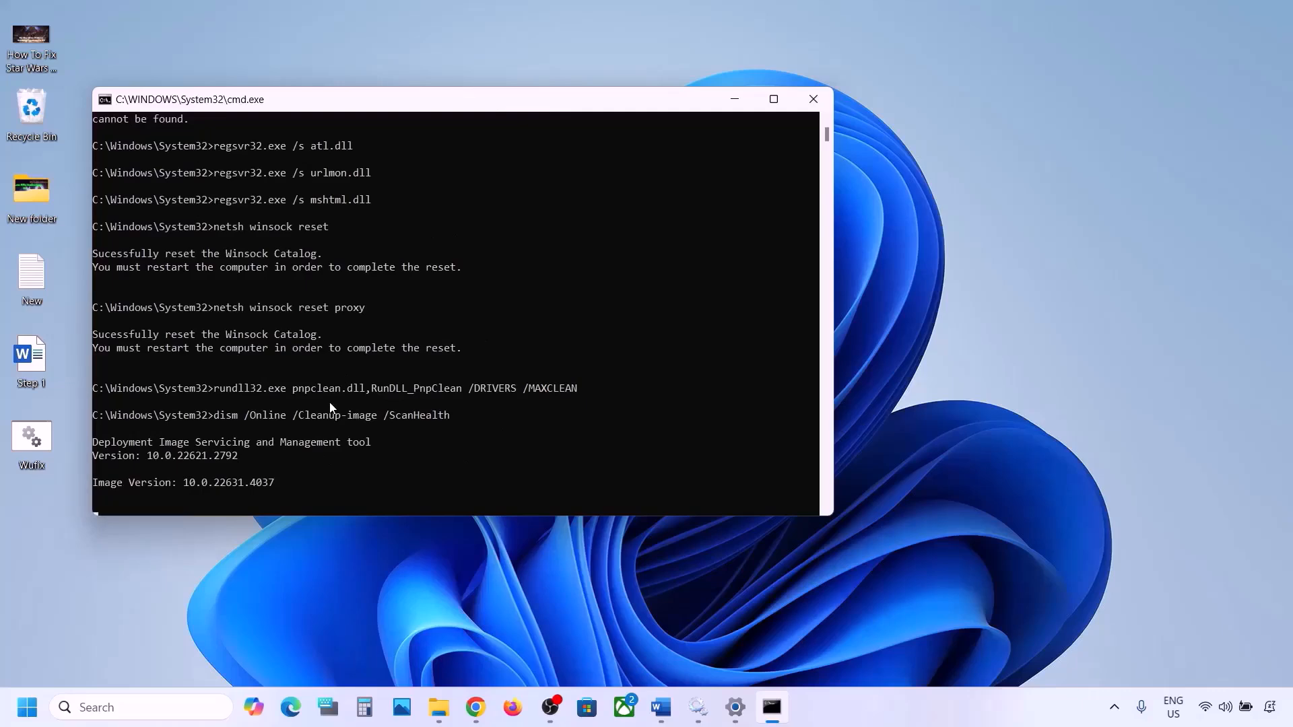
left_click(27, 707)
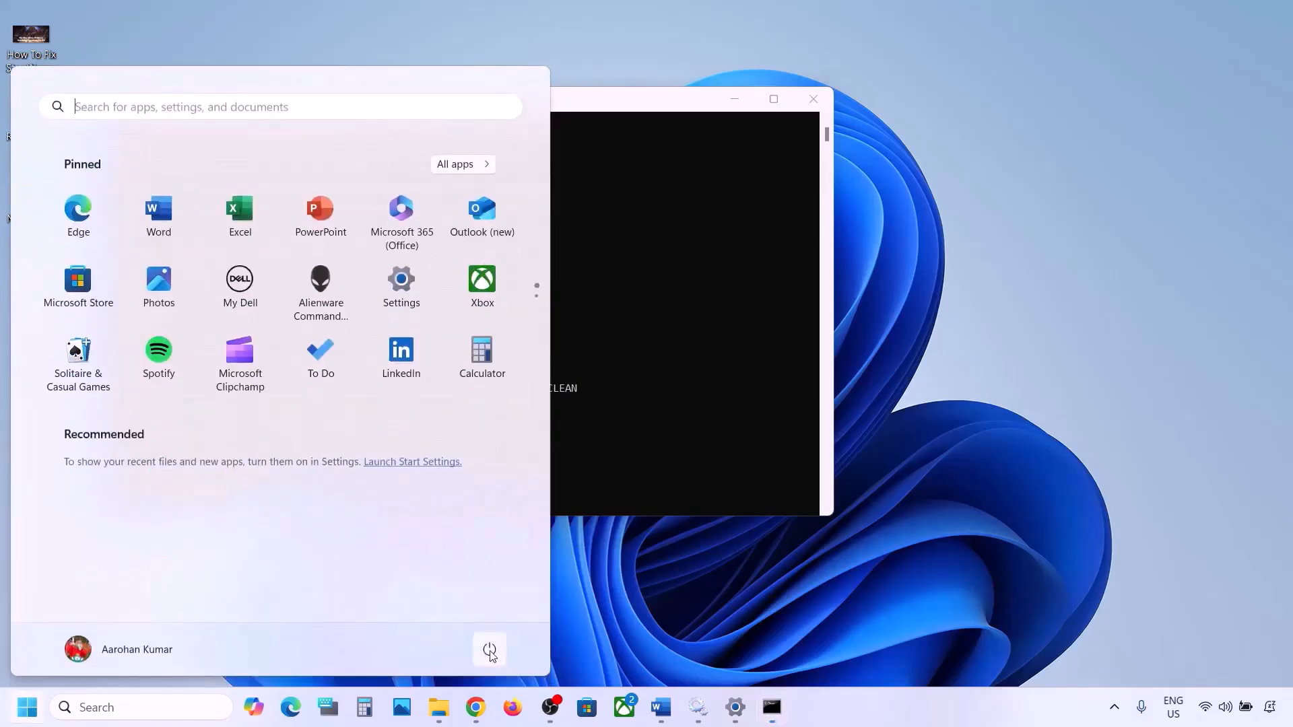
left_click(490, 650)
key("Escape")
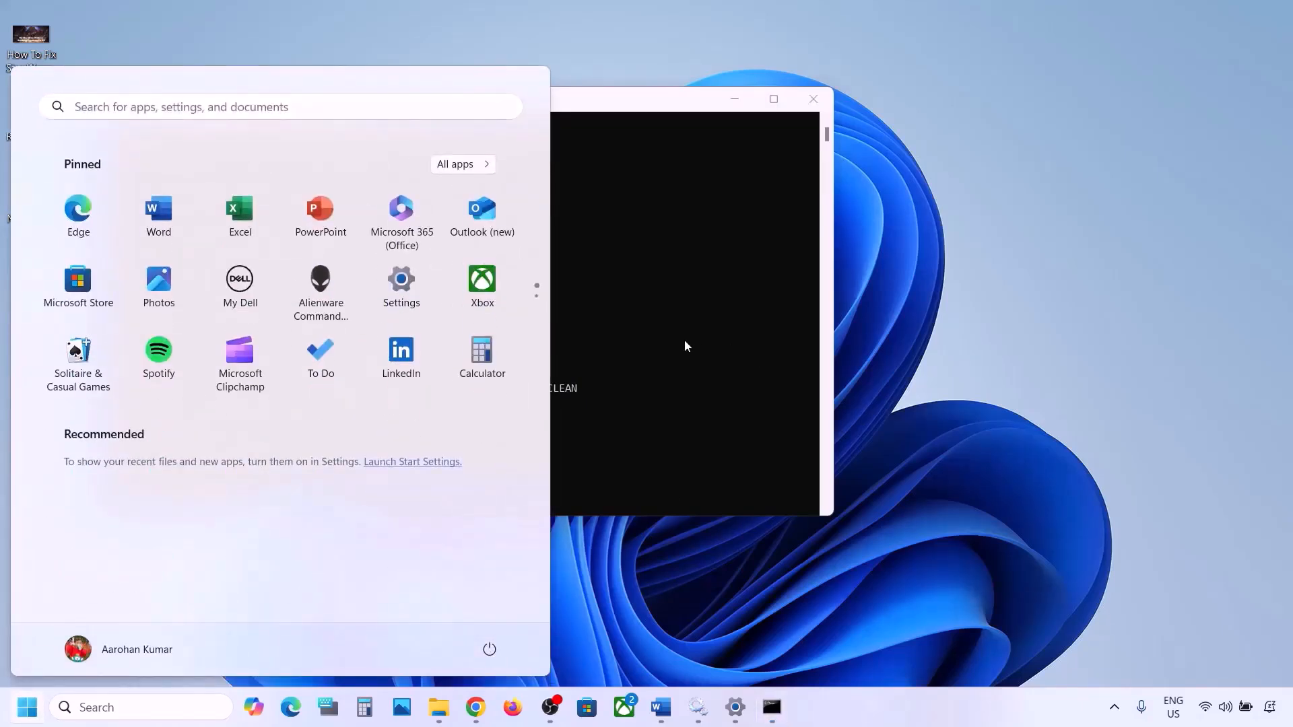
left_click(686, 346)
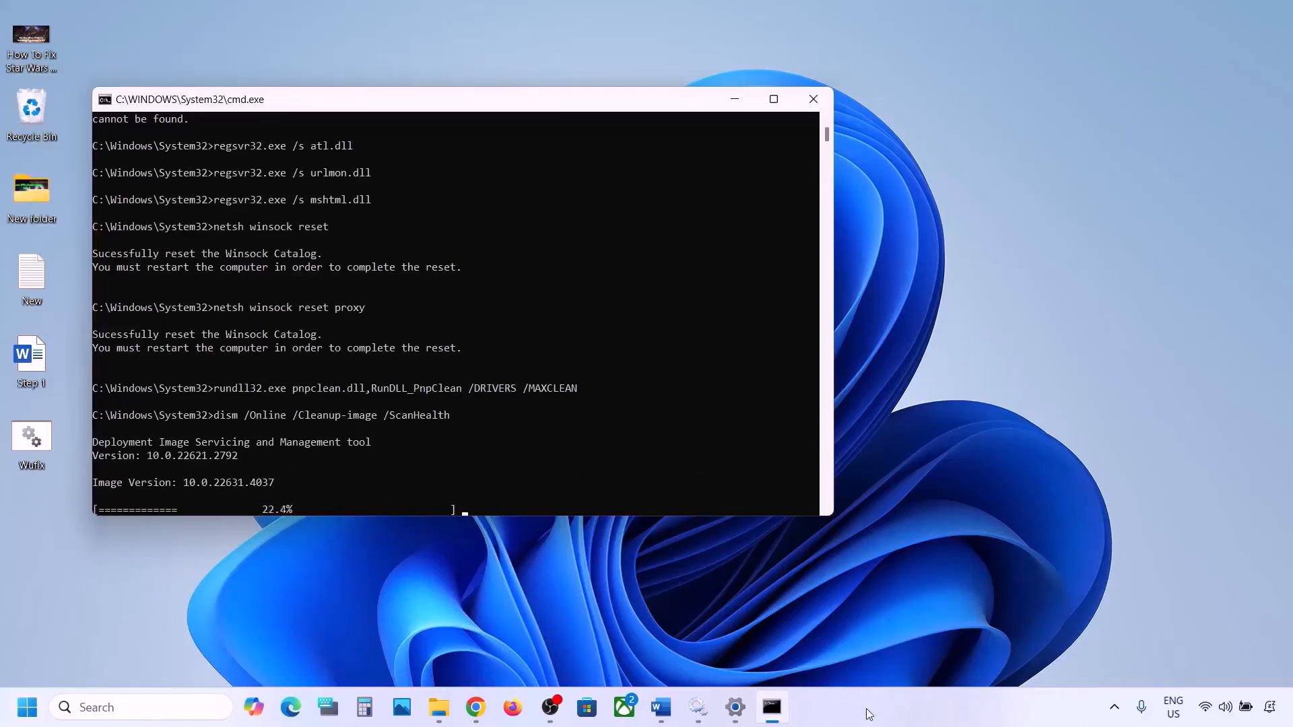
Minimize the command window and read Step 6 about the Media Creation Tool in the Word document
left_click(772, 707)
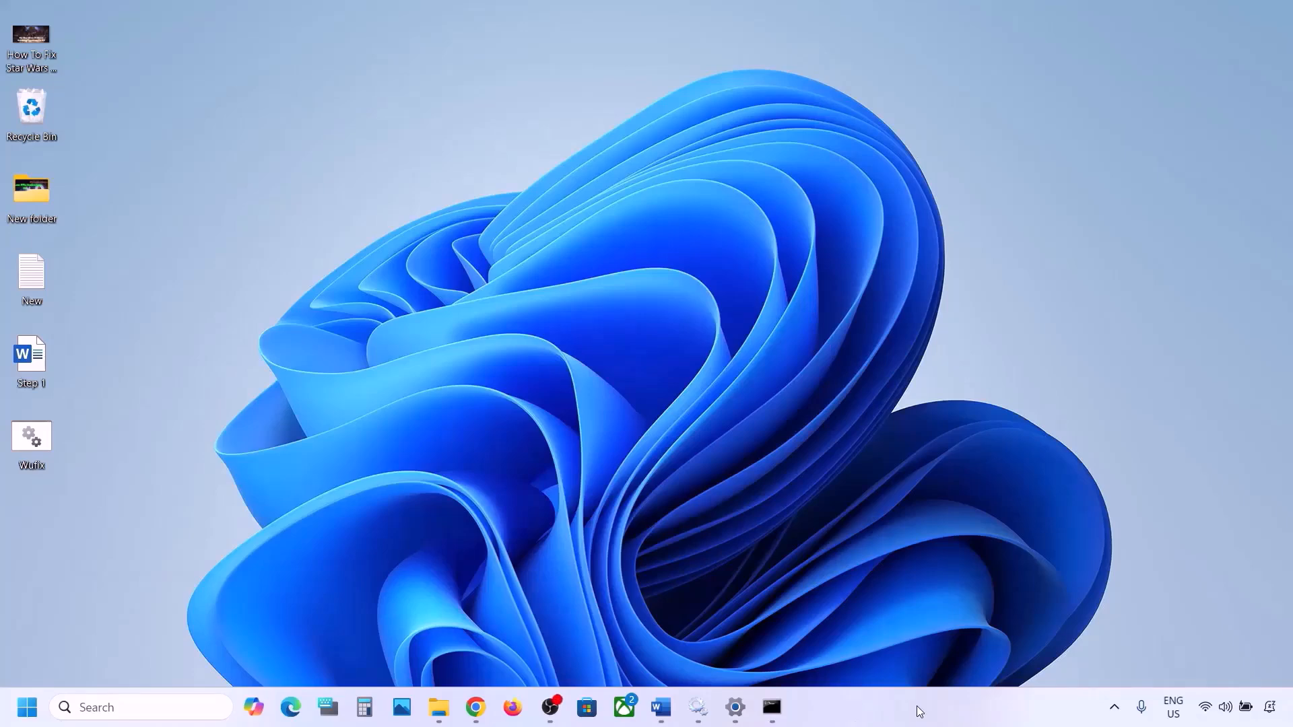
left_click(661, 707)
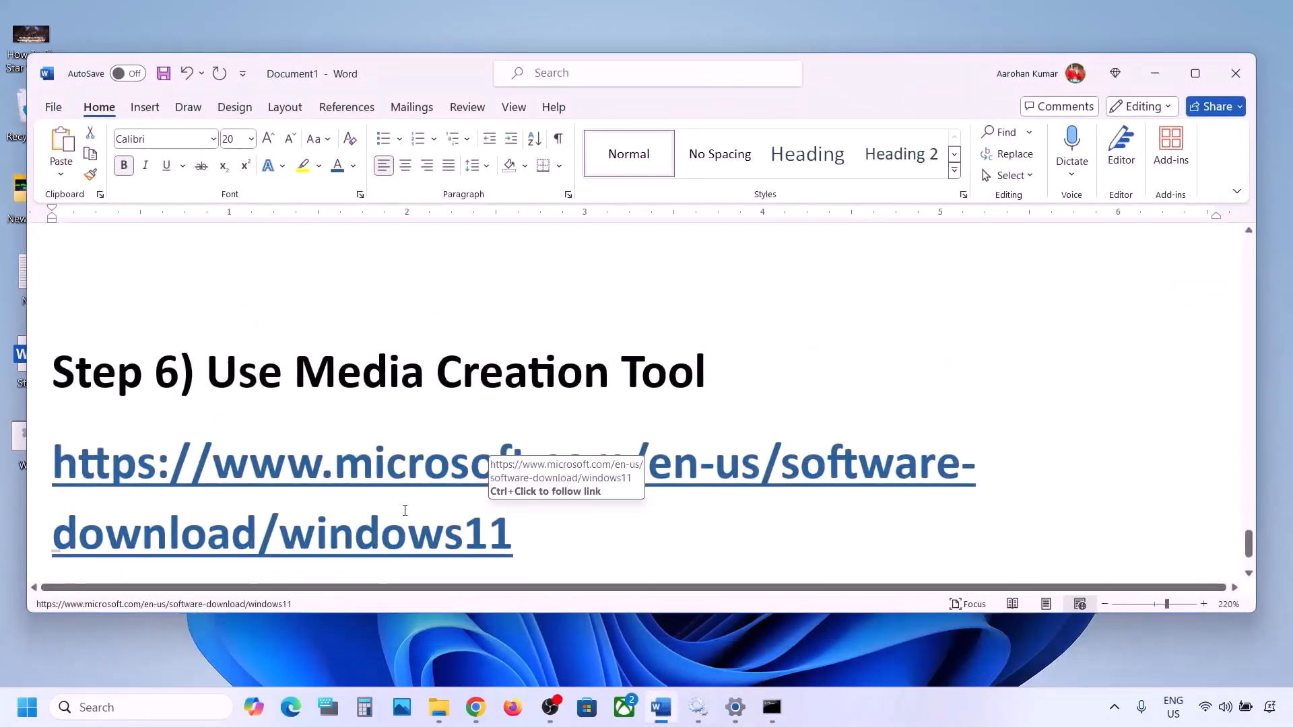
scroll(405, 510, "down", 2)
left_click_drag(211, 267, 714, 269)
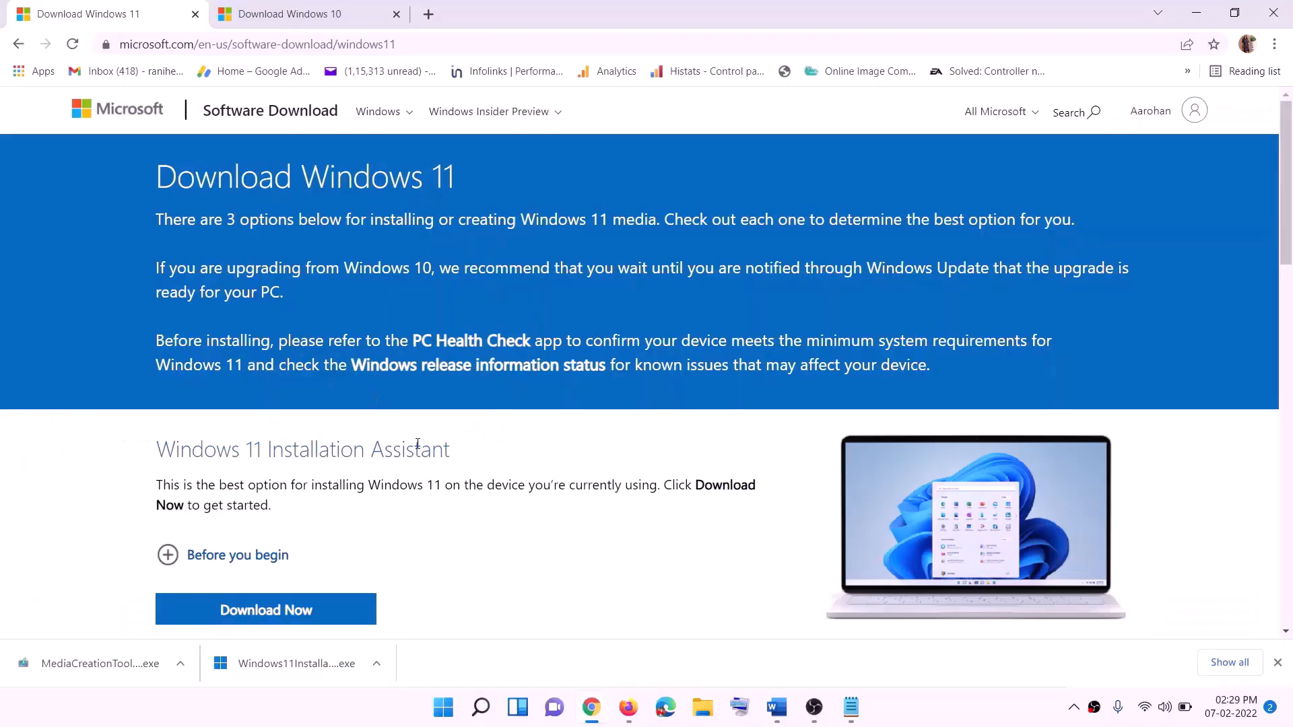
Download the media creation tool from the Create Windows 11 Installation Media section and launch it
scroll(472, 404, "down", 4)
left_click_drag(241, 529, 354, 530)
scroll(353, 530, "down", 2)
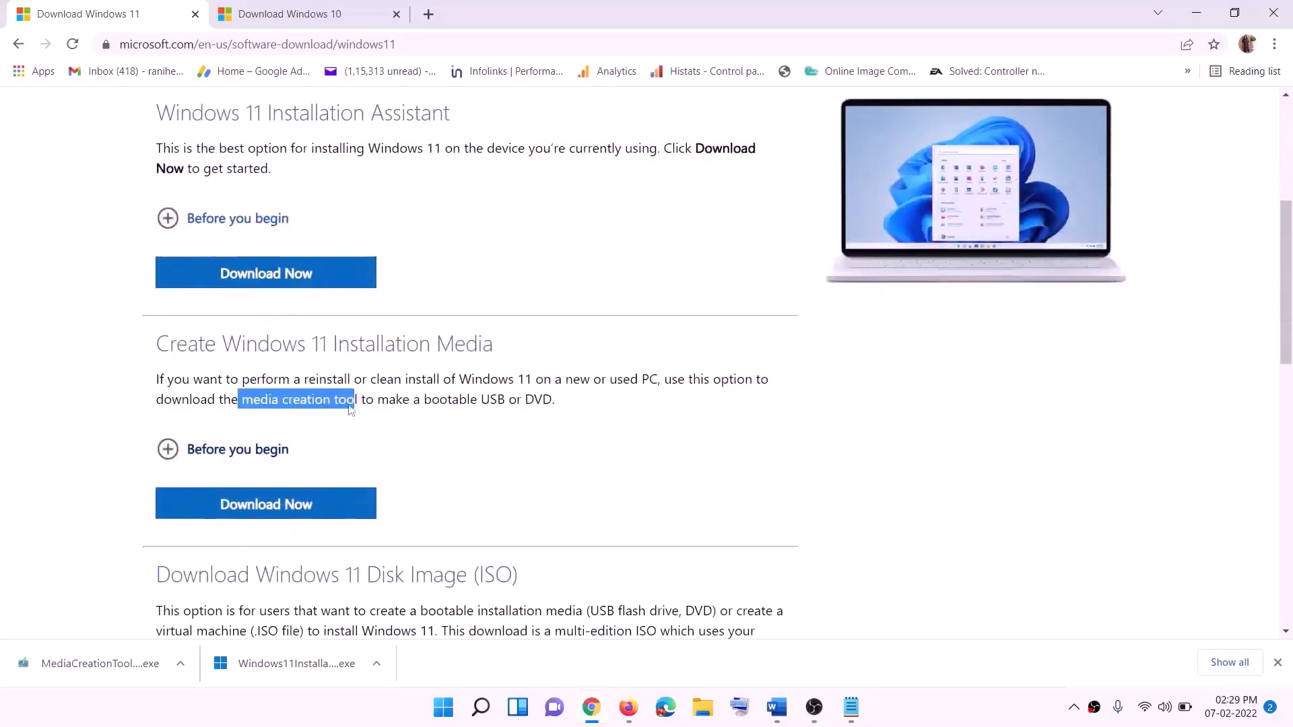
left_click_drag(242, 399, 374, 401)
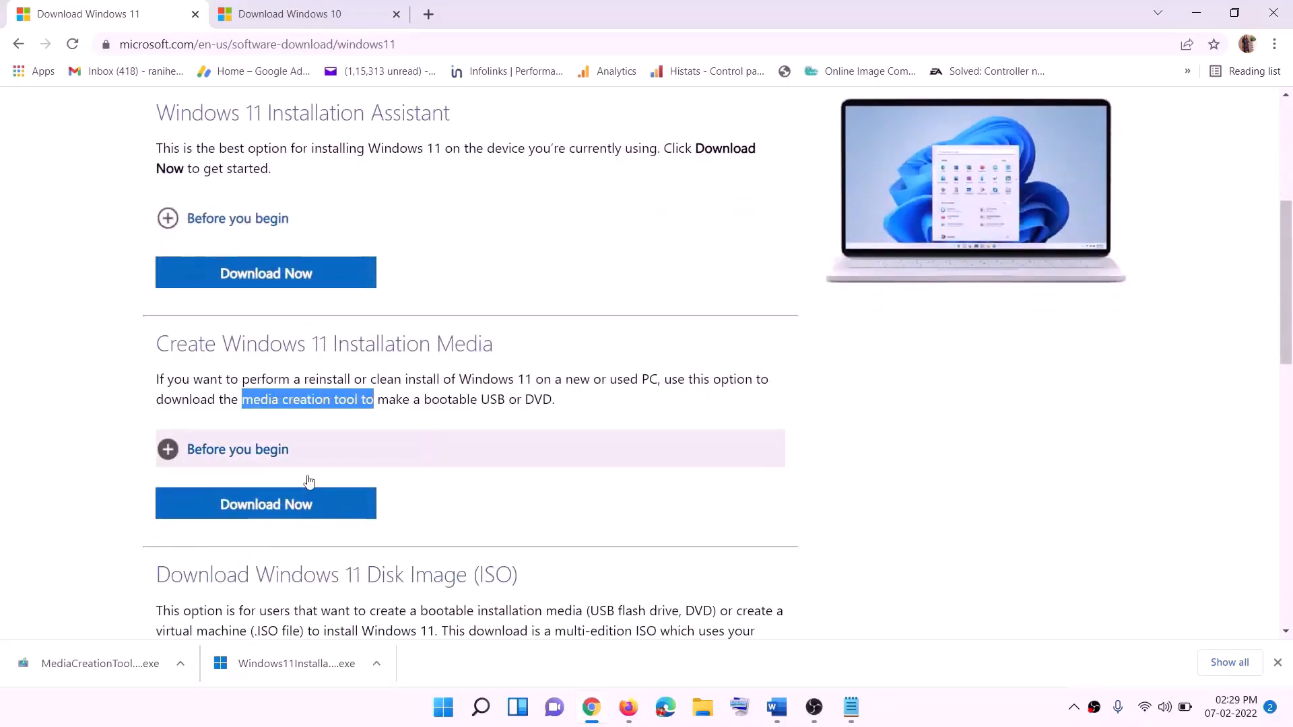
left_click(257, 513)
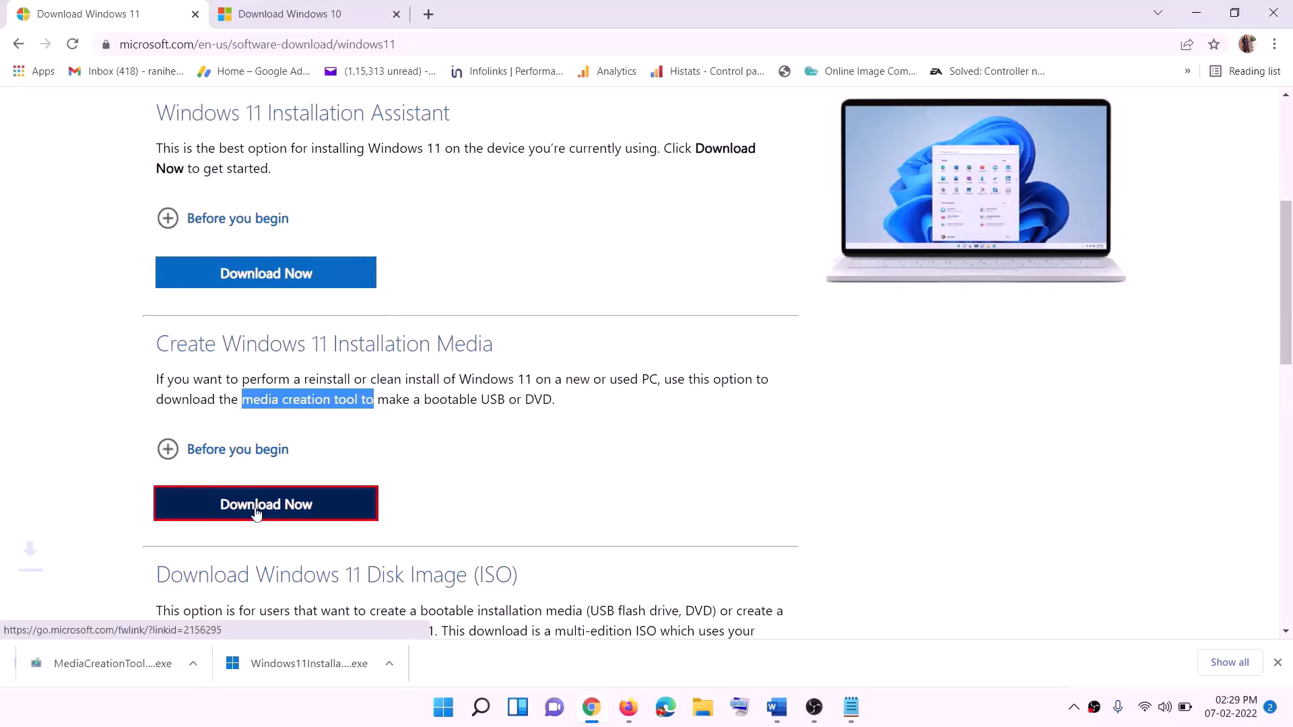
left_click(90, 669)
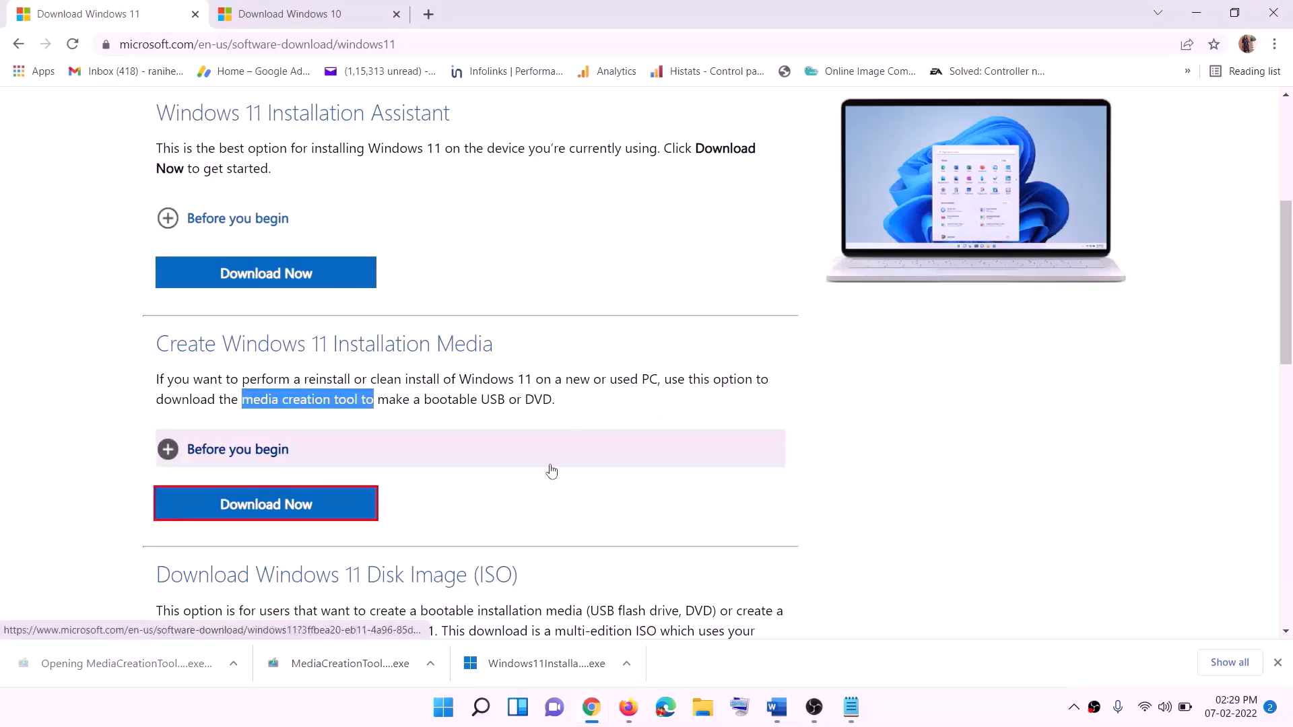
left_click(560, 490)
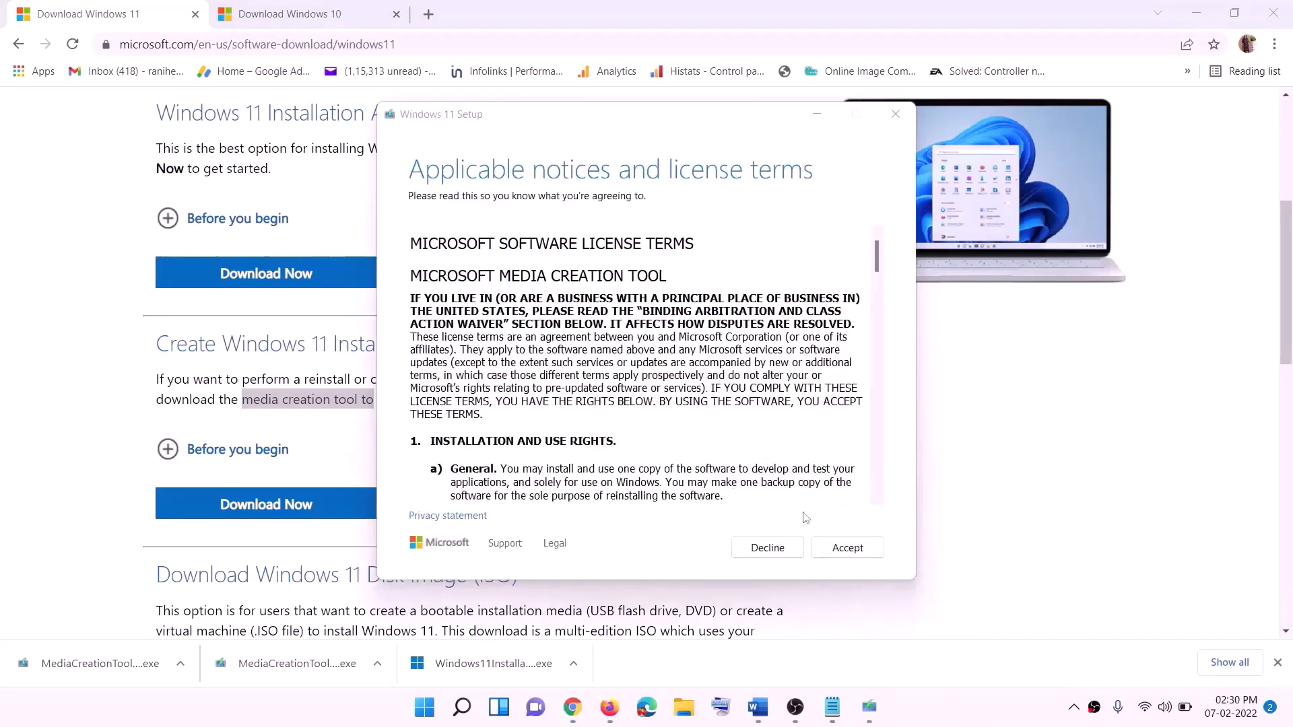
Accept the license terms, keep the recommended language and edition, and choose an ISO file with the Desktop as its location
left_click(829, 546)
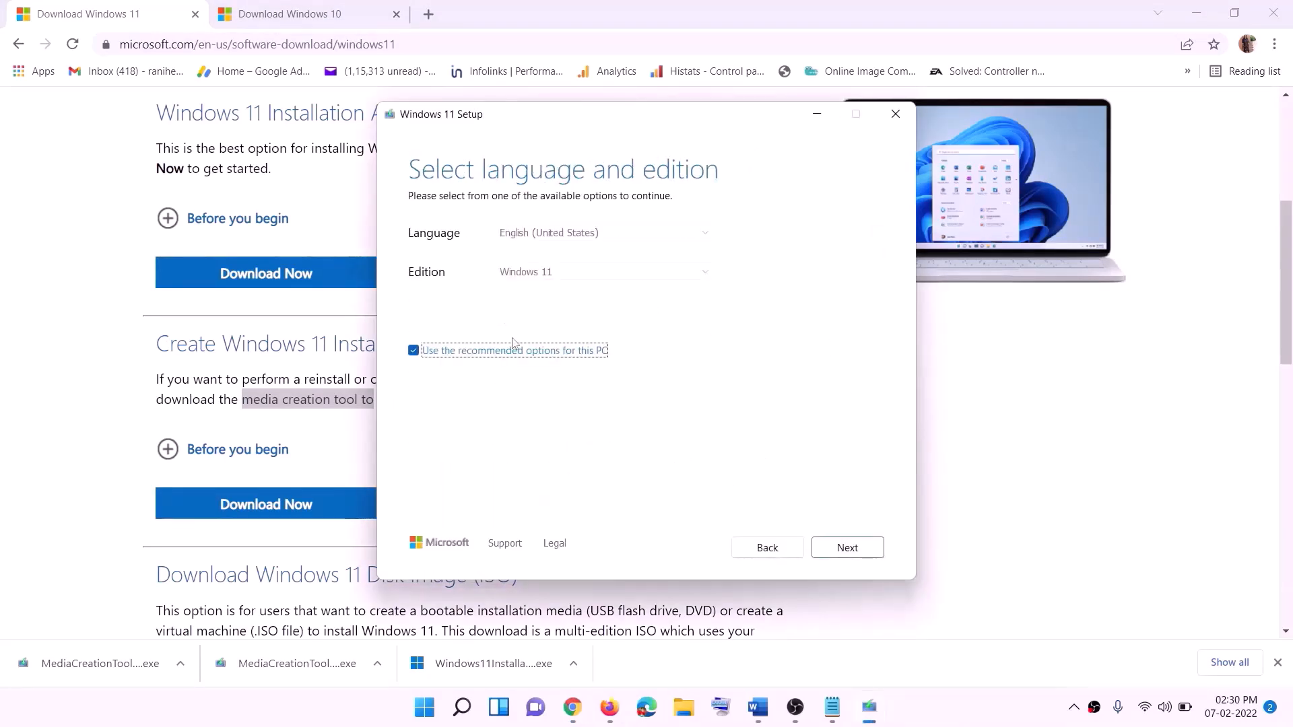
left_click(838, 549)
left_click(434, 291)
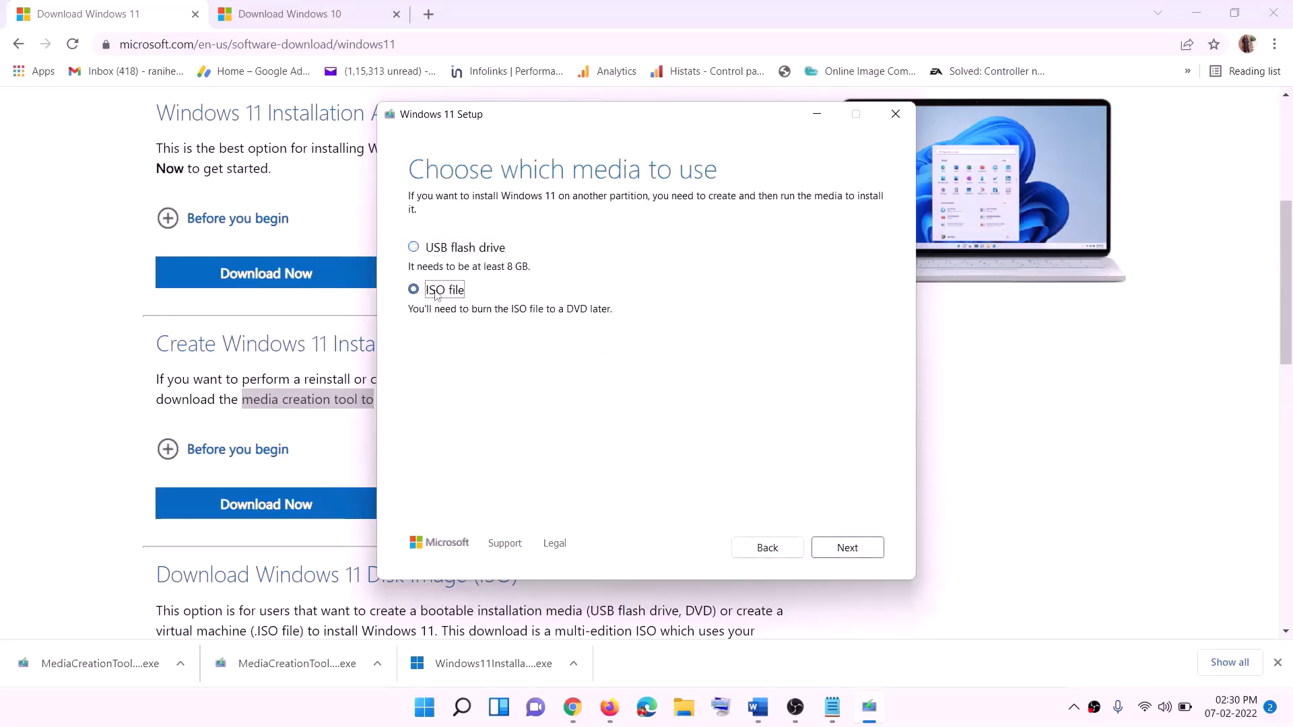
left_click(852, 548)
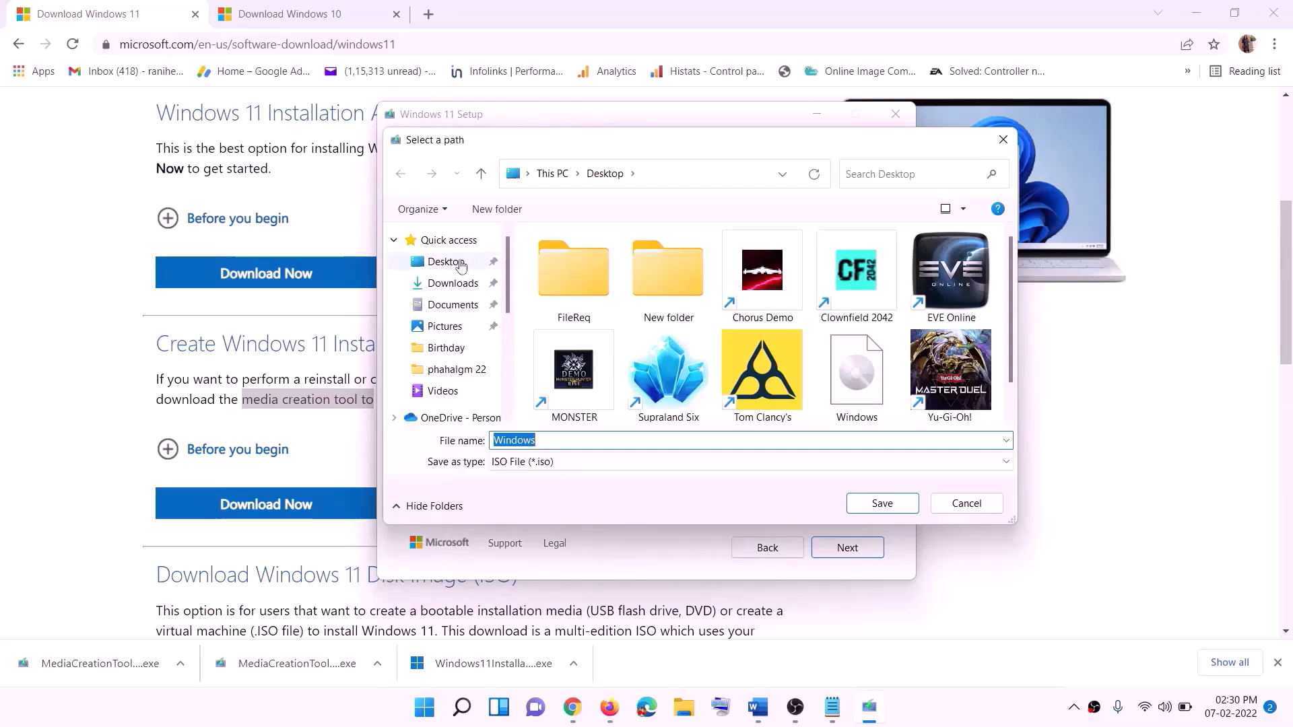
left_click(410, 268)
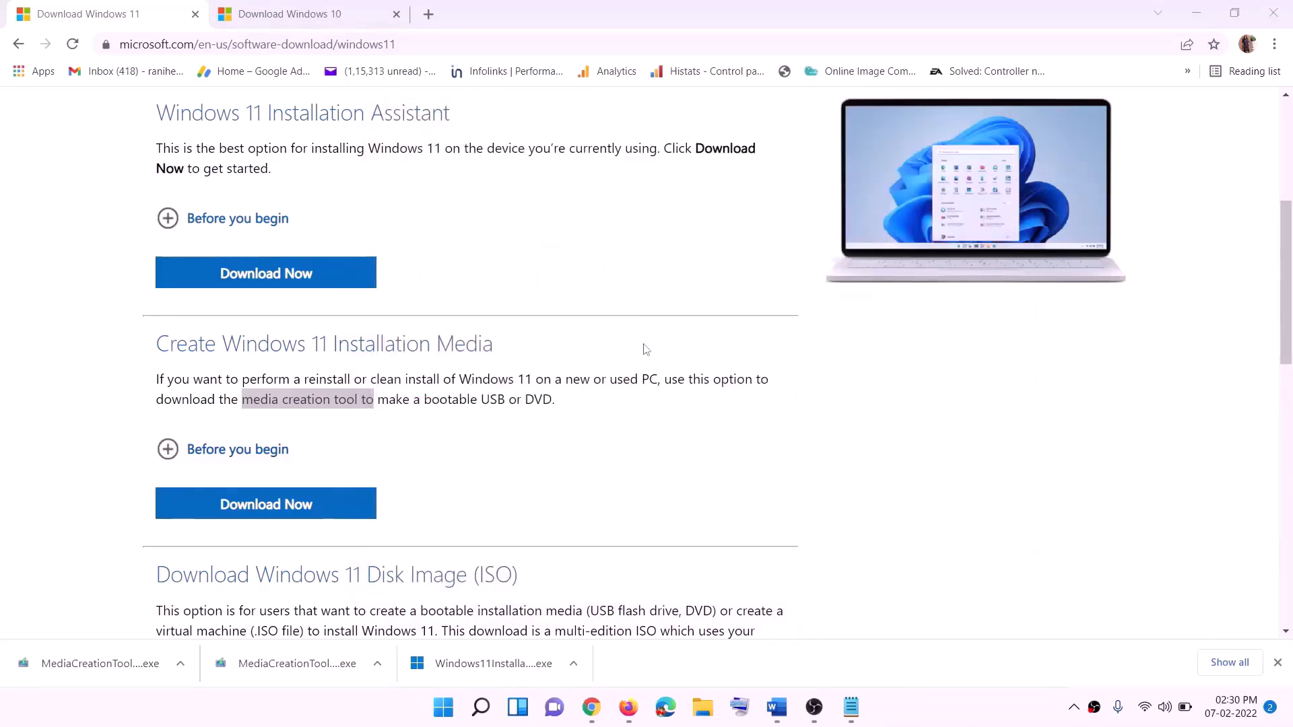
Move the Windows ISO file to another spot among the desktop icons and mount it
key("super+d")
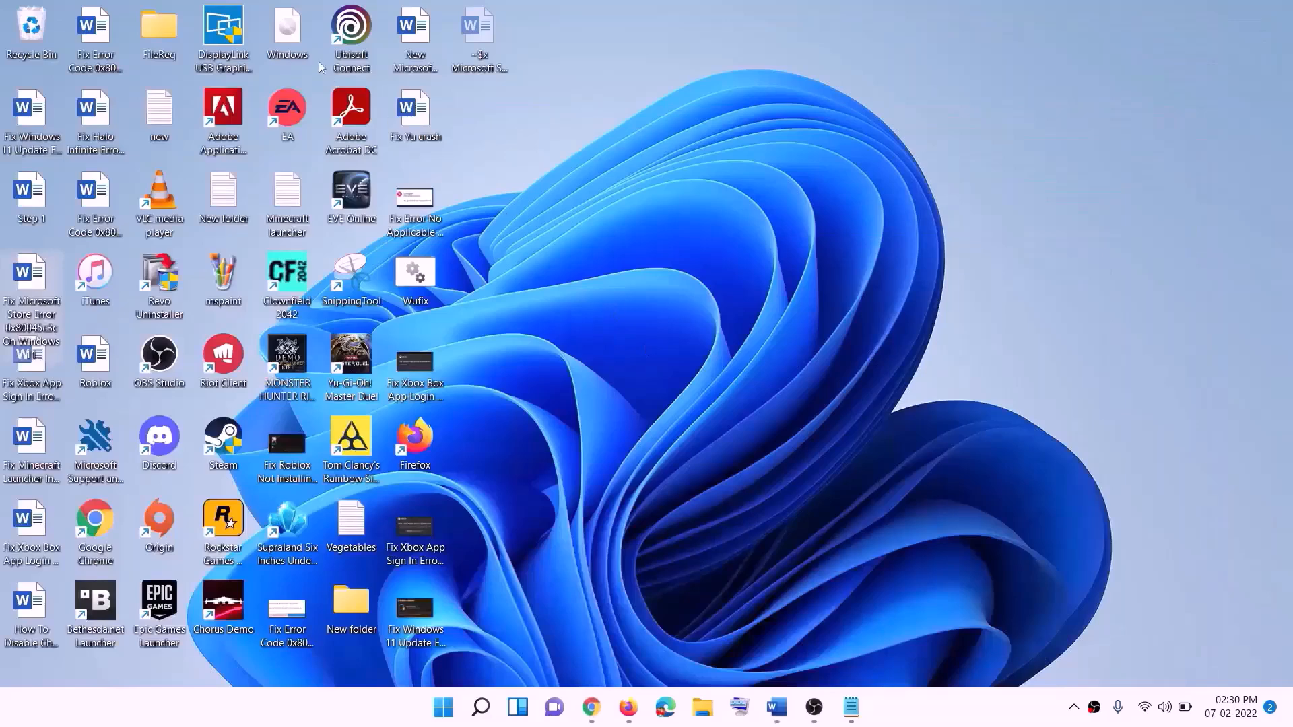
left_click_drag(293, 34, 518, 470)
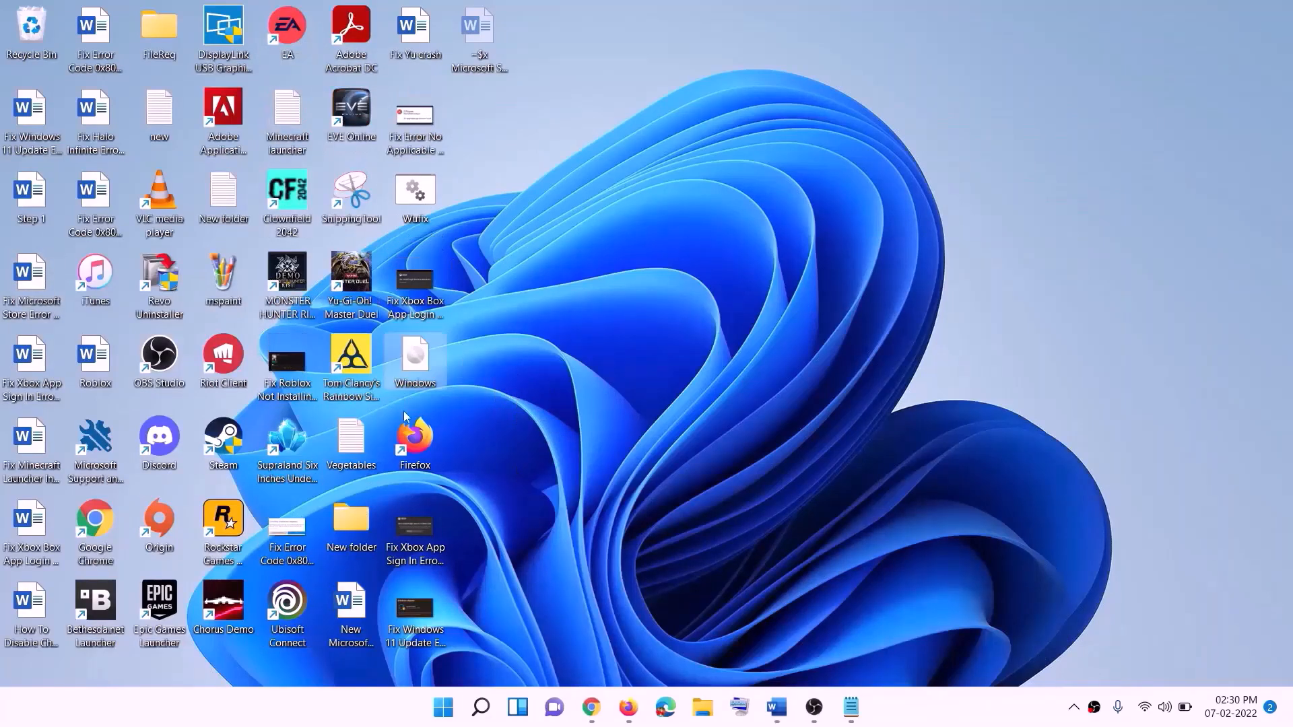
double_click(417, 363)
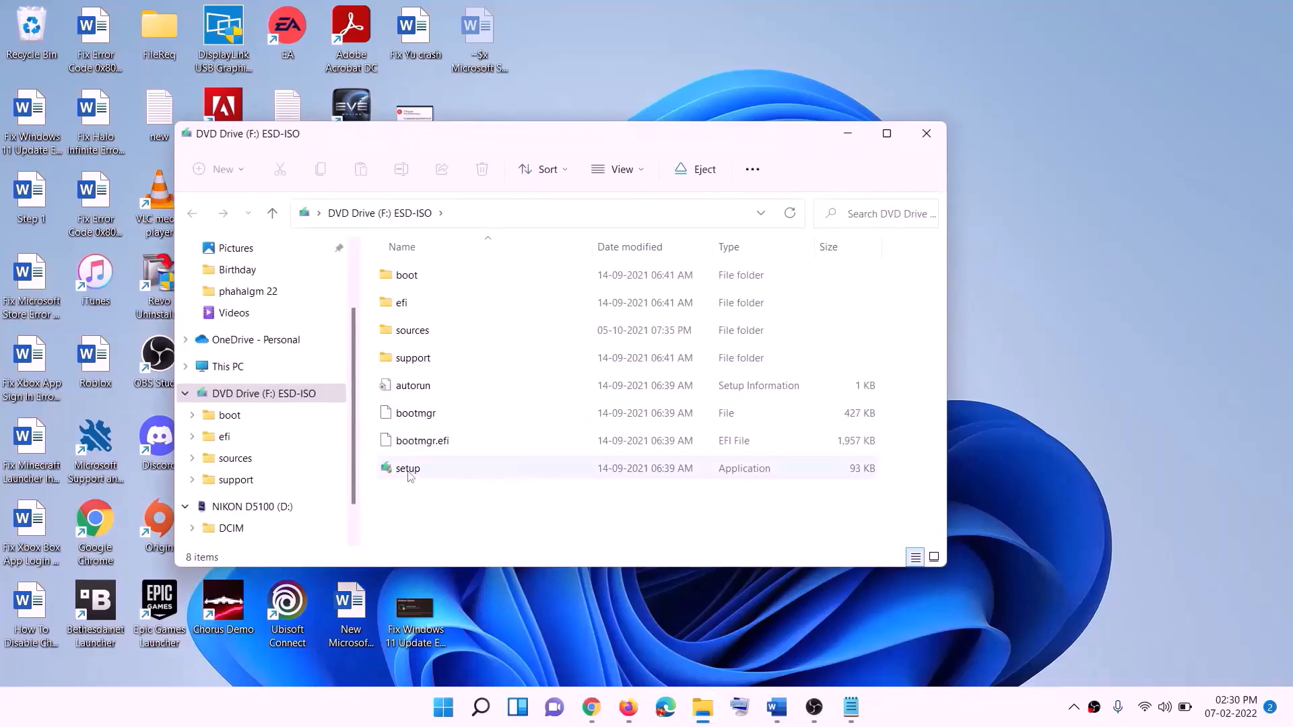
Run the setup application from the ESD-ISO drive and continue past the Install Windows 11 page
left_click(408, 469)
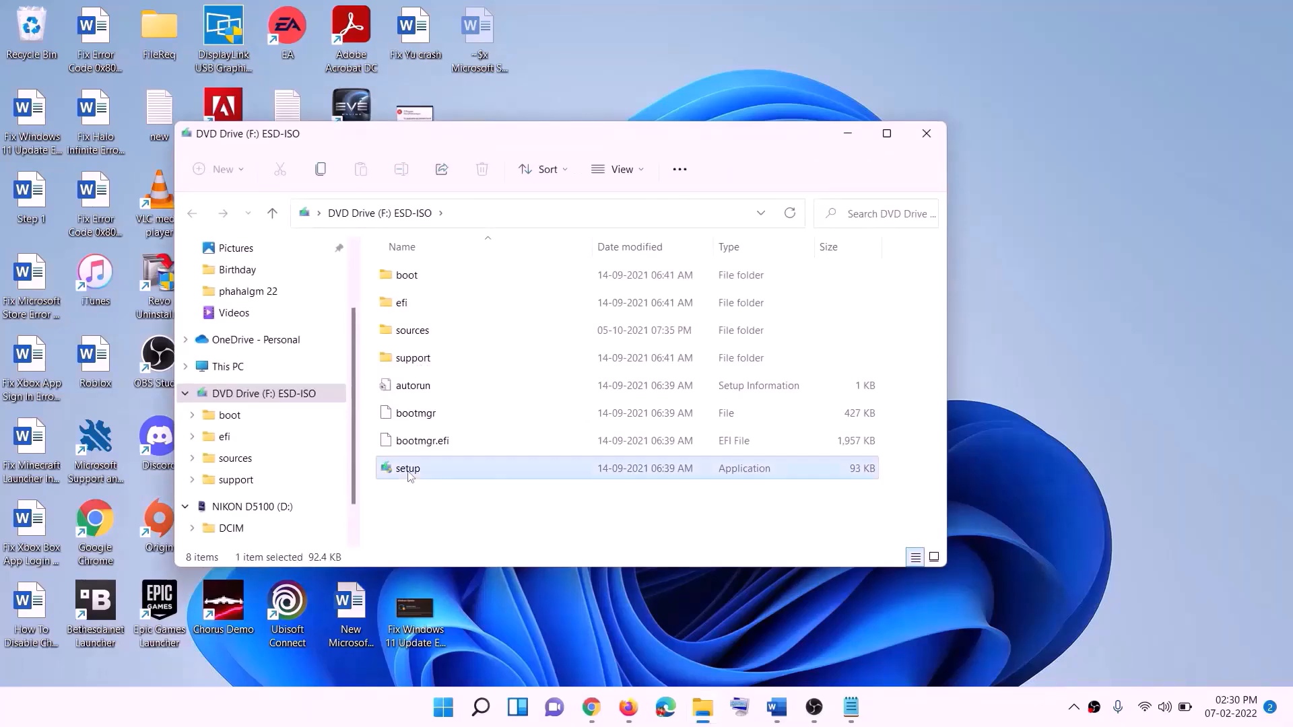
double_click(443, 467)
left_click(626, 521)
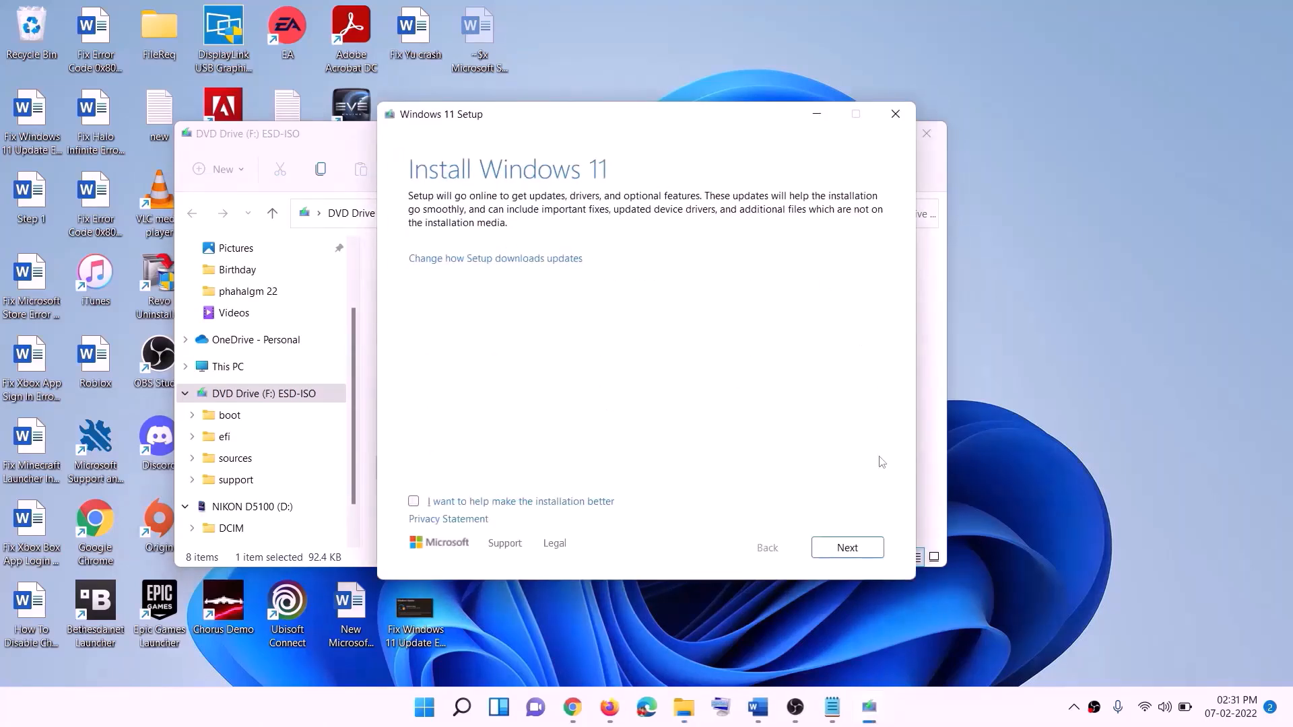
left_click(865, 547)
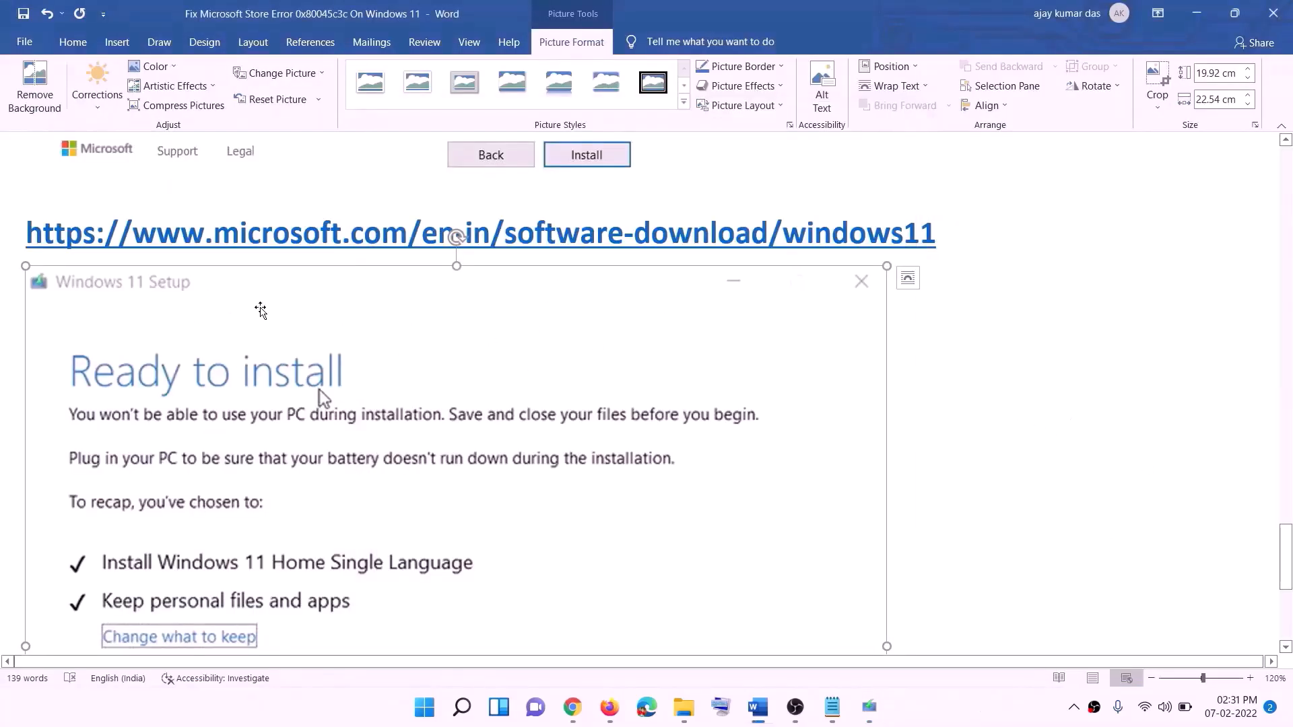
Review the Ready to install screenshot in the Word document, checking the edition and what will be kept
scroll(299, 334, "down", 2)
scroll(299, 335, "down", 3)
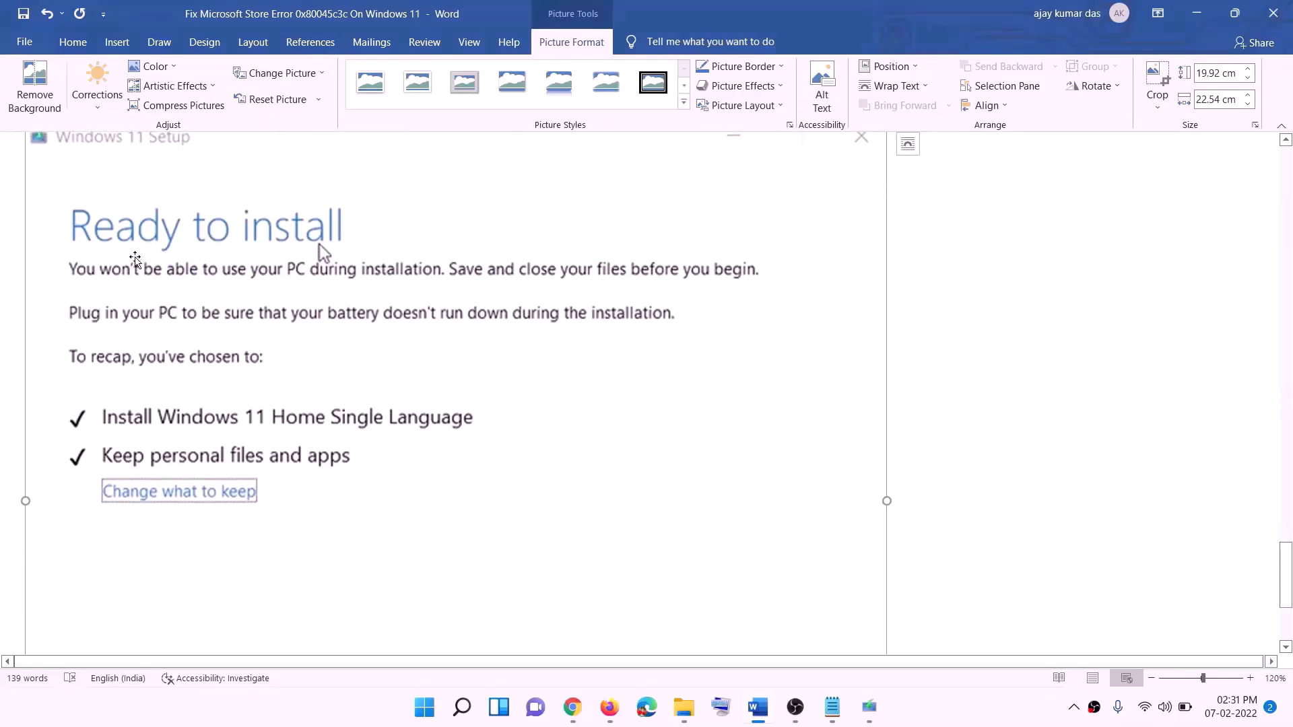
scroll(353, 269, "down", 1)
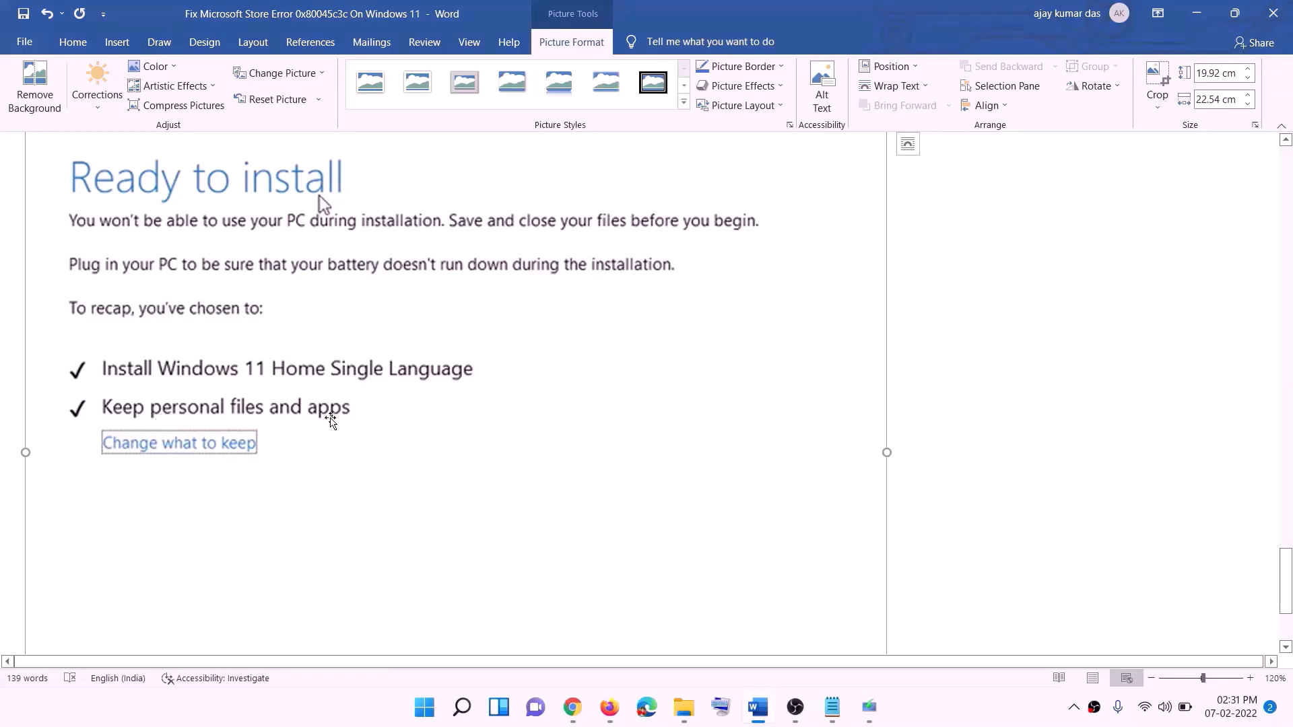
scroll(330, 421, "down", 3)
scroll(683, 499, "up", 7)
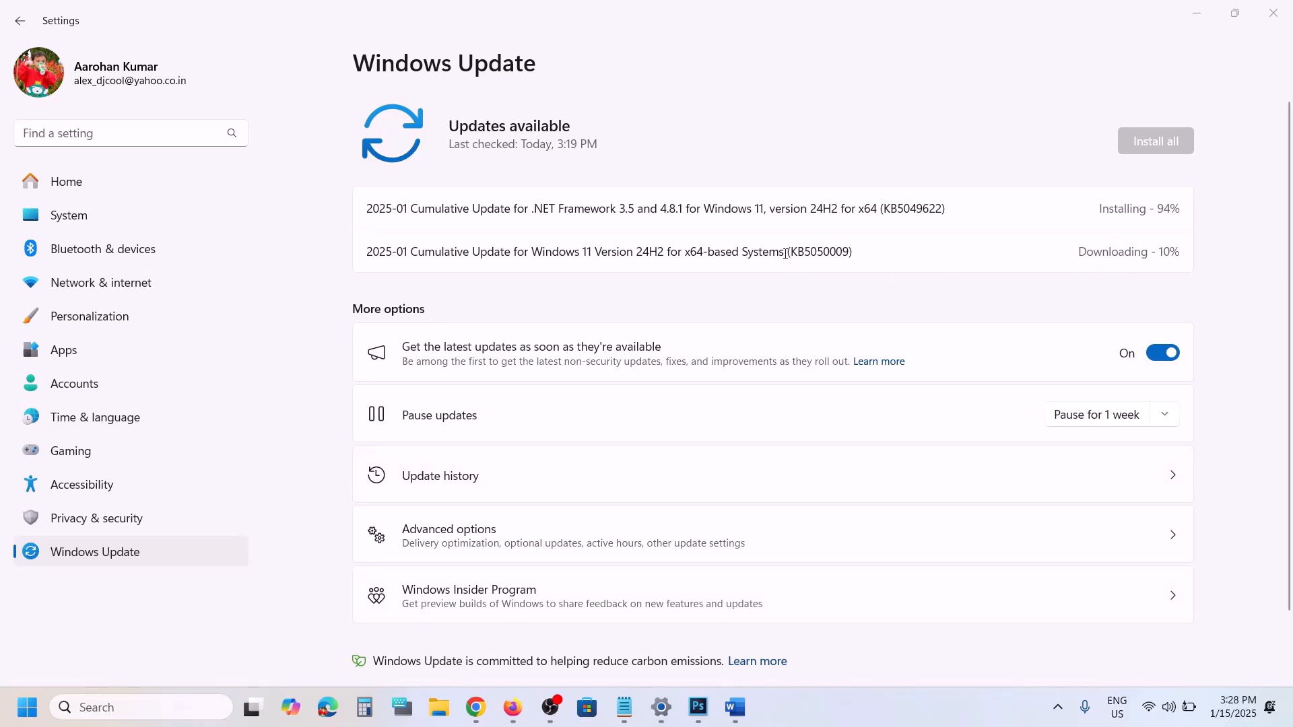
In Windows Update, highlight the KB number of the 2025-01 Cumulative Update for Windows 11 Version 24H2
left_click_drag(785, 253, 853, 253)
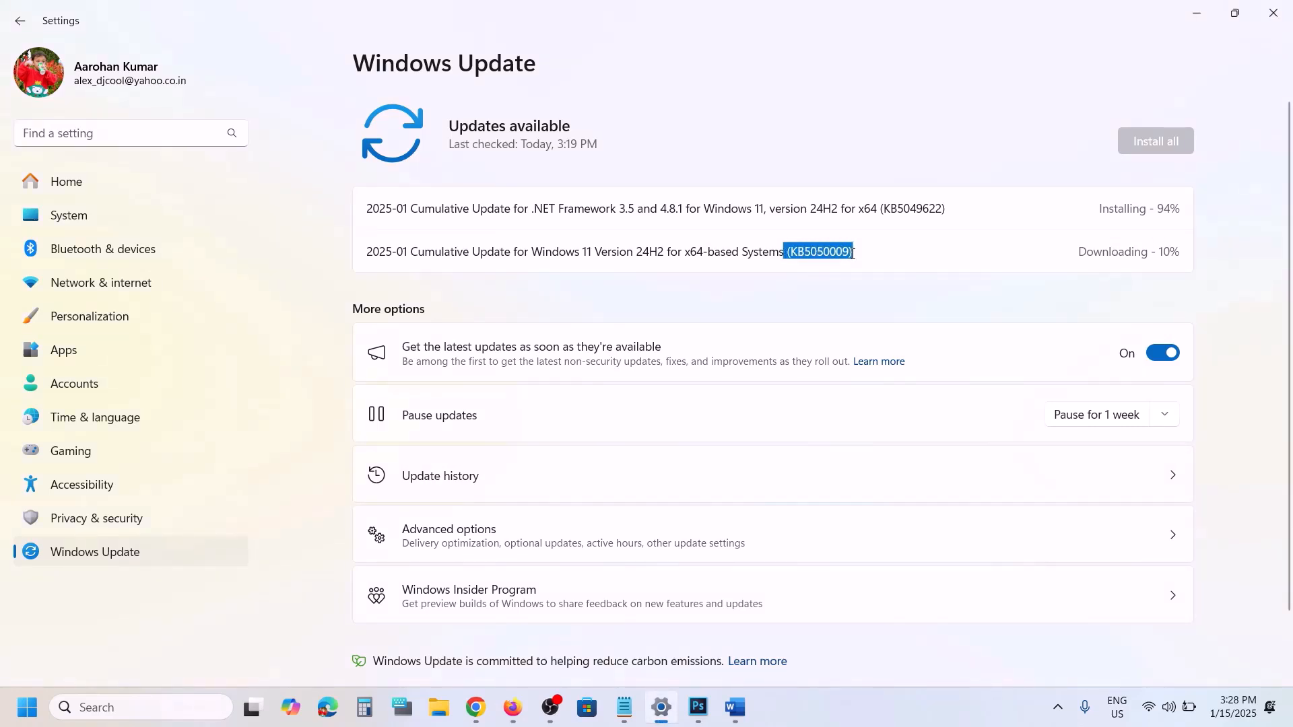